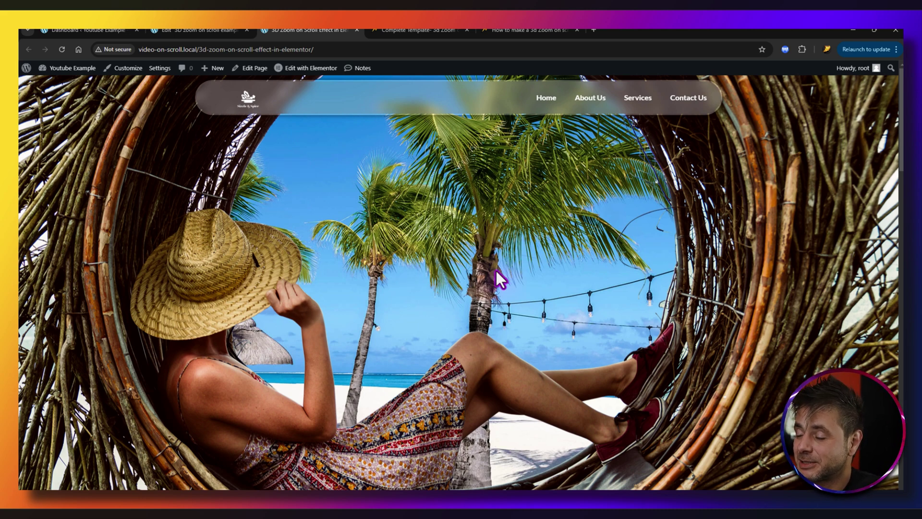
# Examine the finished 3D zoom on scroll page, from the hero section's zoom effect to the heading and image content below it.
pyautogui.scroll(-5, 437, 258)
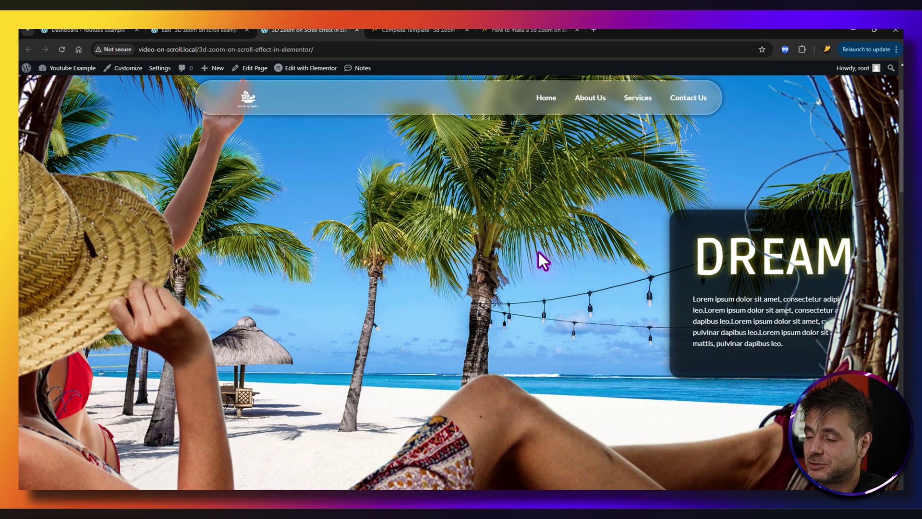
pyautogui.scroll(3, 460, 262)
pyautogui.scroll(-5, 459, 262)
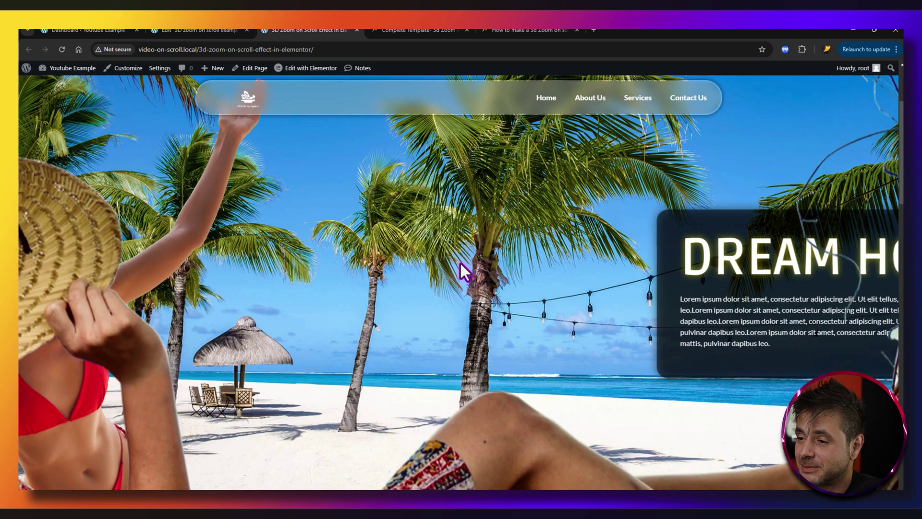
pyautogui.scroll(-5, 459, 261)
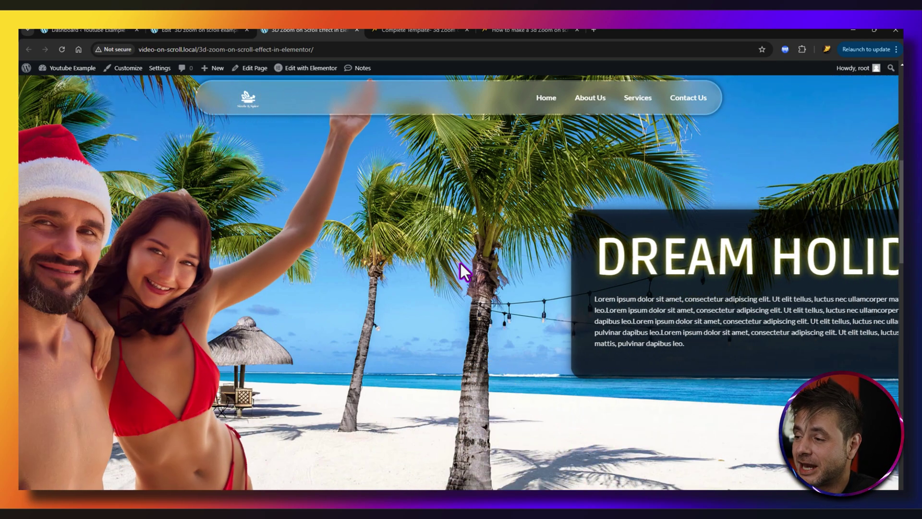
pyautogui.scroll(-8, 460, 263)
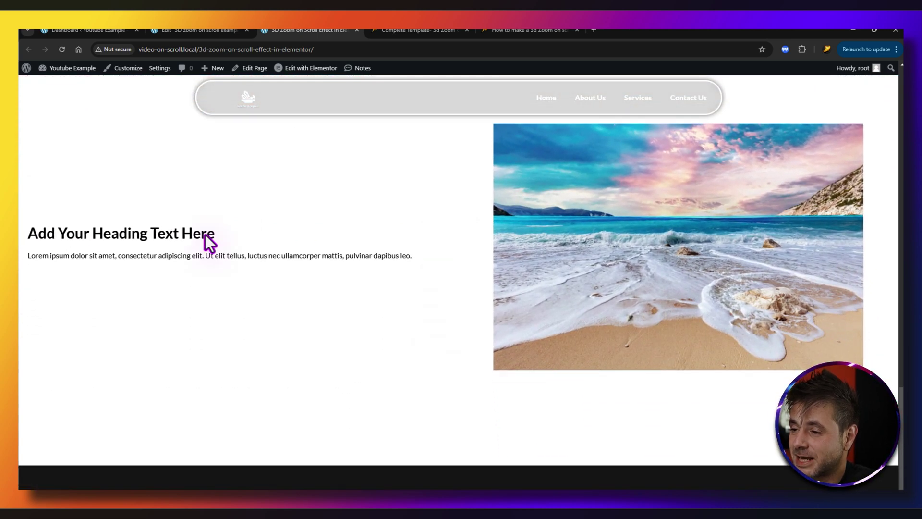
pyautogui.moveTo(197, 255); pyautogui.dragTo(80, 255)
pyautogui.scroll(1, 392, 317)
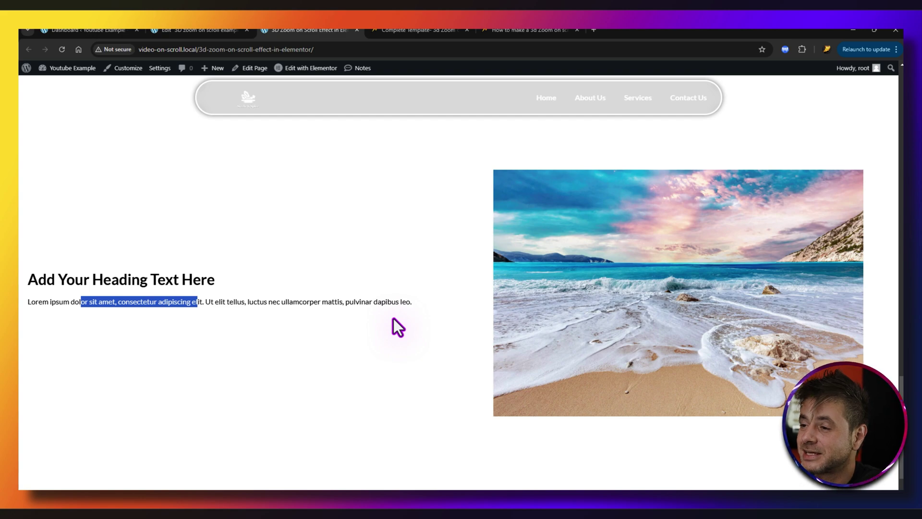
pyautogui.scroll(5, 392, 318)
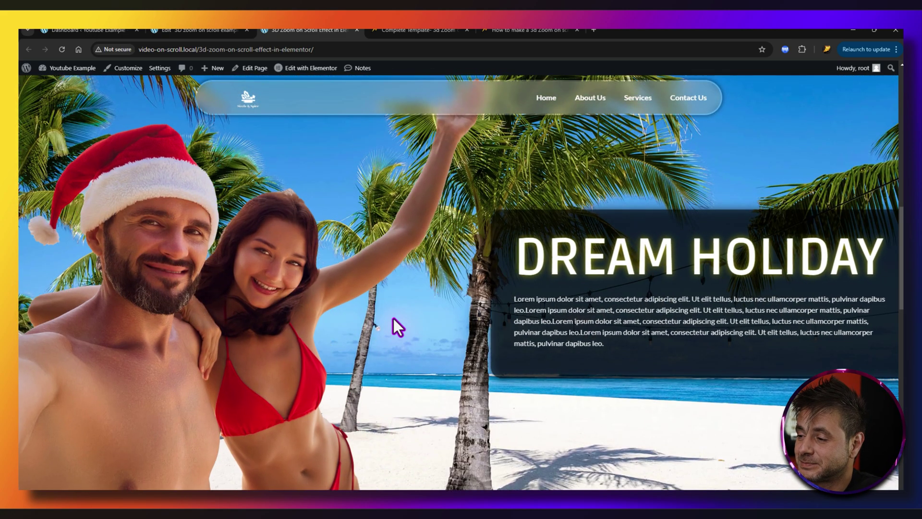
pyautogui.scroll(-5, 394, 318)
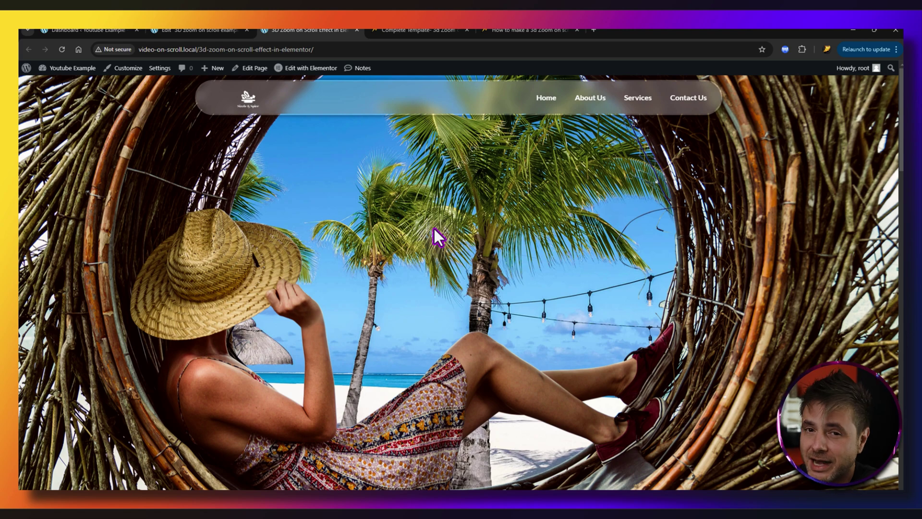
pyautogui.scroll(5, 446, 220)
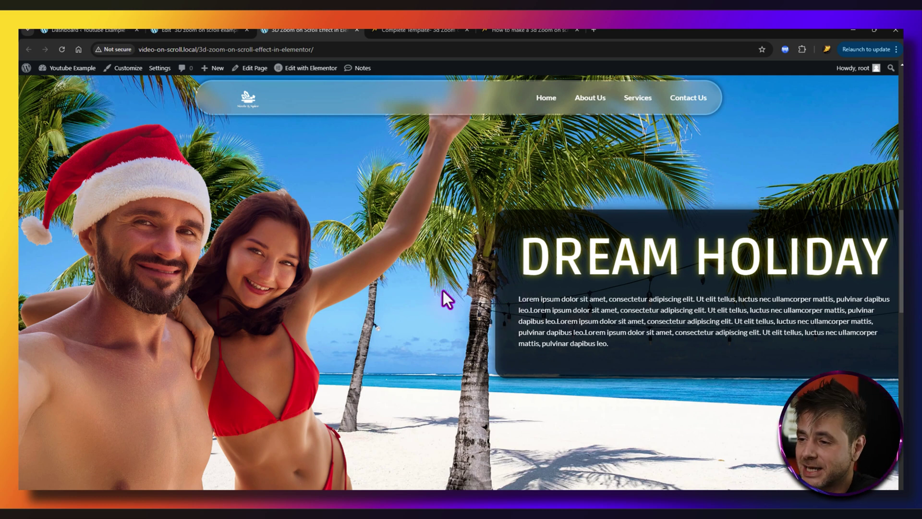
pyautogui.scroll(-2, 392, 174)
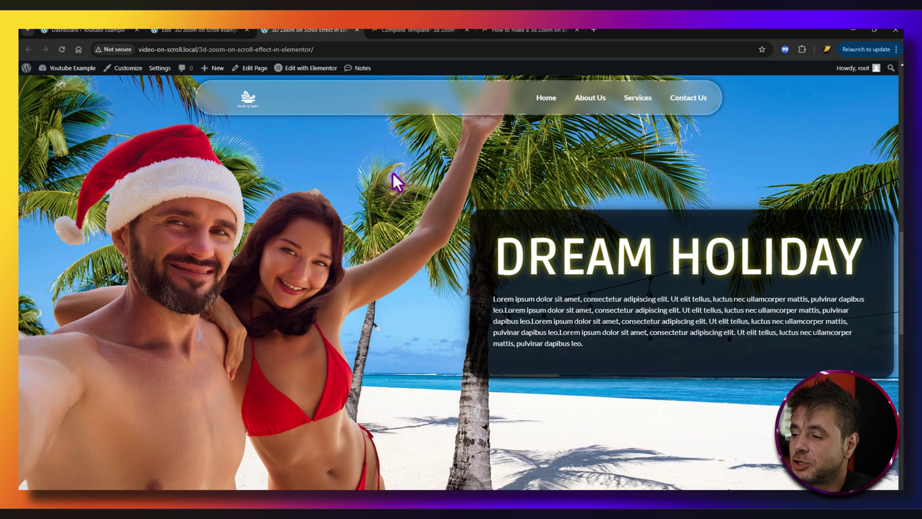
pyautogui.scroll(-10, 391, 181)
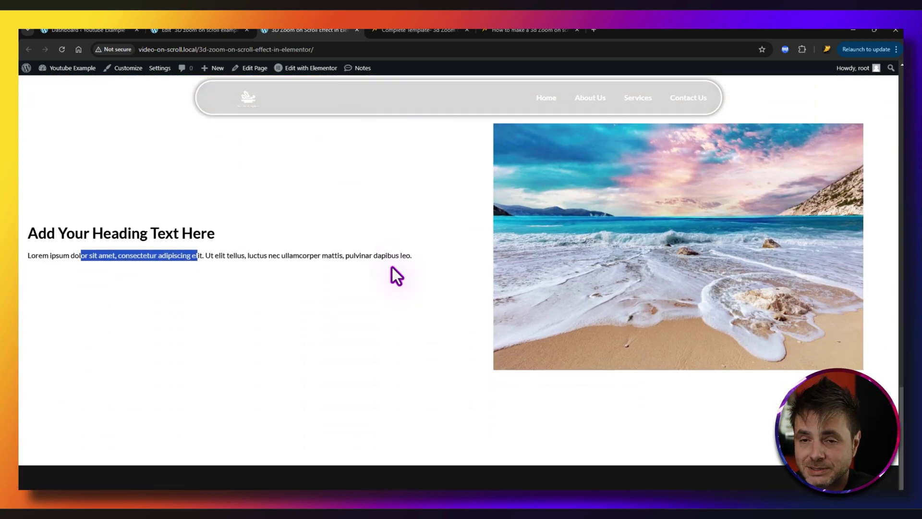
pyautogui.scroll(8, 392, 268)
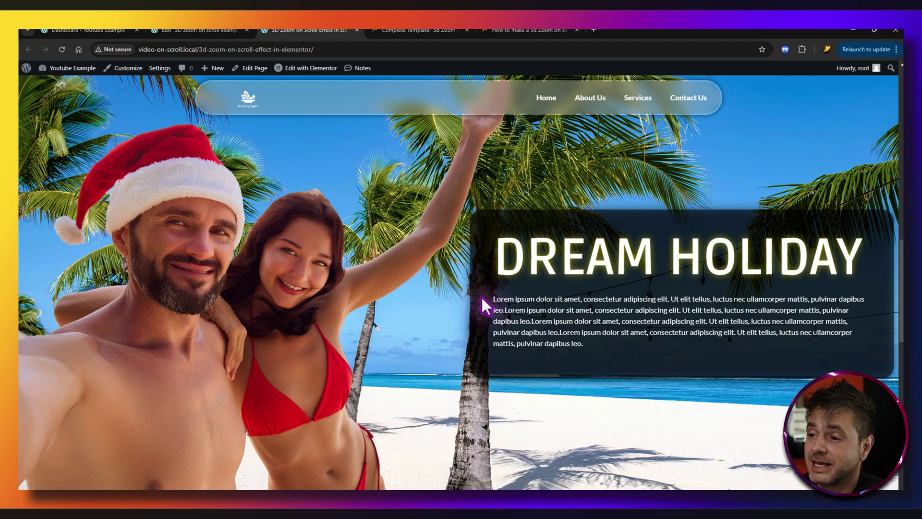
pyautogui.scroll(-10, 476, 294)
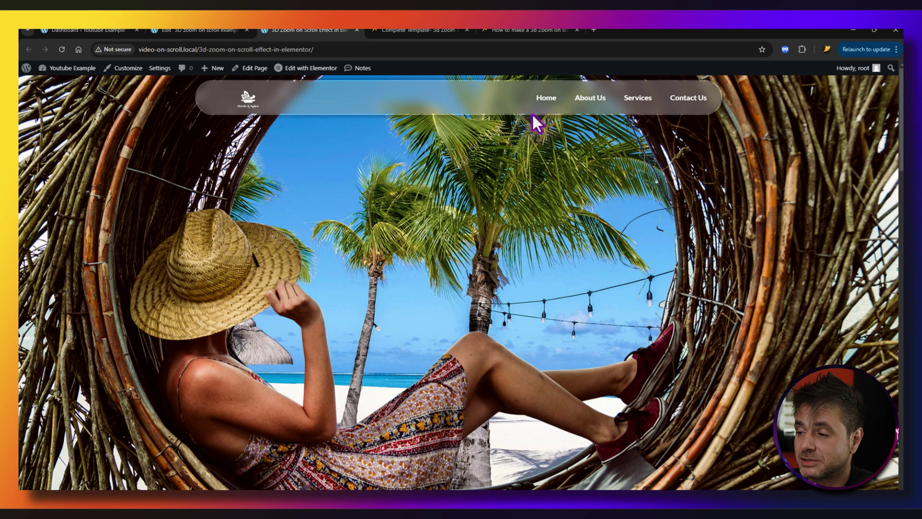
pyautogui.scroll(-5, 417, 235)
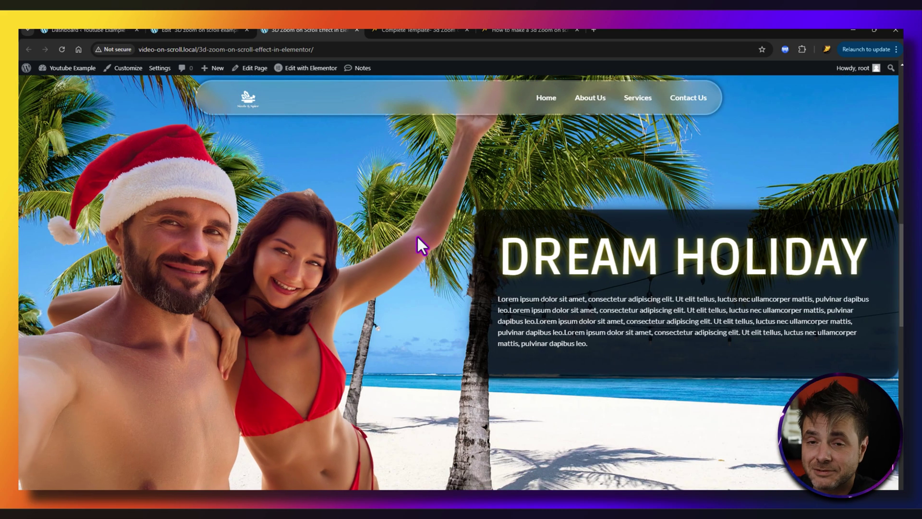
pyautogui.scroll(-3, 416, 238)
pyautogui.scroll(-5, 417, 238)
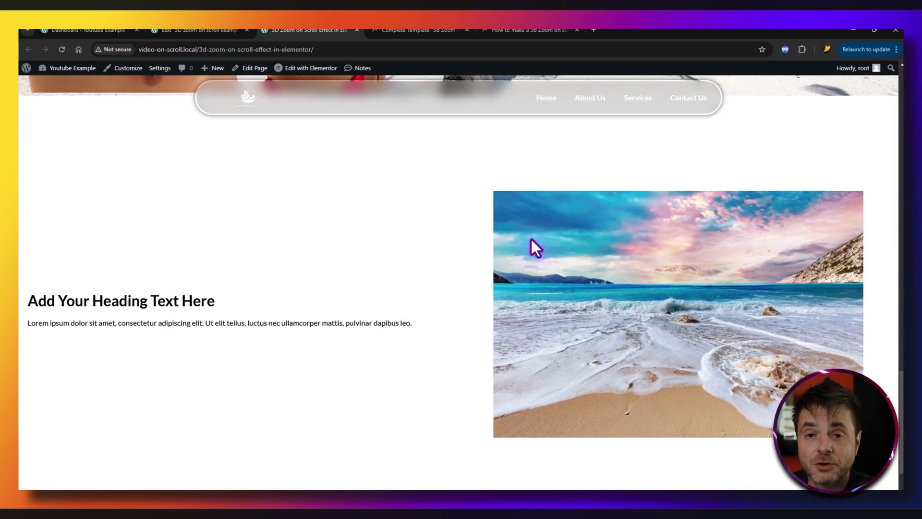
pyautogui.scroll(15, 489, 251)
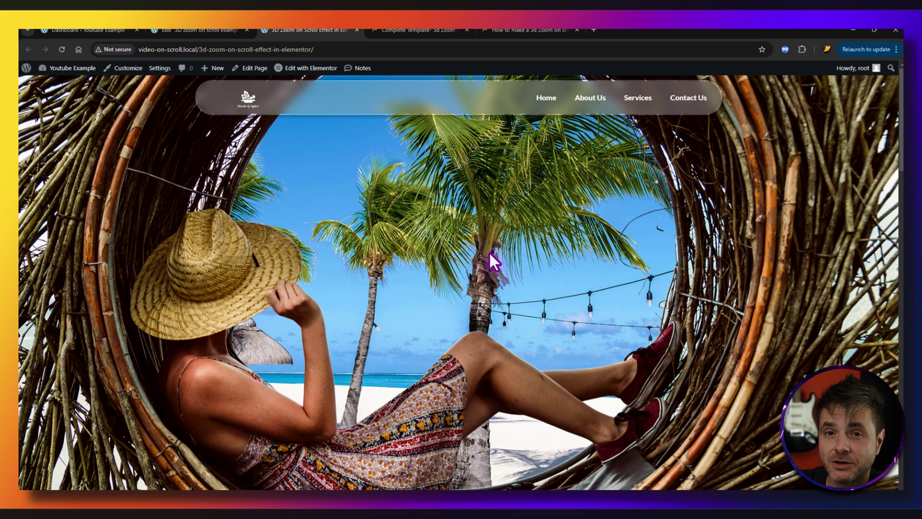
# Extract the 3D Zoom On Scroll Template archive in the Downloads folder and select the extracted template file.
pyautogui.click(422, 30)
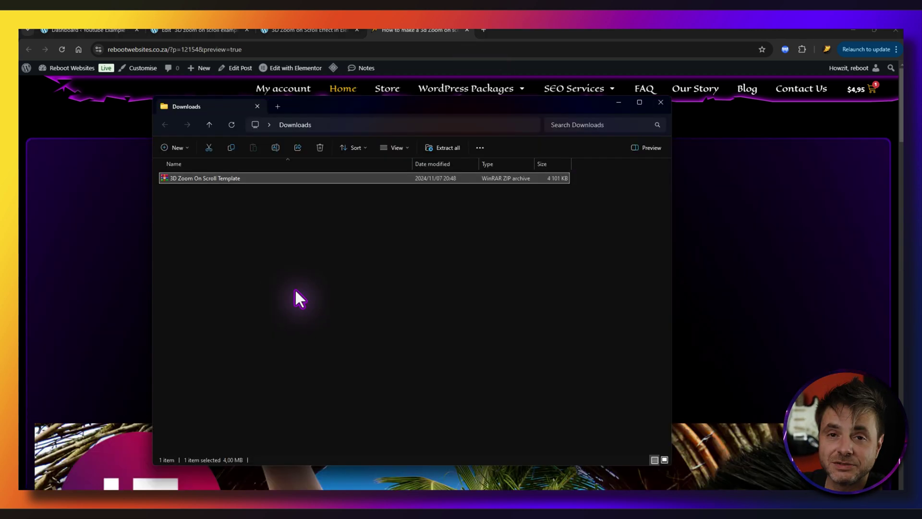
pyautogui.rightClick(198, 178)
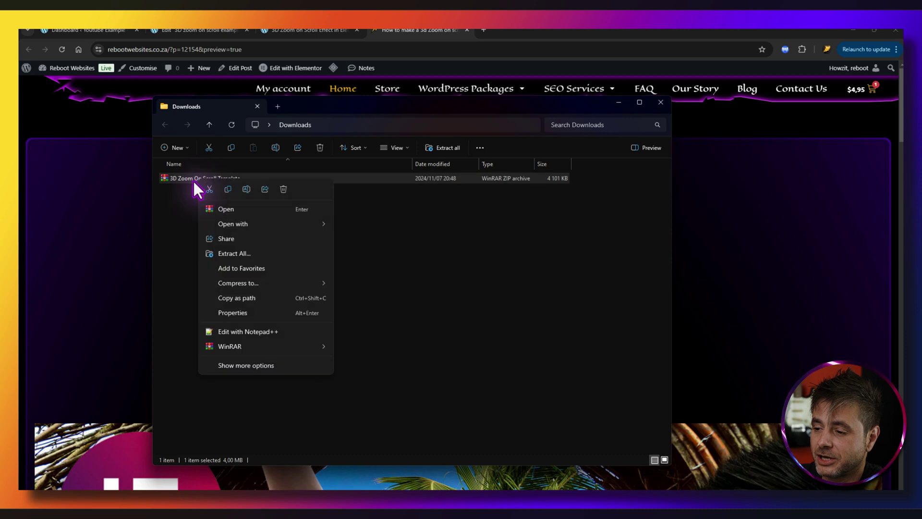
pyautogui.moveTo(244, 341)
pyautogui.click(364, 391)
pyautogui.click(197, 178)
pyautogui.click(235, 204)
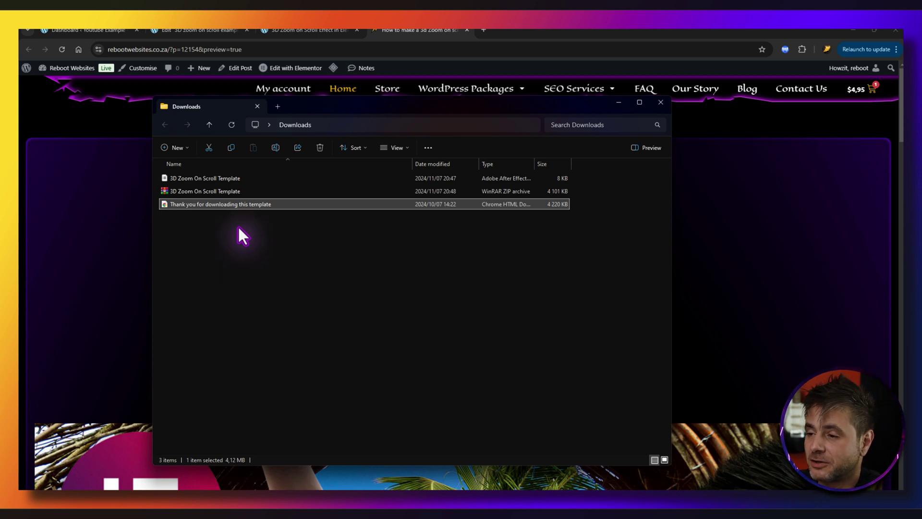
pyautogui.click(197, 178)
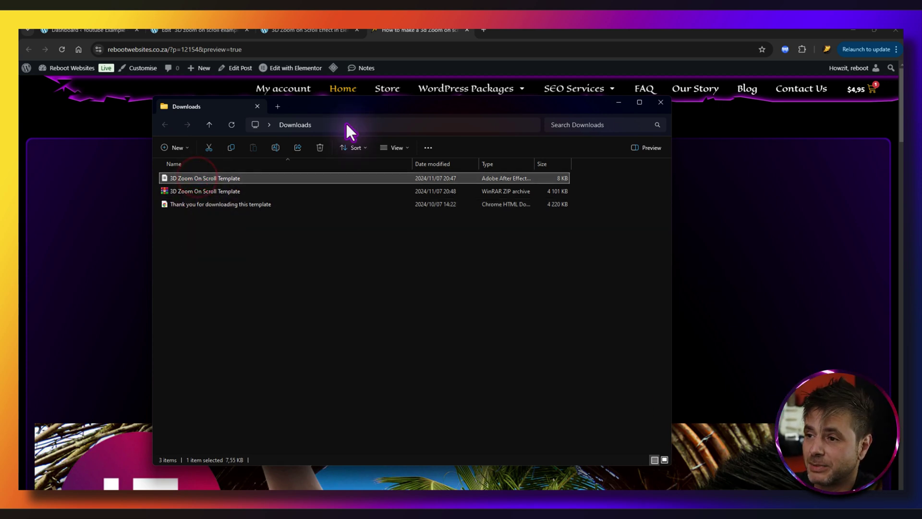
# Switch to the Elementor editor and hide the title of the 3D zoom on scroll example page.
pyautogui.click(187, 32)
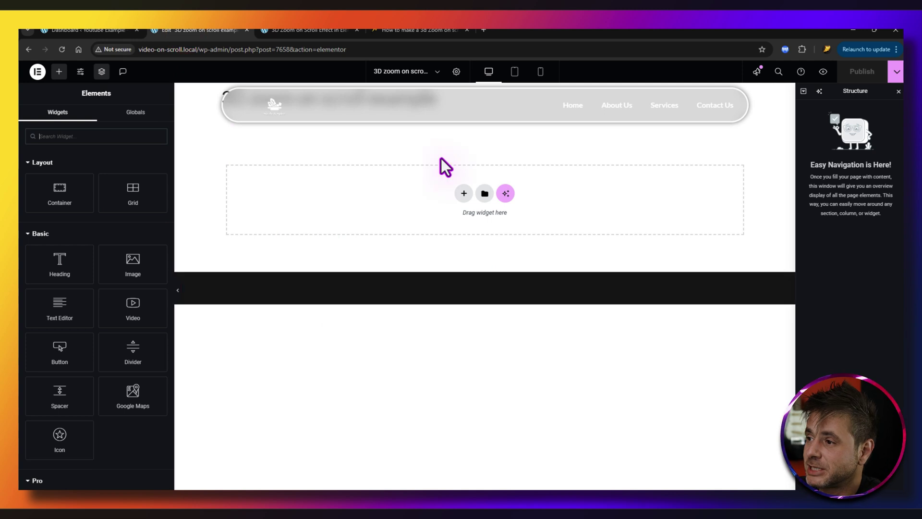
pyautogui.click(457, 72)
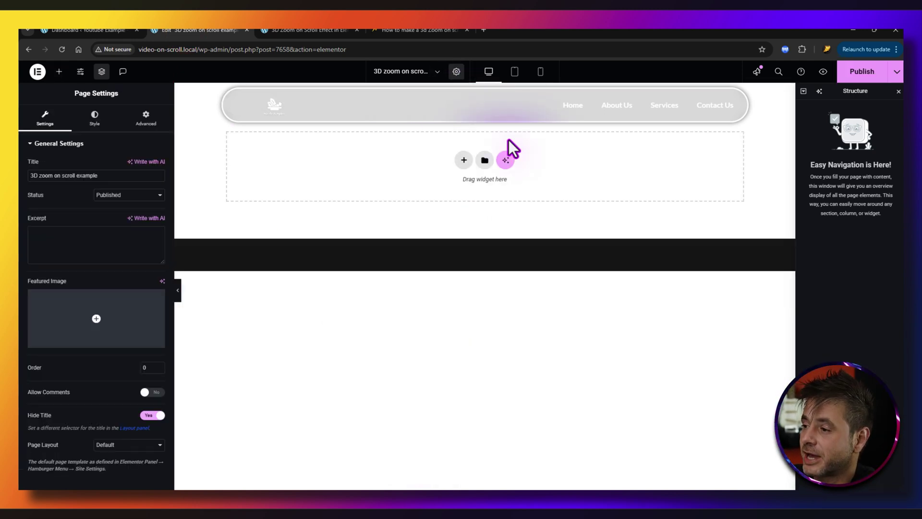
# Import the extracted 3D Zoom On Scroll Template file into the template library and accept the unsafe JSON warning.
pyautogui.click(485, 160)
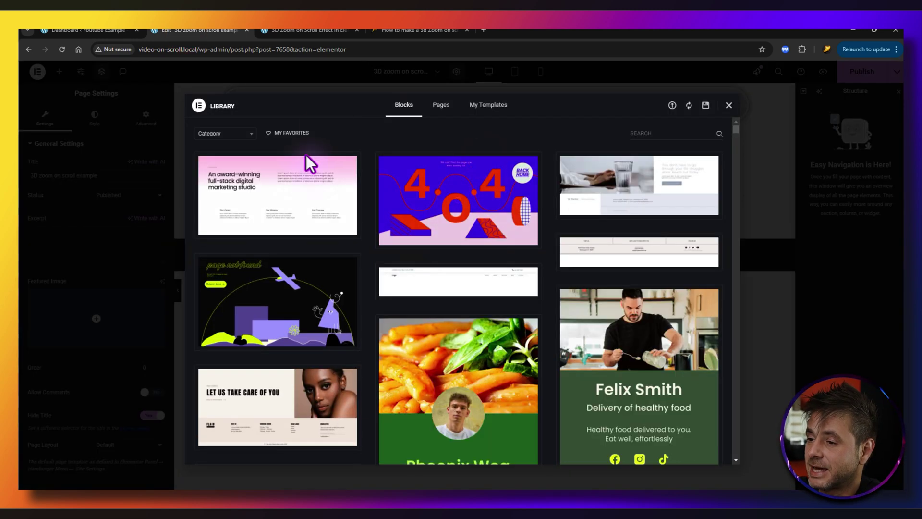
pyautogui.click(672, 105)
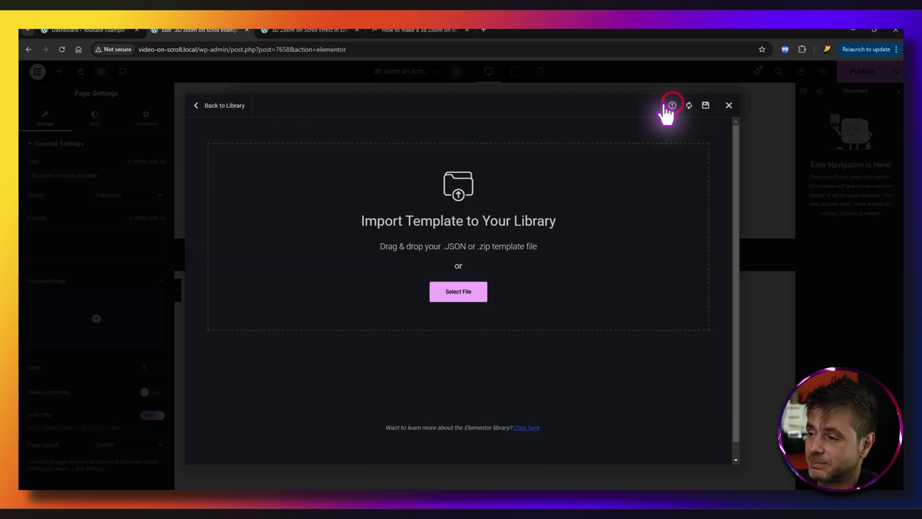
pyautogui.moveTo(666, 227); pyautogui.dragTo(409, 228)
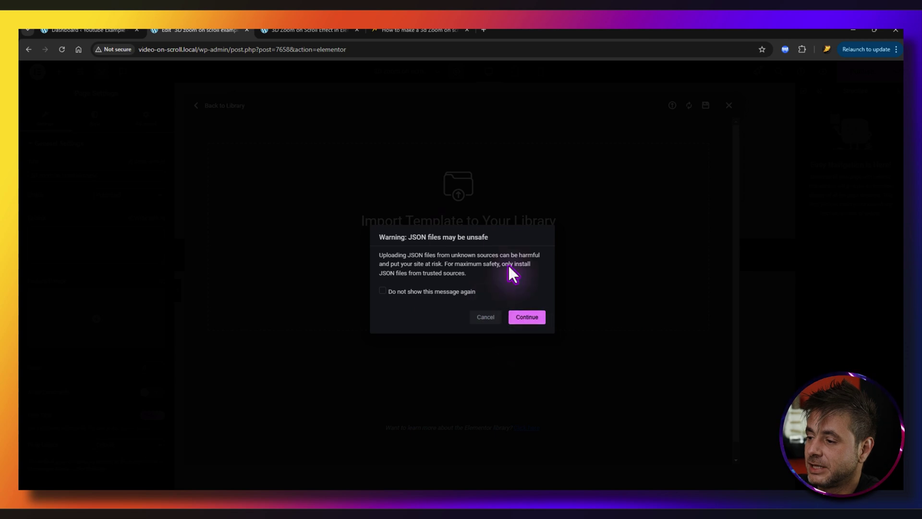
pyautogui.click(529, 318)
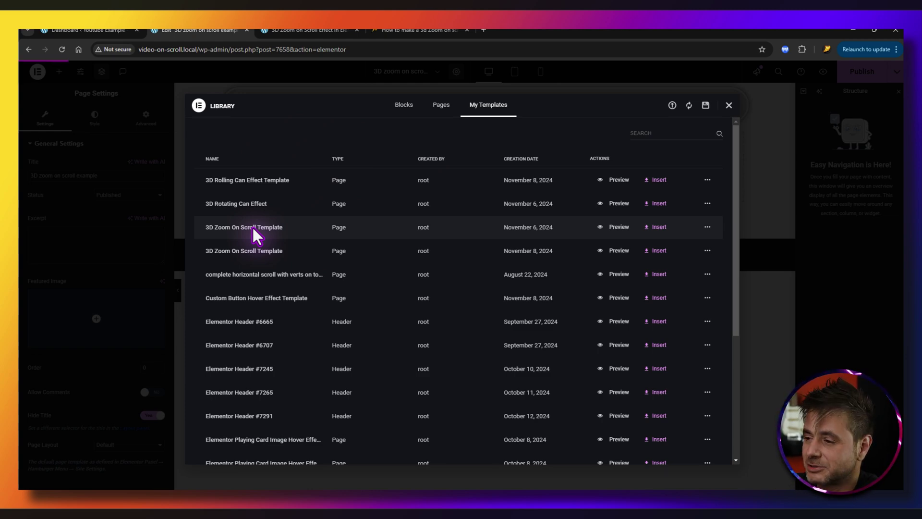
# Insert the 3D Zoom On Scroll Template dated November 6, 2024 with its page settings applied, and preview its scroll effect full width.
pyautogui.click(660, 228)
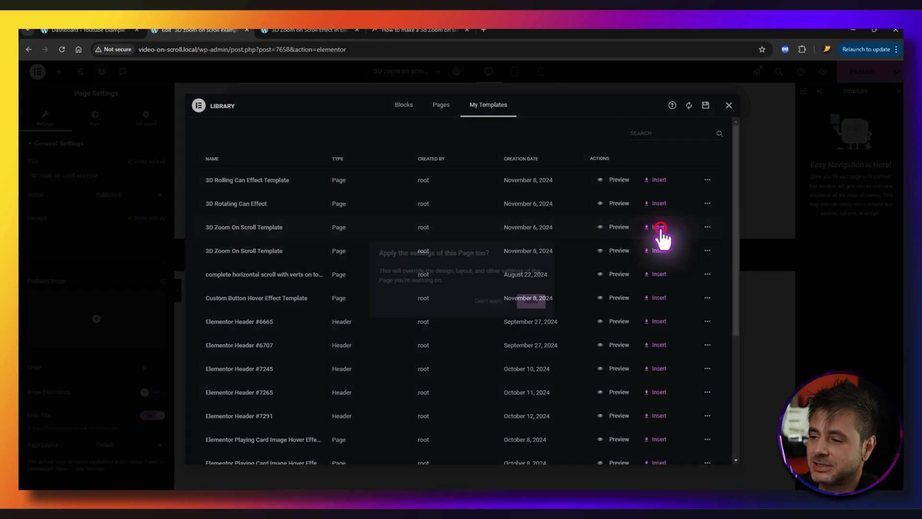
pyautogui.click(538, 300)
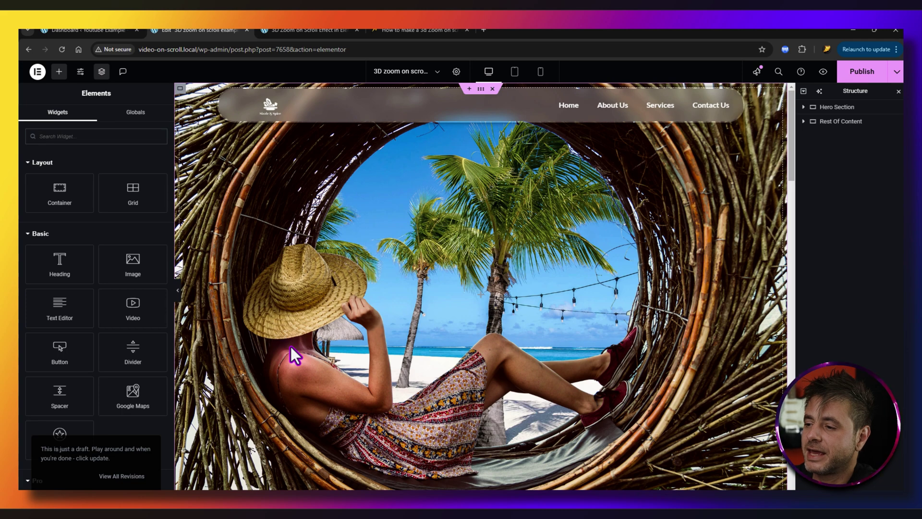
pyautogui.scroll(-3, 310, 340)
pyautogui.scroll(-3, 316, 336)
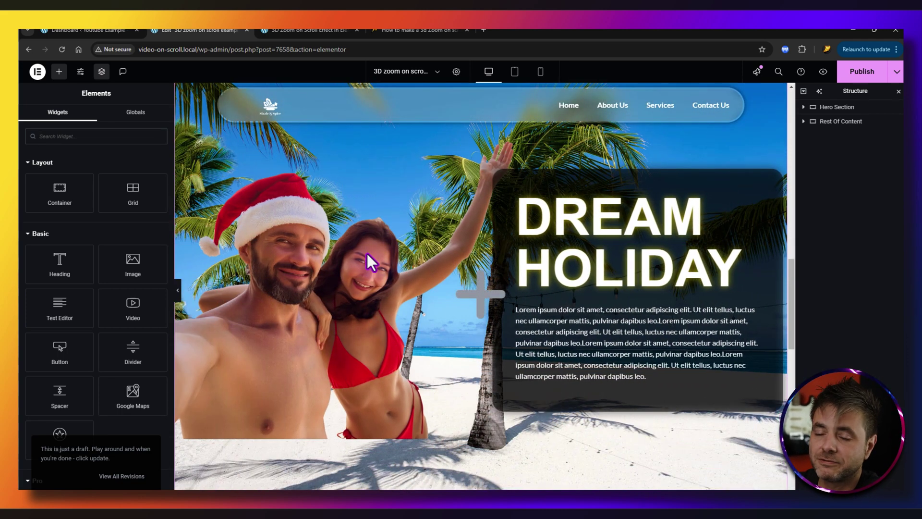
pyautogui.click(178, 290)
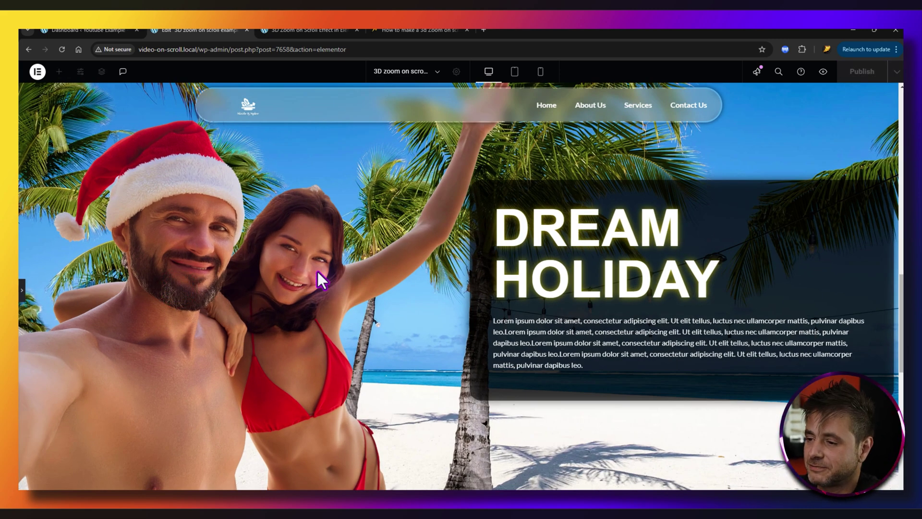
pyautogui.scroll(-3, 317, 270)
pyautogui.scroll(-5, 316, 270)
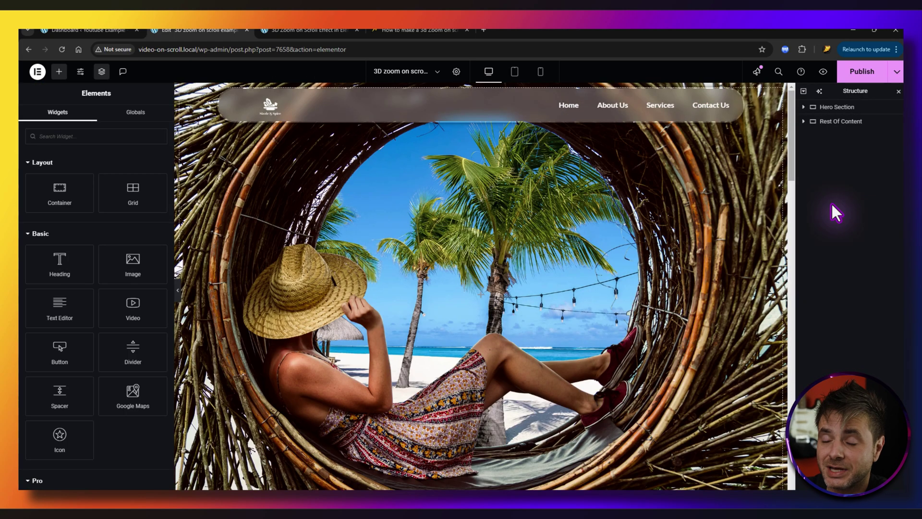
# Delete the template's Hero Section and Rest Of Content containers from the page.
pyautogui.click(826, 122)
pyautogui.rightClick(825, 123)
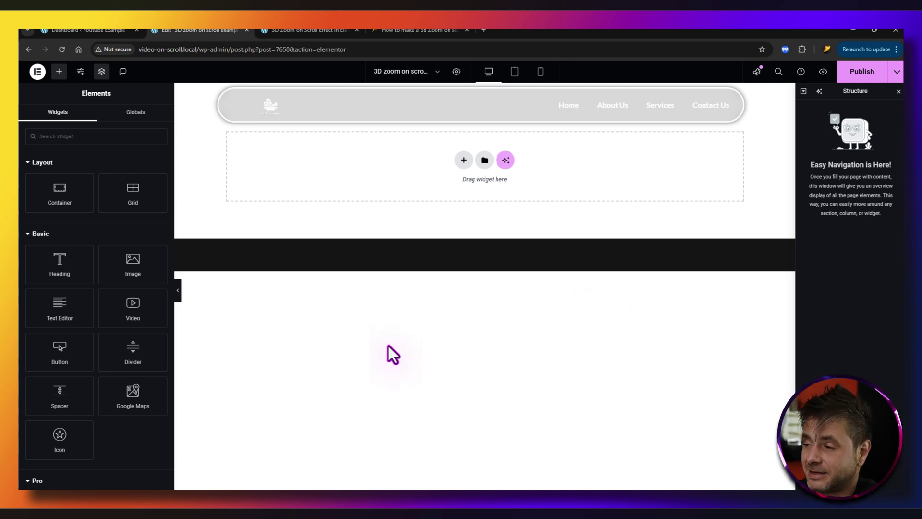
# Add a Flexbox container with a column direction to the empty page and duplicate it.
pyautogui.click(462, 161)
pyautogui.click(449, 189)
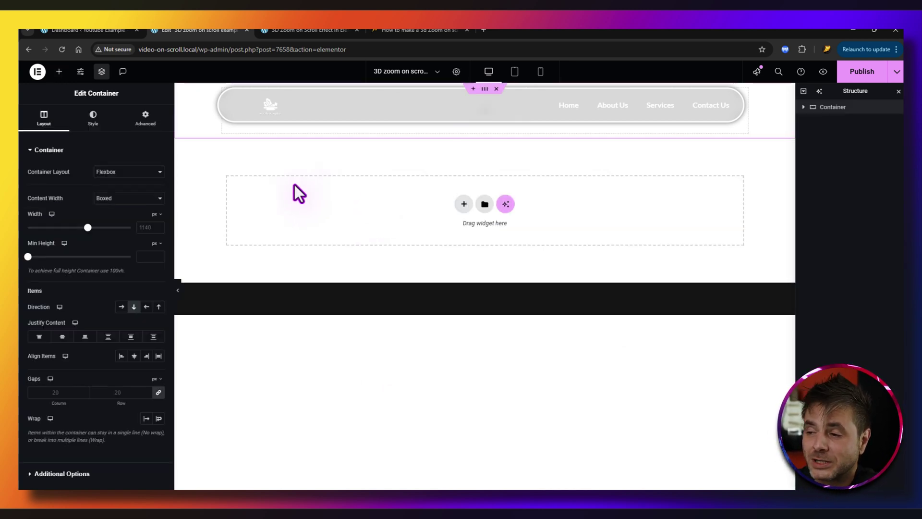
pyautogui.rightClick(832, 108)
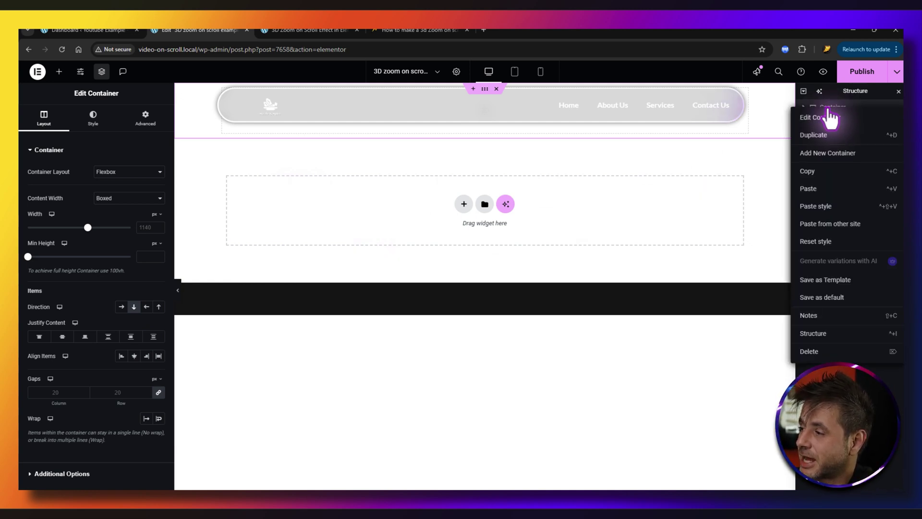
pyautogui.click(816, 138)
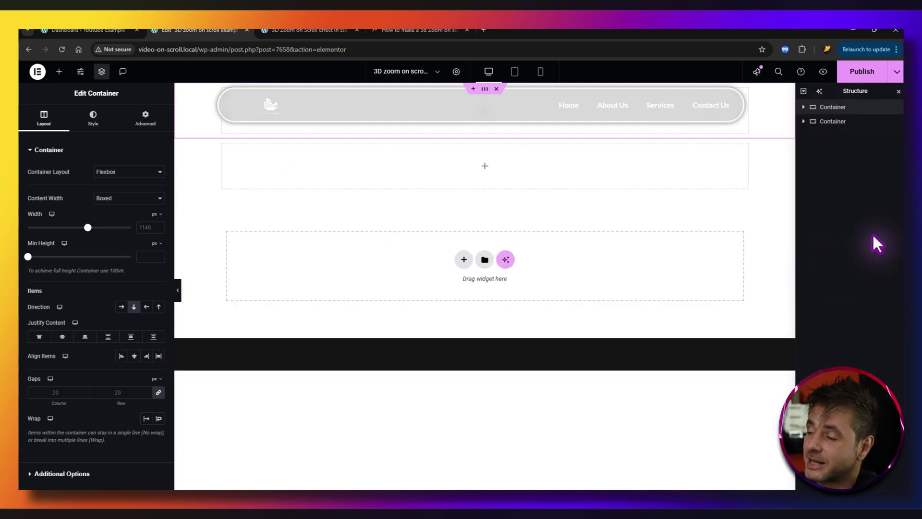
# Rename the first container Hero Section and the second container Rest Of Contant.
pyautogui.doubleClick(833, 107)
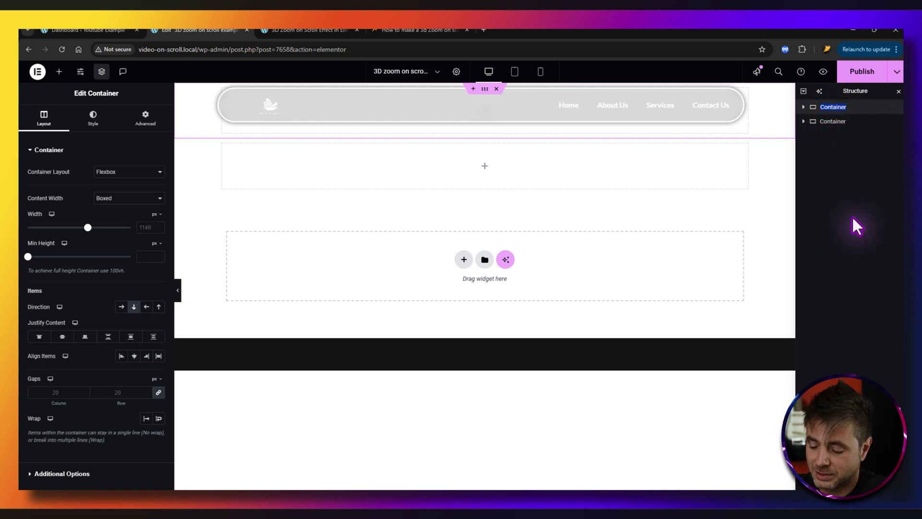
pyautogui.write('Hero Section')
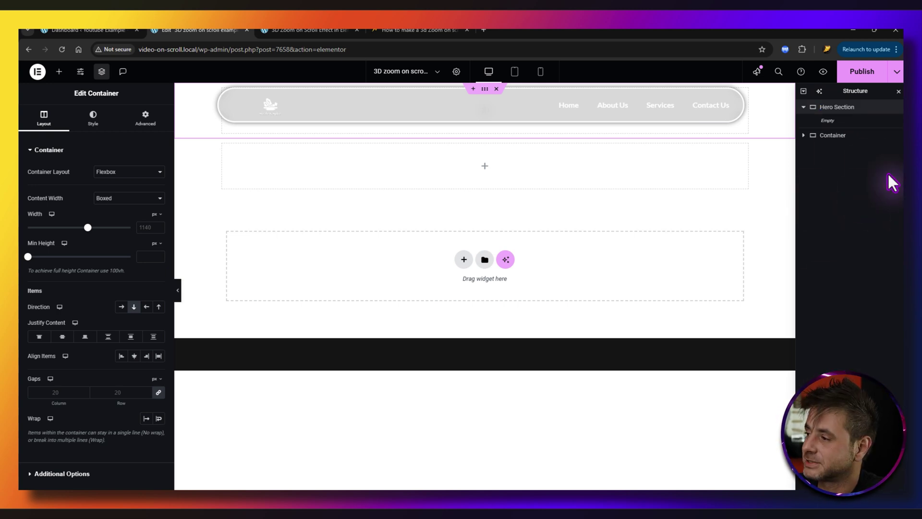
pyautogui.press('Return')
pyautogui.doubleClick(827, 138)
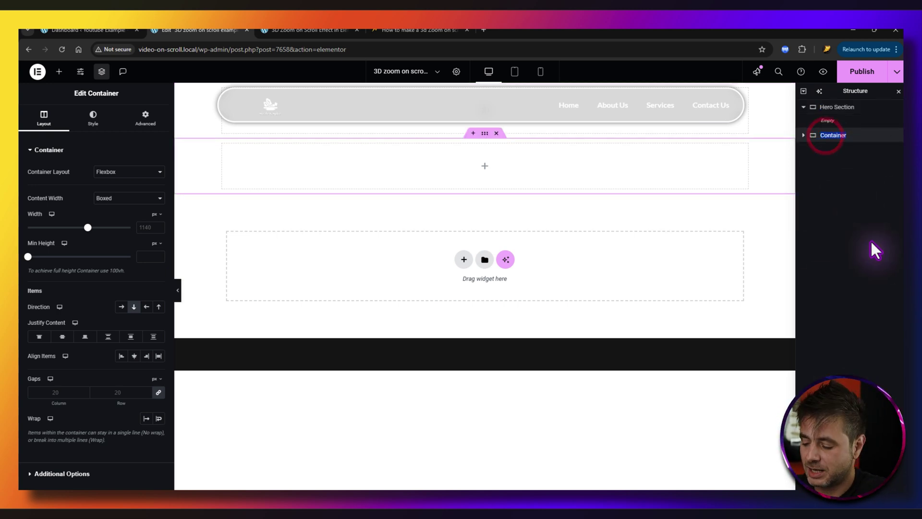
pyautogui.write('Rest Of Contant')
pyautogui.press('Return')
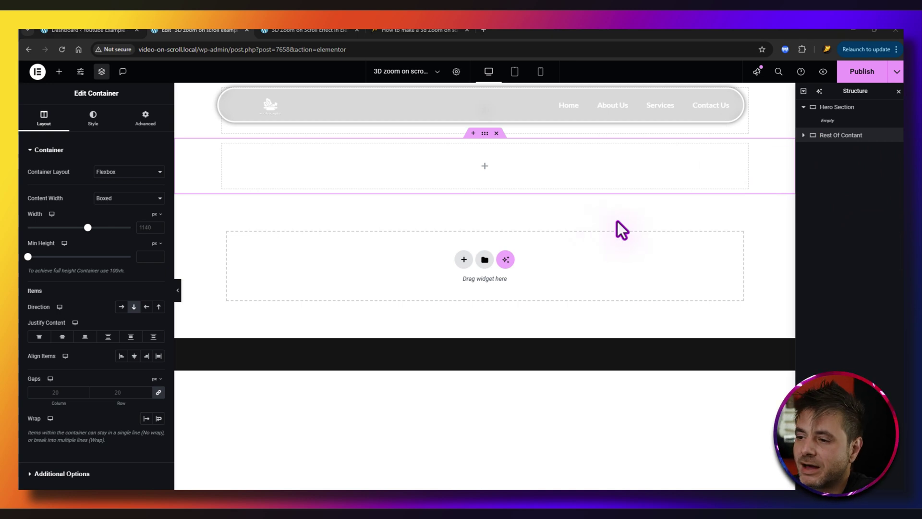
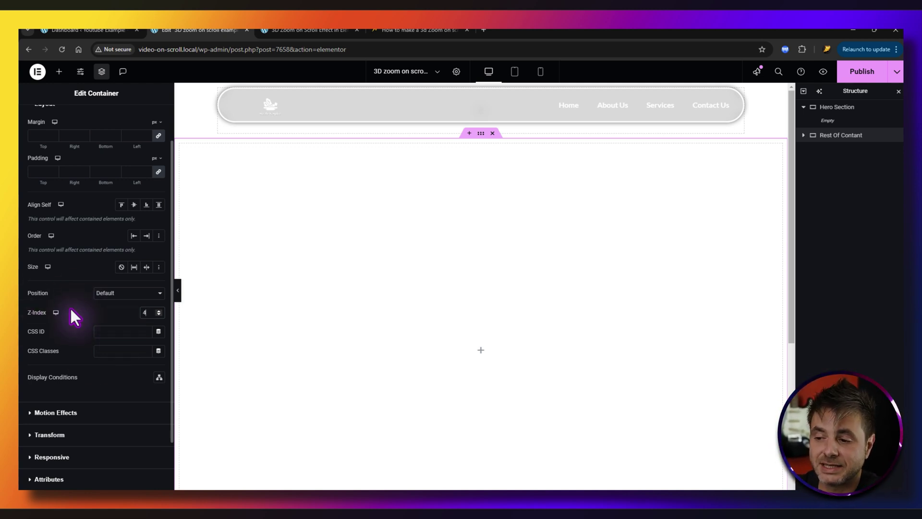
# Add two side-by-side containers inside Rest Of Contant and place a Heading and a Text Editor widget in the first one.
pyautogui.click(412, 273)
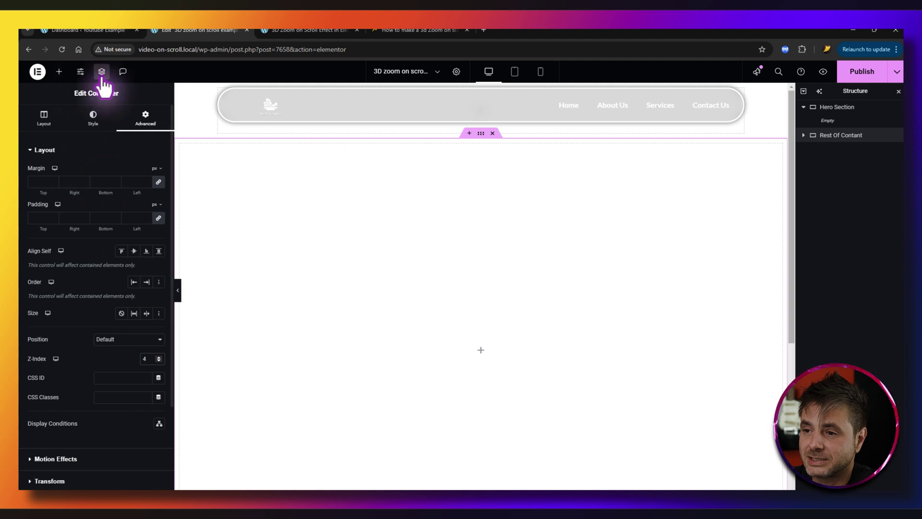
pyautogui.click(820, 169)
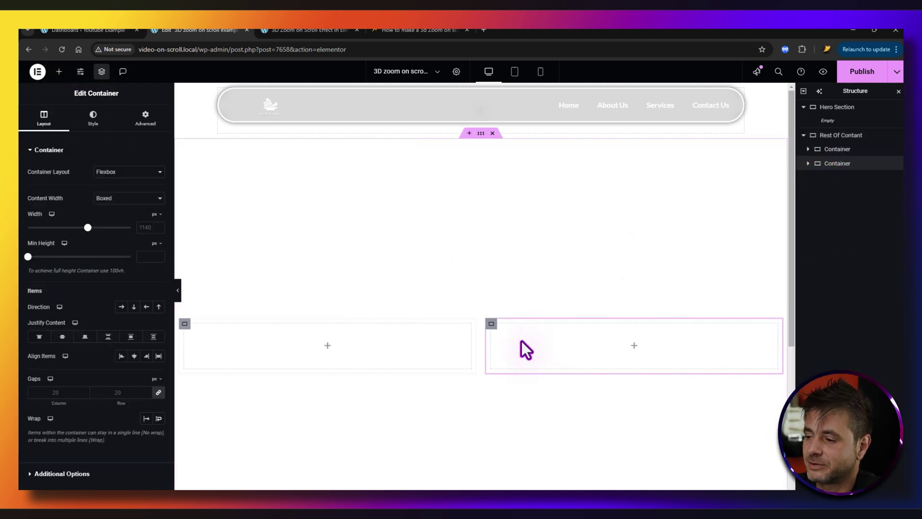
pyautogui.click(326, 343)
pyautogui.moveTo(59, 262); pyautogui.dragTo(307, 343)
pyautogui.moveTo(60, 307); pyautogui.dragTo(251, 347)
# Set the heading's text colour to black and centre its alignment.
pyautogui.click(252, 325)
pyautogui.click(91, 118)
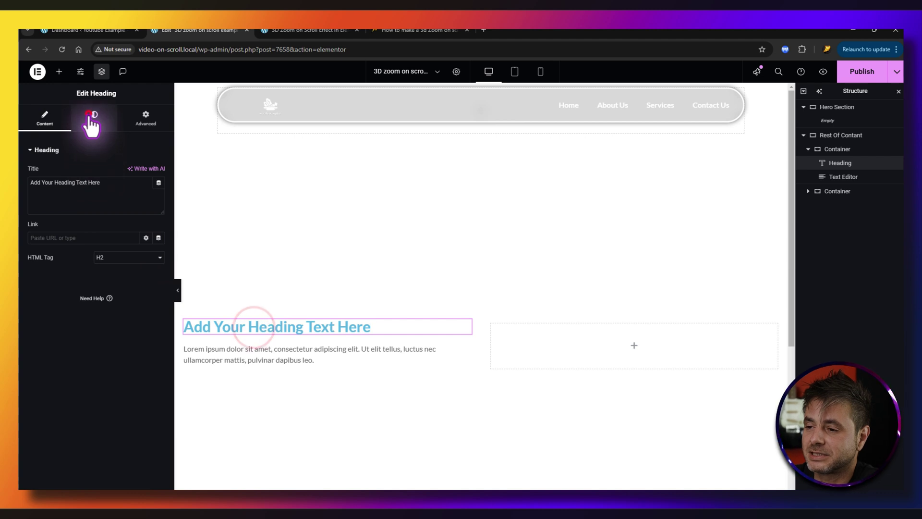
pyautogui.click(159, 191)
pyautogui.click(107, 299)
pyautogui.click(134, 171)
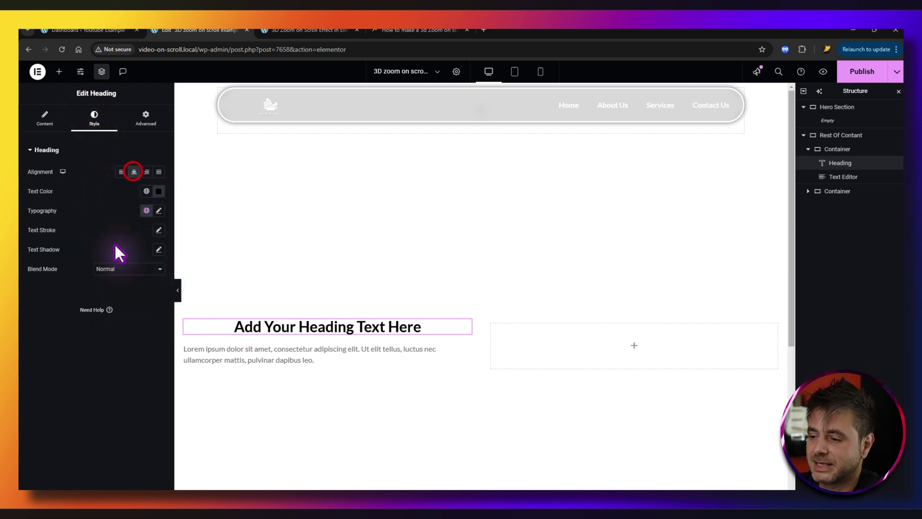
# Centre the lorem ipsum paragraph below the heading and set its text colour to black.
pyautogui.click(245, 350)
pyautogui.click(96, 120)
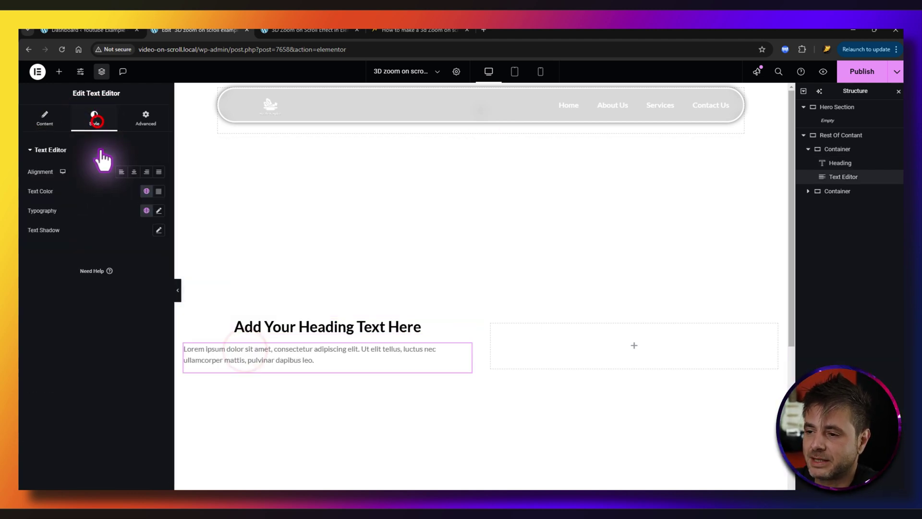
pyautogui.click(134, 171)
pyautogui.click(158, 190)
pyautogui.moveTo(150, 256); pyautogui.dragTo(107, 293)
pyautogui.click(91, 211)
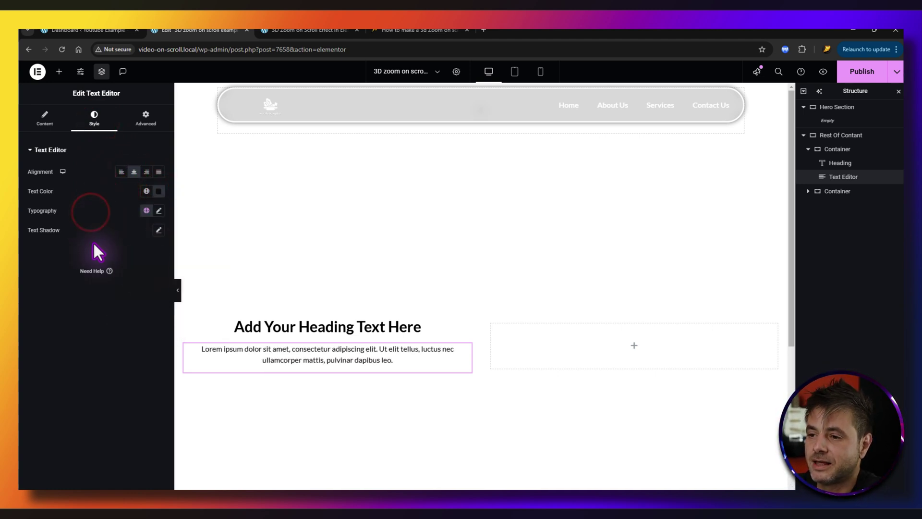
# Add an Image widget to the second inner container and fill it with the beach shoreline photo from the media library.
pyautogui.click(634, 346)
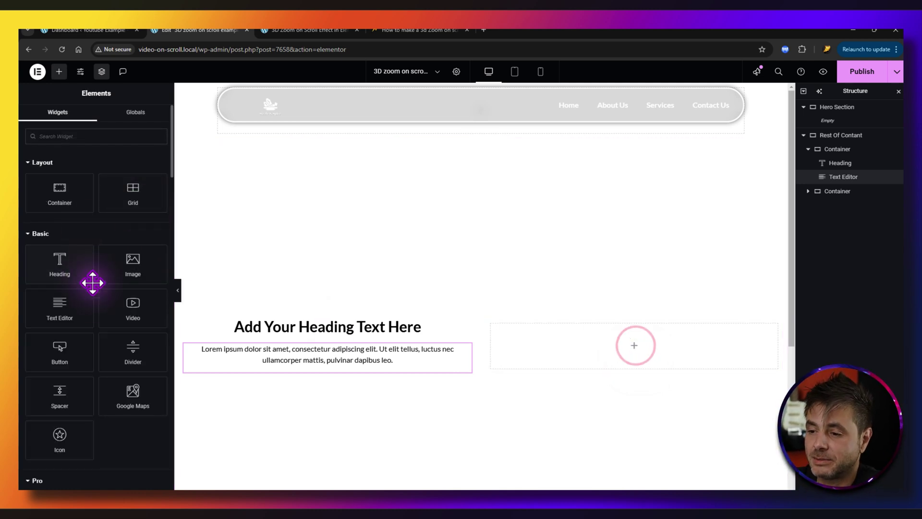
pyautogui.moveTo(132, 257); pyautogui.dragTo(563, 338)
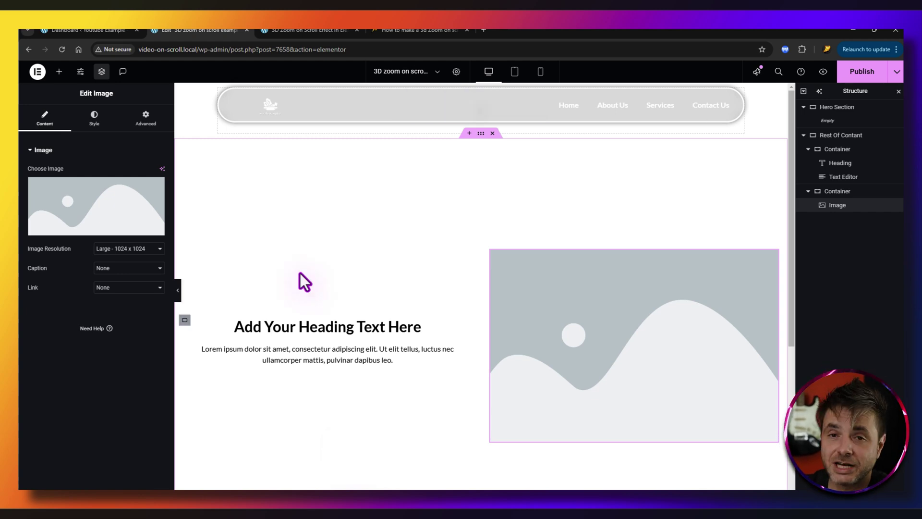
pyautogui.click(418, 30)
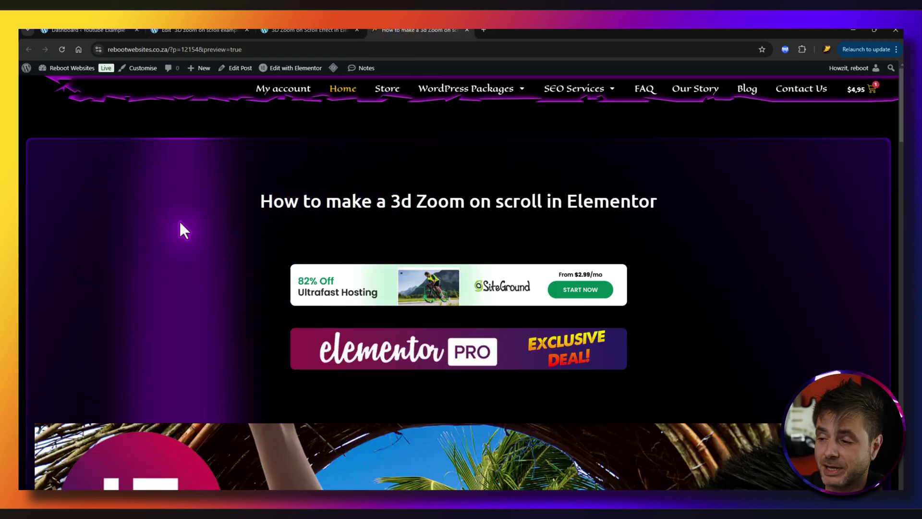
pyautogui.scroll(-5, 130, 226)
pyautogui.scroll(-10, 128, 218)
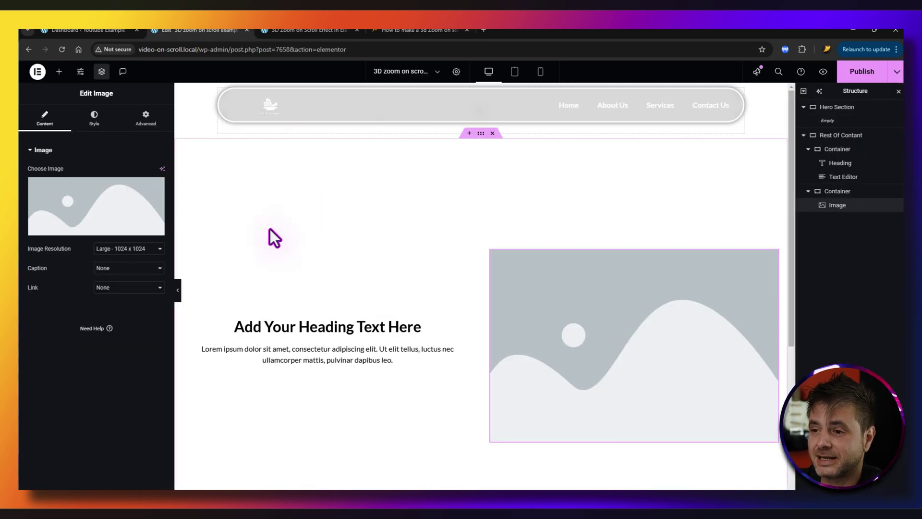
pyautogui.click(102, 211)
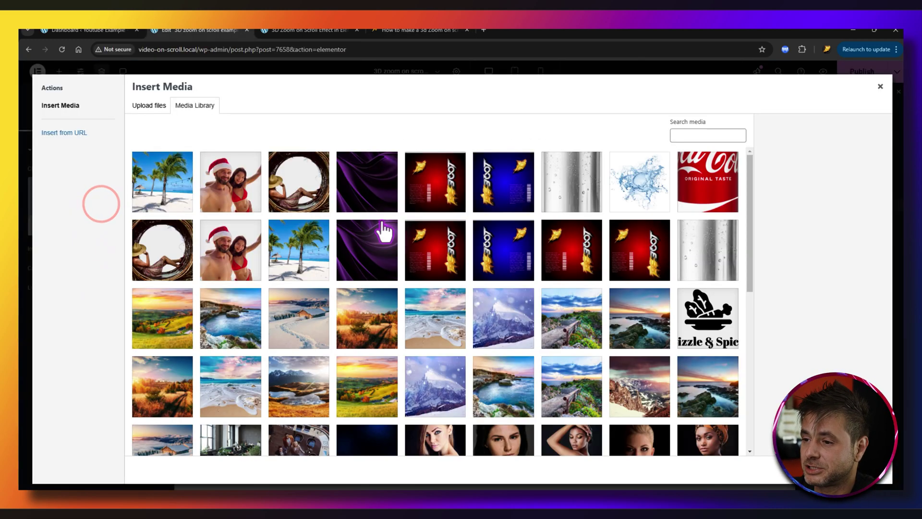
pyautogui.click(441, 318)
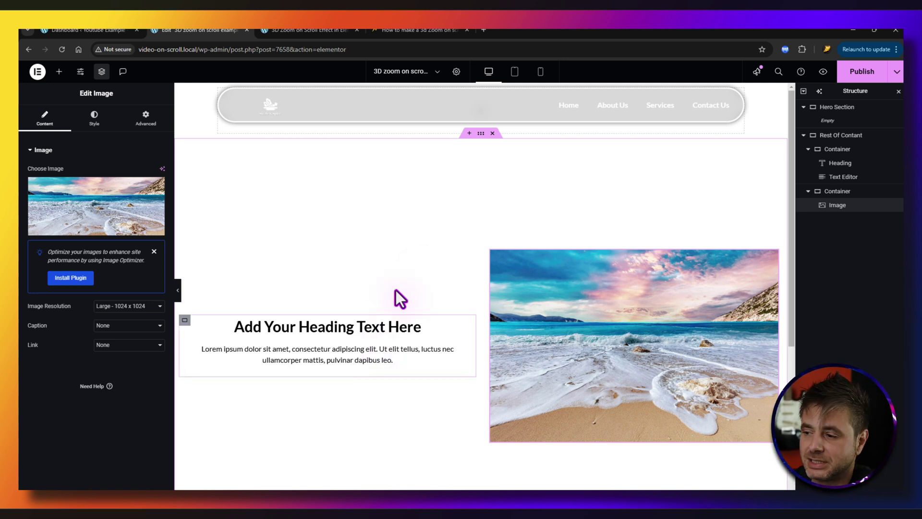
# Correct the spelling of the lower section's name to Rest Of Content.
pyautogui.scroll(-2, 396, 288)
pyautogui.scroll(-2, 398, 284)
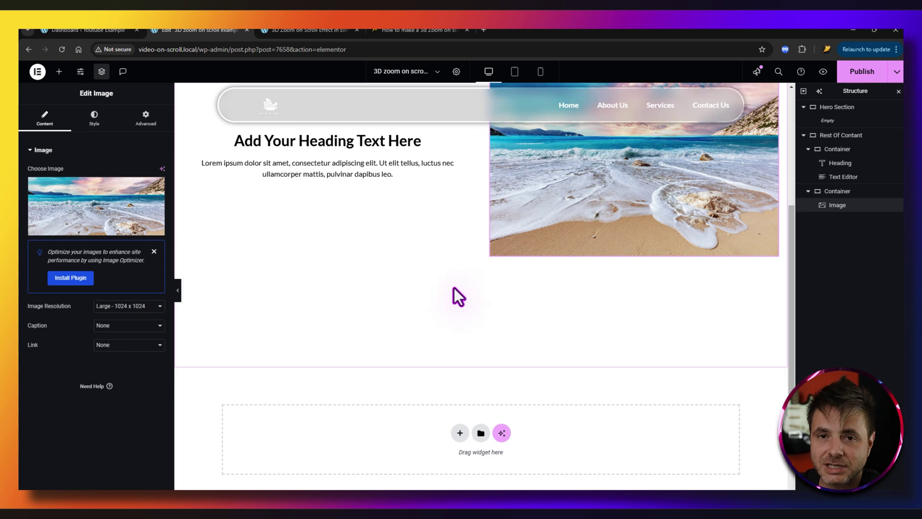
pyautogui.click(840, 135)
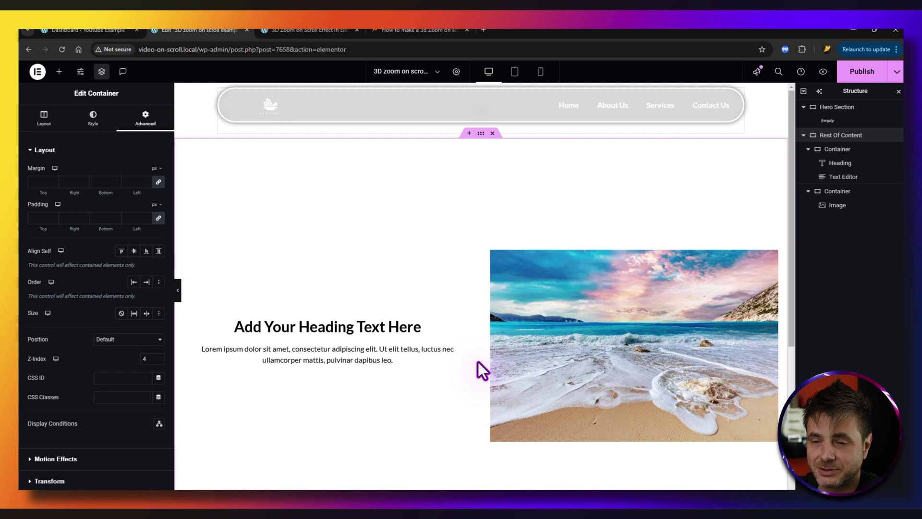
# Set the Hero Section's content width to Full Width, its width to 100% and its minimum height to 300 vh.
pyautogui.click(841, 108)
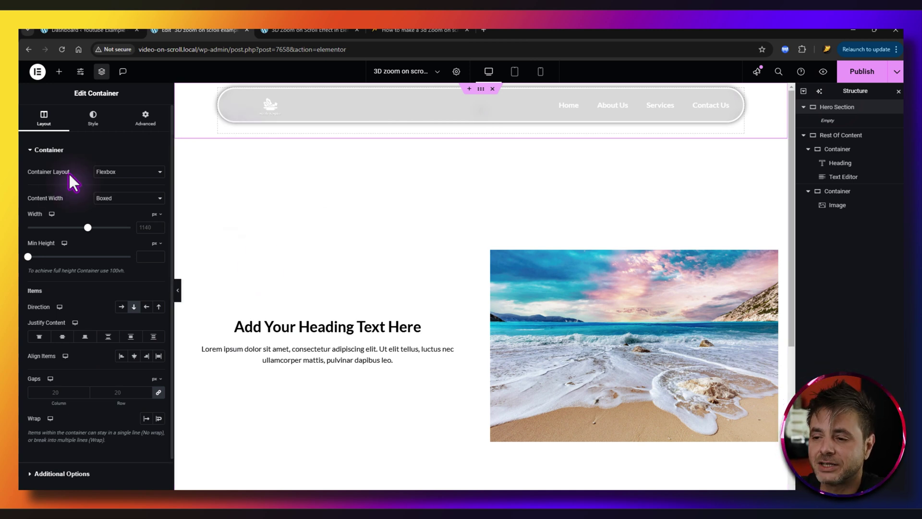
pyautogui.click(116, 197)
pyautogui.click(109, 221)
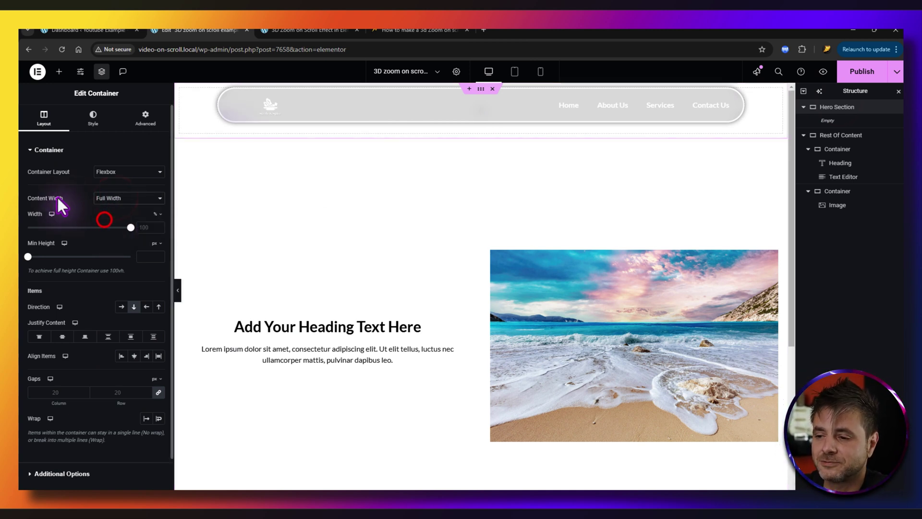
pyautogui.click(129, 228)
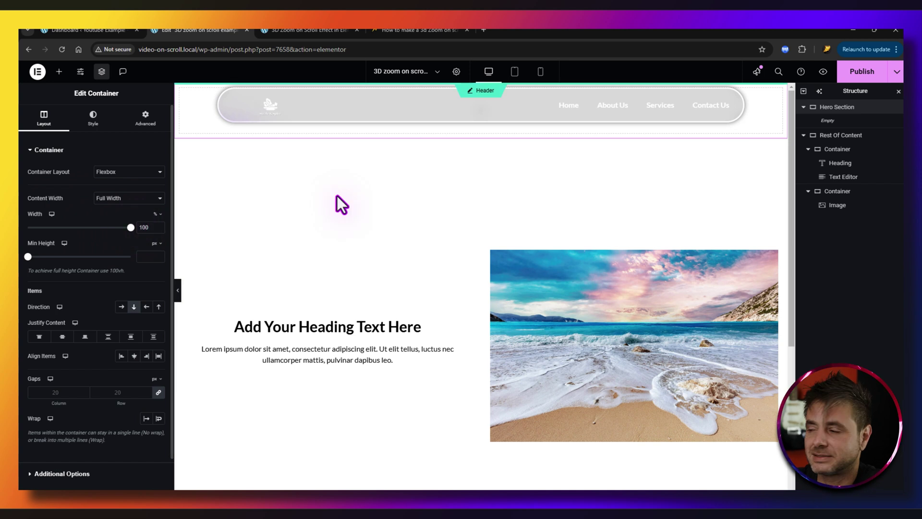
pyautogui.click(156, 243)
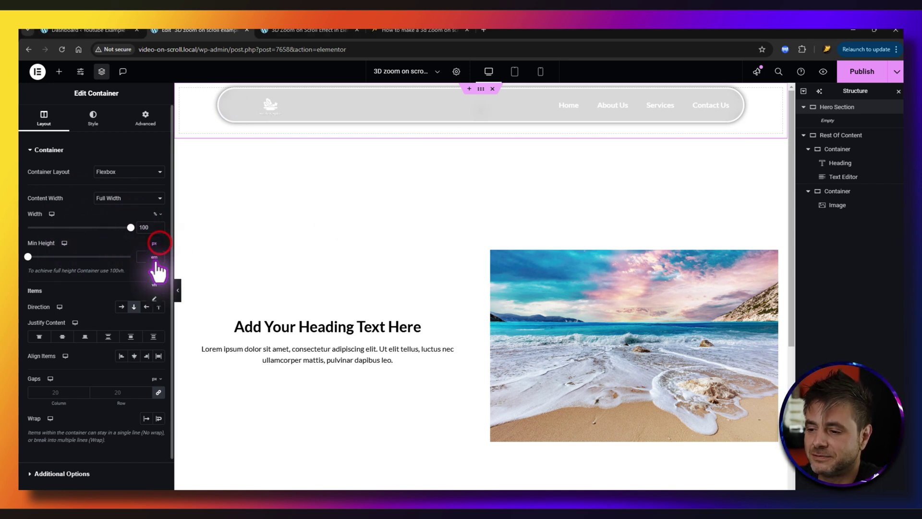
pyautogui.click(153, 282)
pyautogui.click(144, 257)
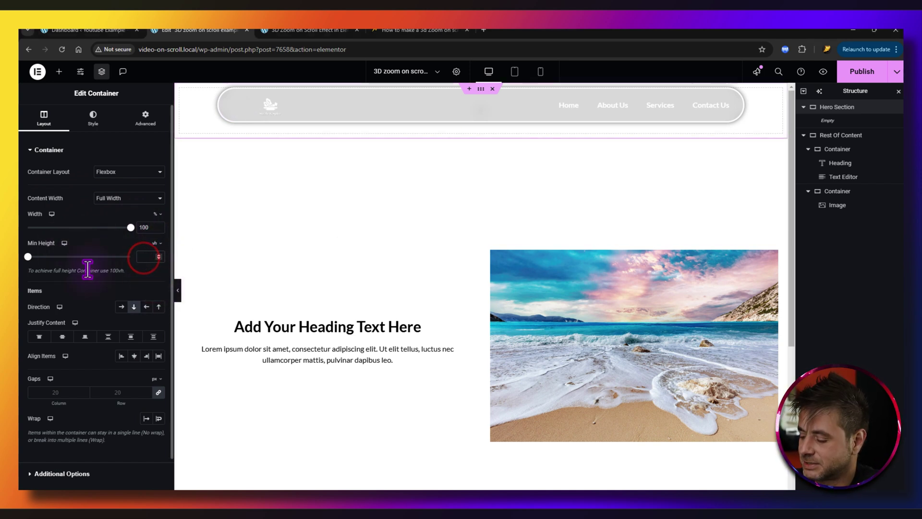
pyautogui.write('300')
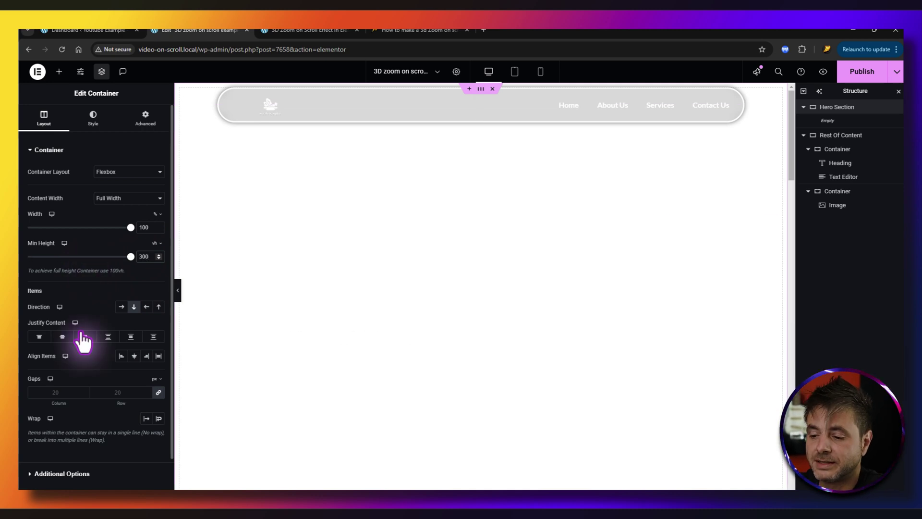
# Set the Hero Section's overflow to Hidden and its padding to 0 on all sides.
pyautogui.click(61, 475)
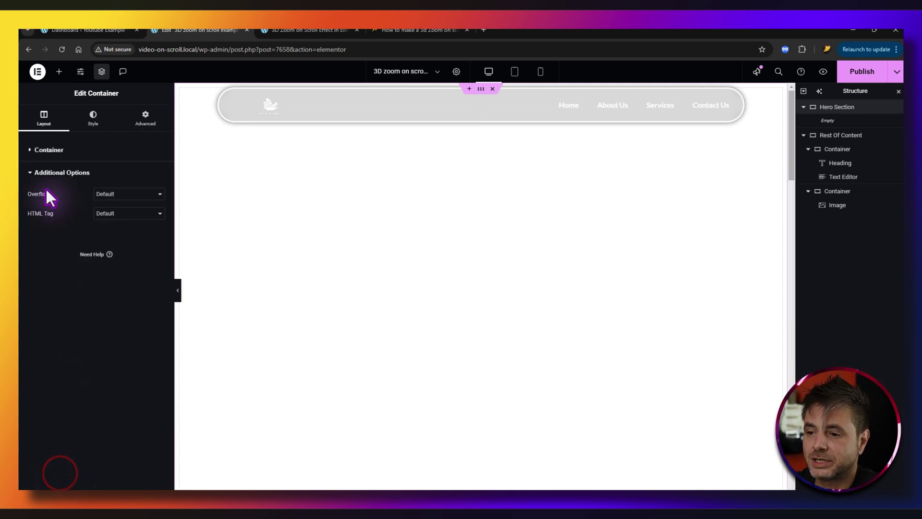
pyautogui.click(104, 194)
pyautogui.click(103, 216)
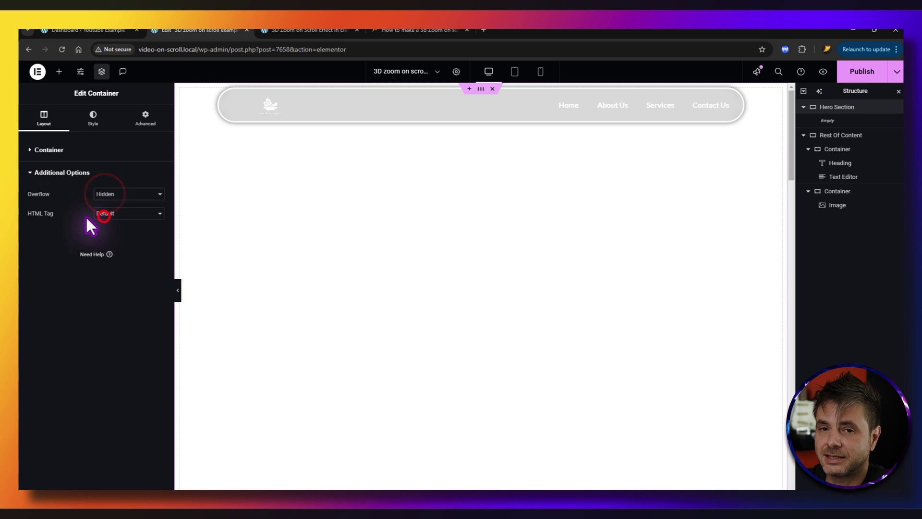
pyautogui.click(145, 120)
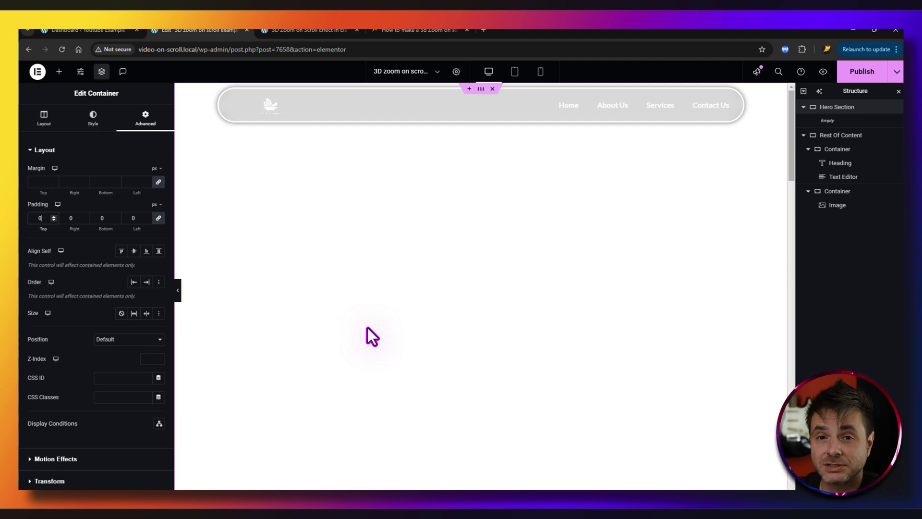
# Add a container inside the Hero Section and duplicate it.
pyautogui.click(59, 71)
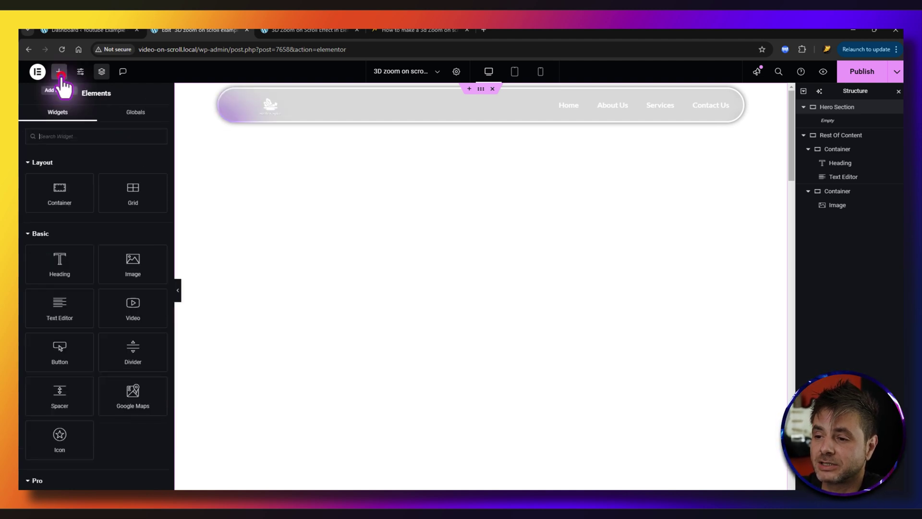
pyautogui.moveTo(62, 197); pyautogui.dragTo(513, 324)
pyautogui.rightClick(836, 121)
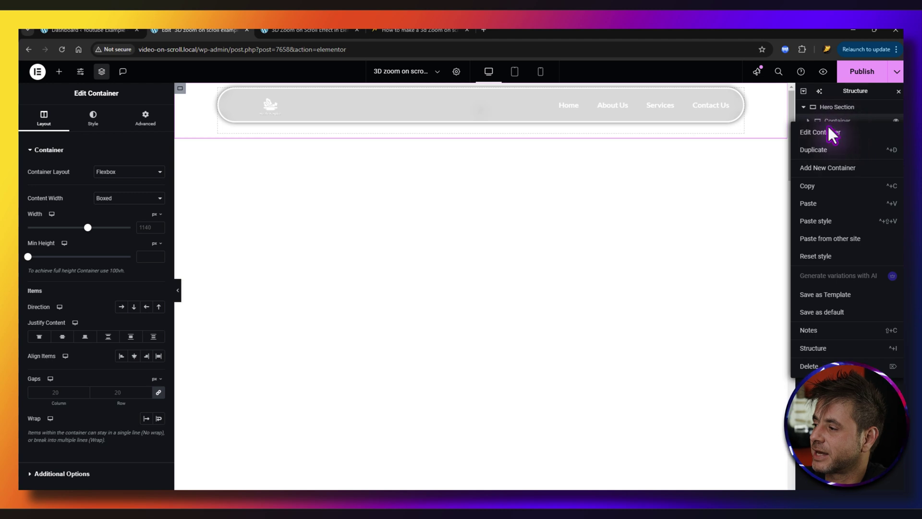
pyautogui.click(822, 149)
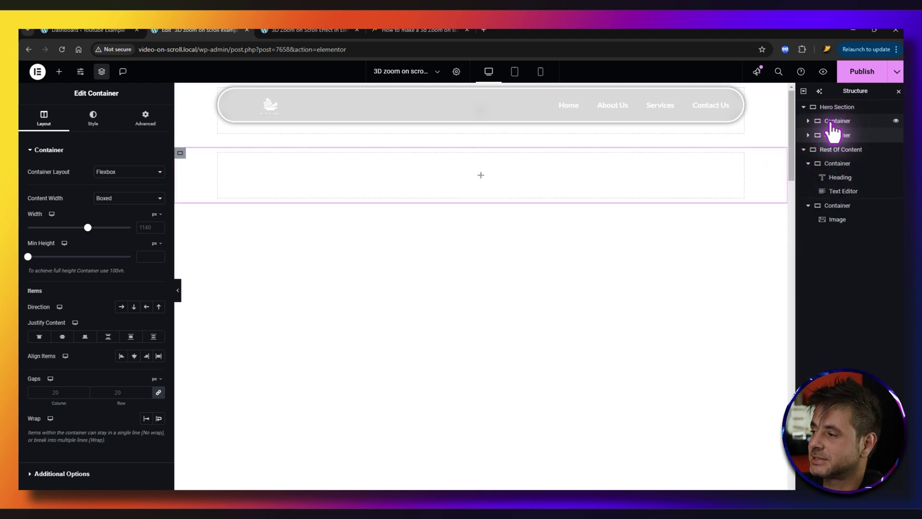
# Rename the Hero Section's two inner containers Outer Image and Inner Image Container.
pyautogui.doubleClick(837, 120)
pyautogui.write('Outer Image')
pyautogui.press('Return')
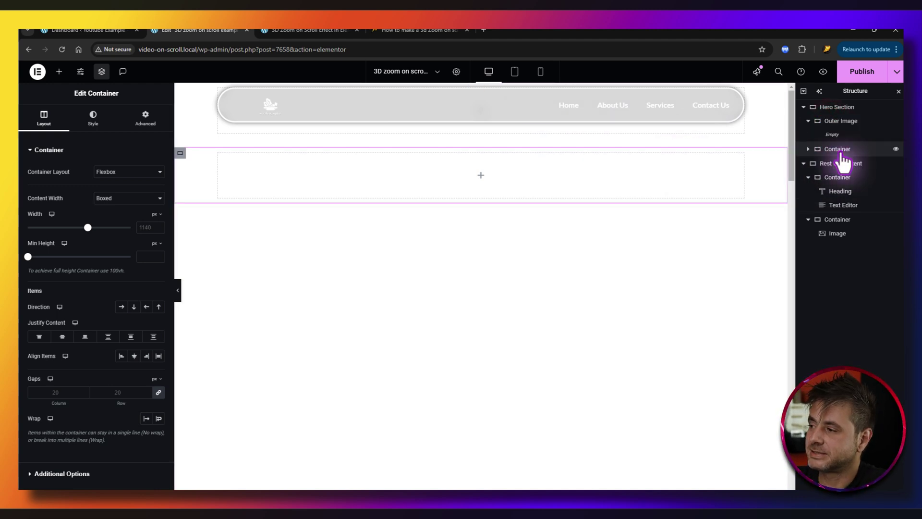
pyautogui.click(840, 152)
pyautogui.write('Inner Image Con')
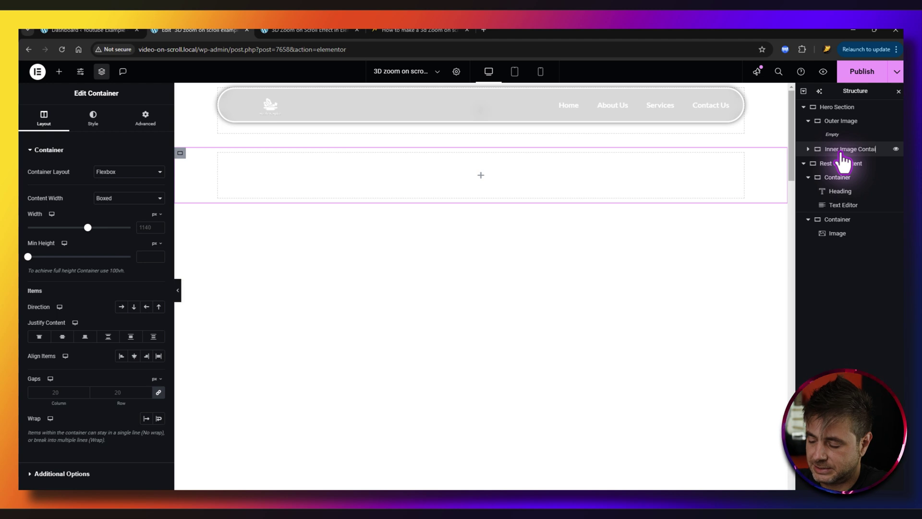
pyautogui.press('Return')
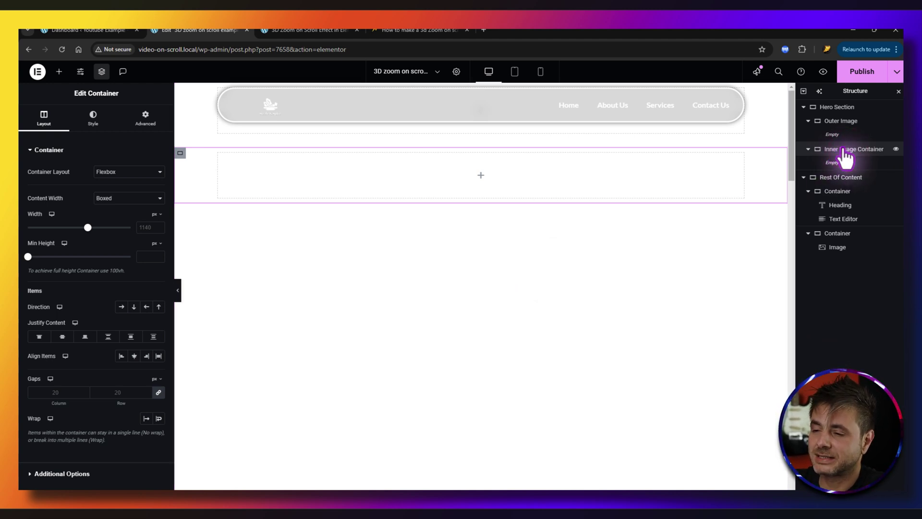
# Set the Inner Image Container's content width to Full Width, minimum height to 100 vh and direction to Row - horizontal.
pyautogui.click(106, 199)
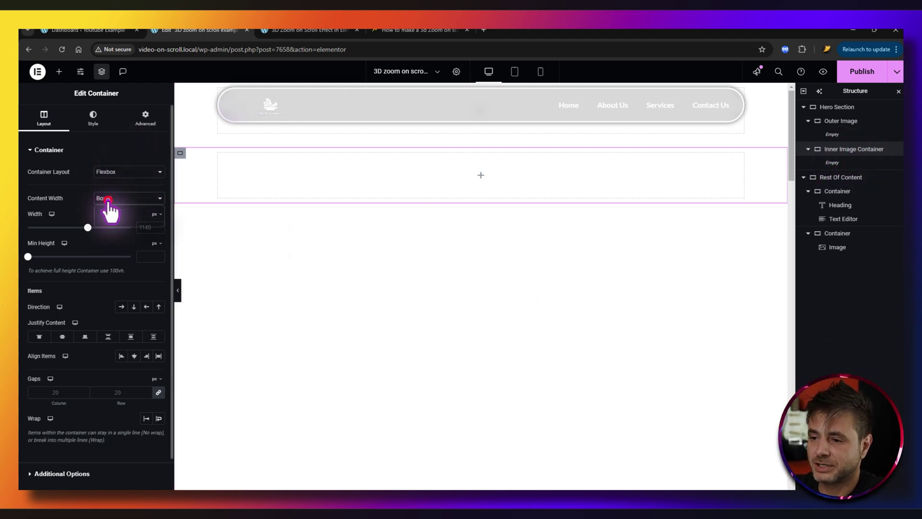
pyautogui.click(106, 221)
pyautogui.click(157, 244)
pyautogui.click(154, 284)
pyautogui.click(144, 256)
pyautogui.write('100')
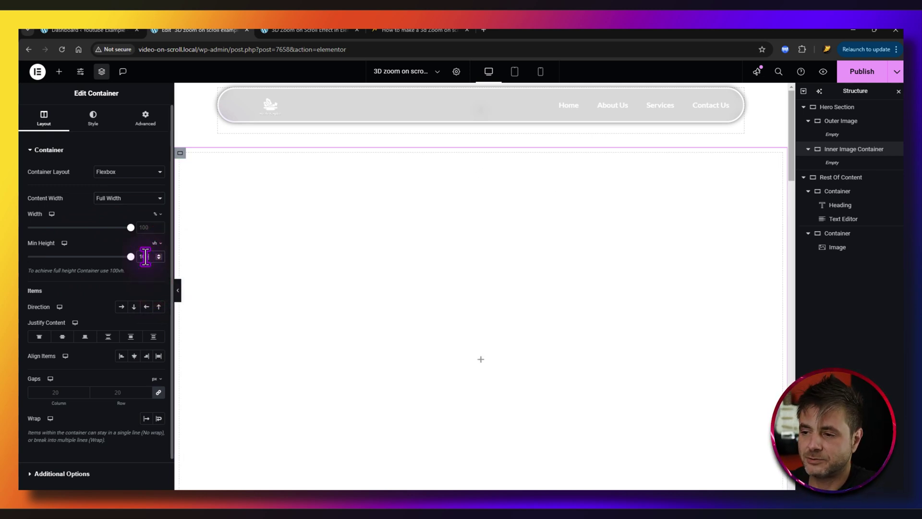
pyautogui.click(121, 307)
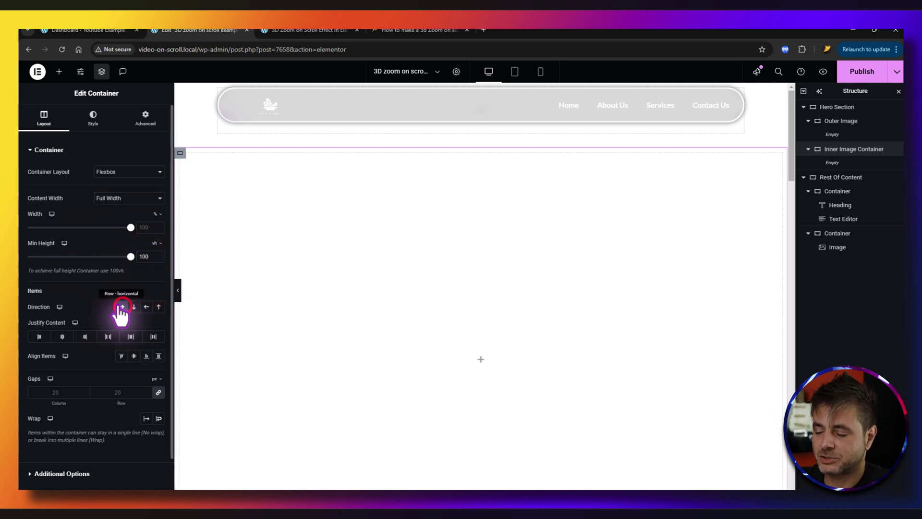
# Give the Inner Image Container a Classic background using the tropical beach with white sand and palm trees image.
pyautogui.click(93, 117)
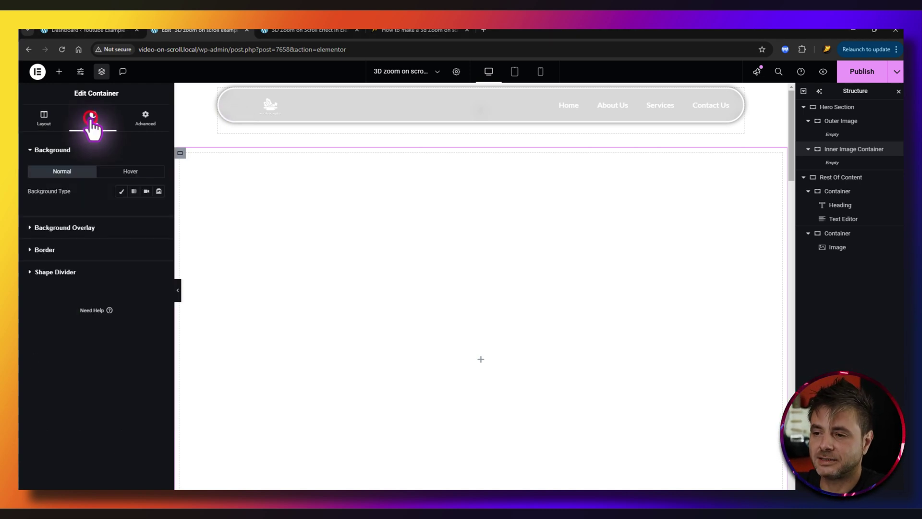
pyautogui.click(121, 191)
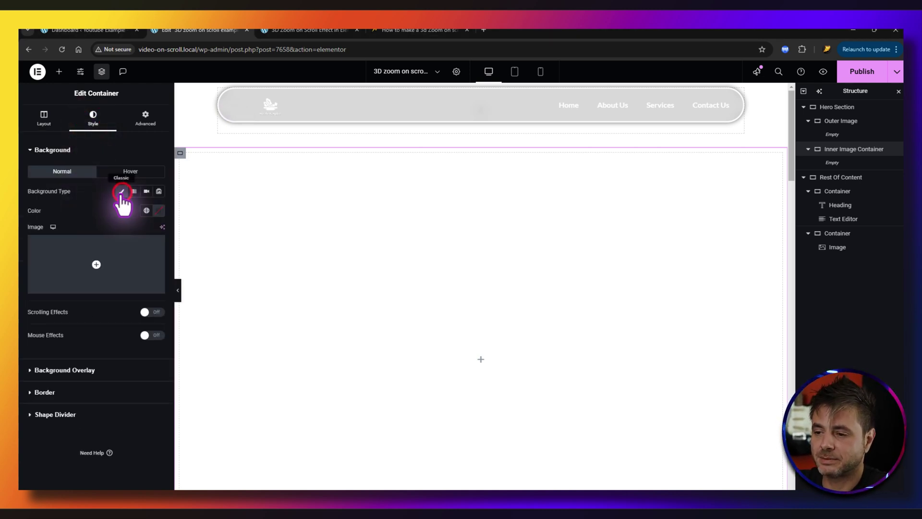
pyautogui.click(85, 256)
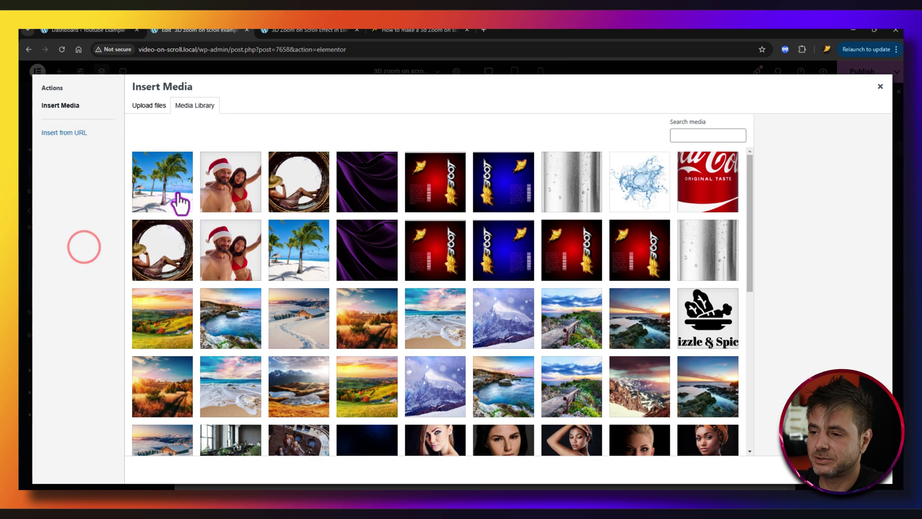
pyautogui.click(166, 193)
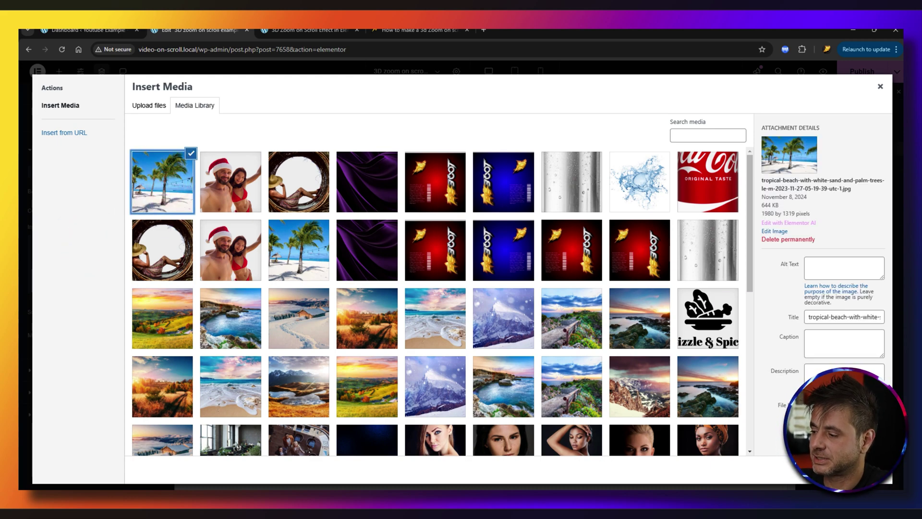
pyautogui.click(862, 469)
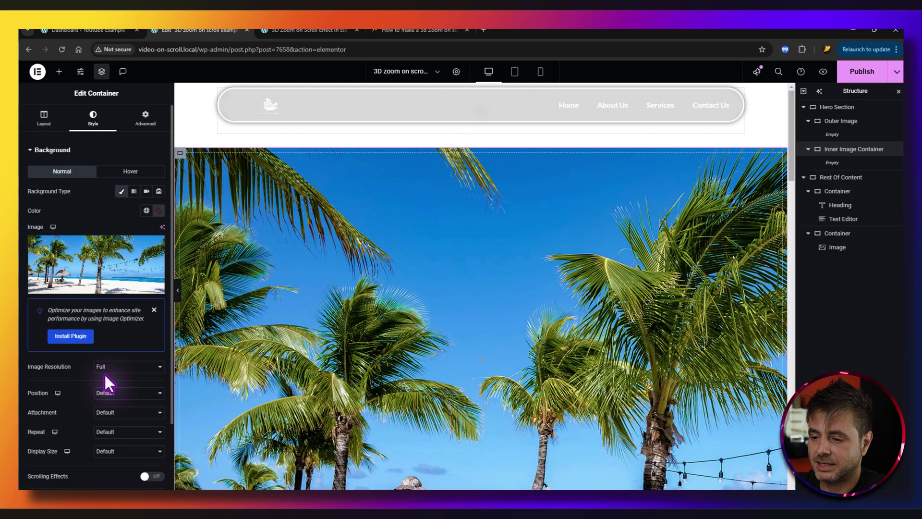
# Set the background image's position to Center Center, repeat to No-repeat and display size to Contain.
pyautogui.click(110, 392)
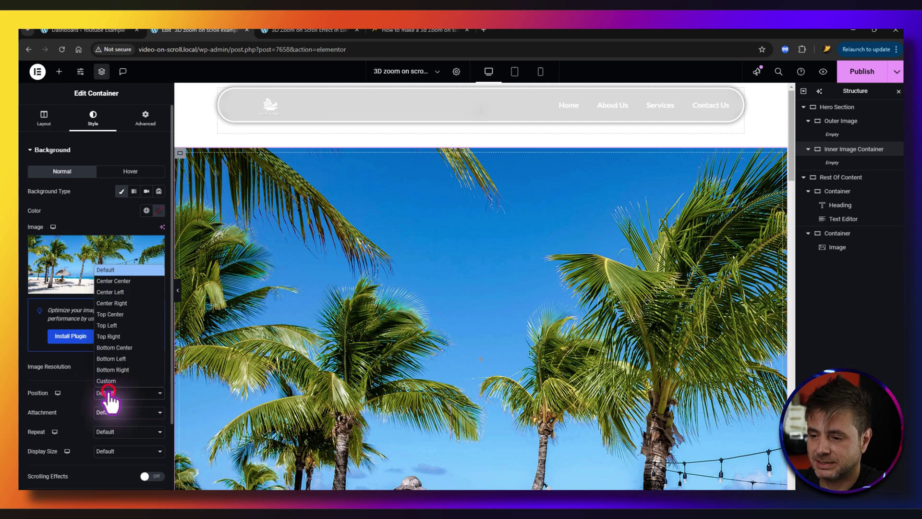
pyautogui.click(112, 302)
pyautogui.scroll(-1, 117, 382)
pyautogui.click(118, 384)
pyautogui.click(119, 397)
pyautogui.click(113, 406)
pyautogui.click(113, 430)
pyautogui.scroll(-1, 72, 384)
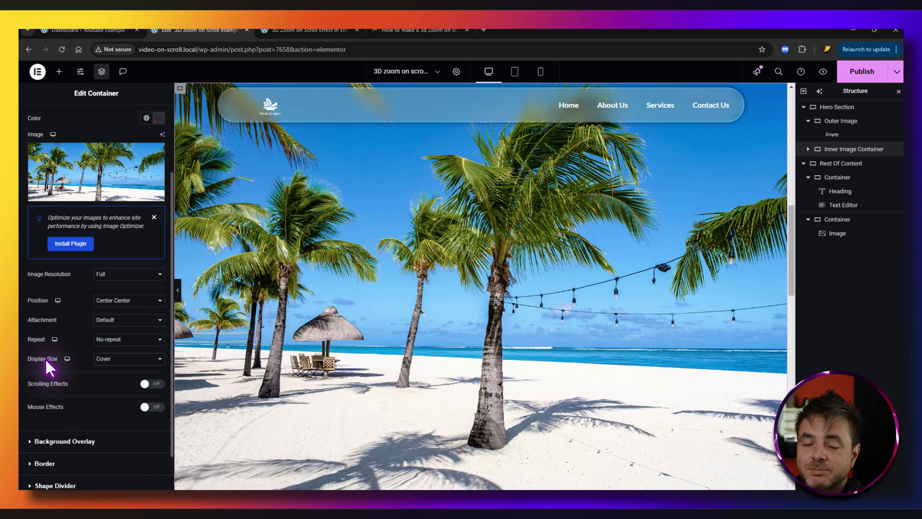
pyautogui.click(117, 363)
pyautogui.click(117, 391)
pyautogui.scroll(2, 65, 347)
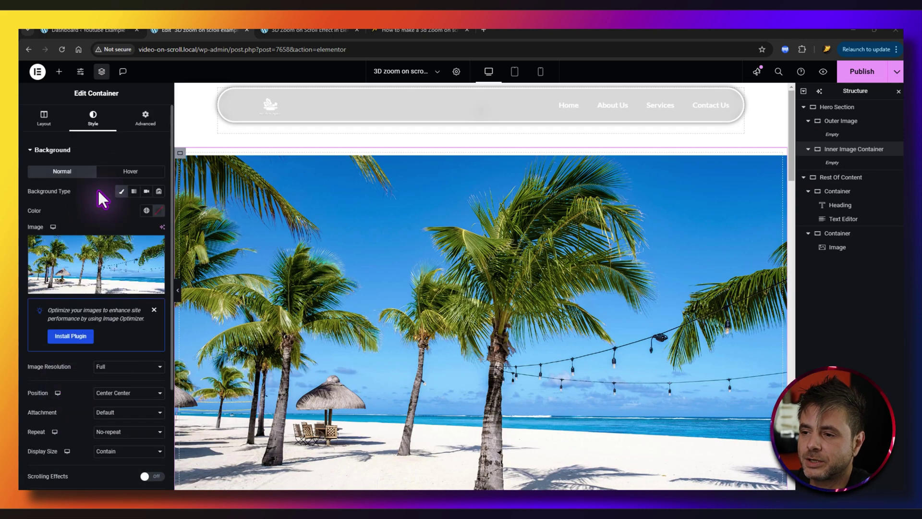
# Set the Inner Image Container's padding to 0 on all sides and open its Z-Index for editing.
pyautogui.click(146, 129)
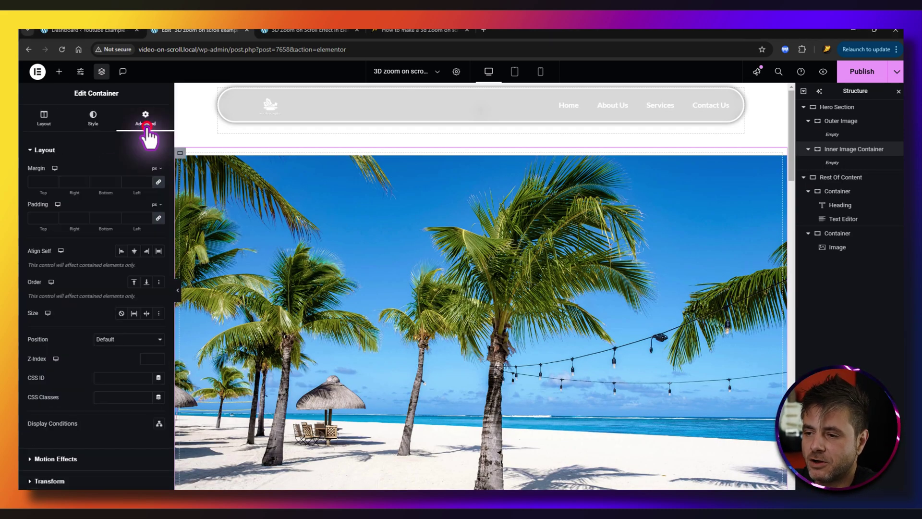
pyautogui.click(37, 218)
pyautogui.write('0')
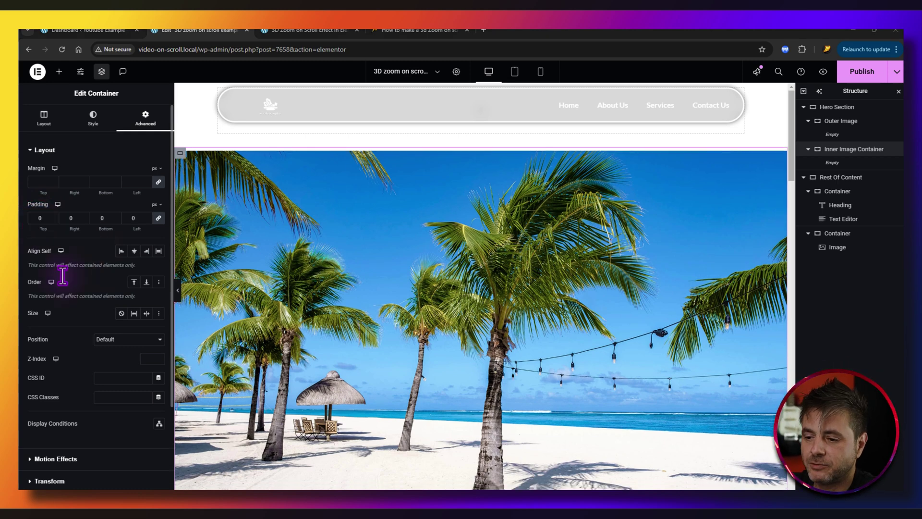
pyautogui.click(147, 360)
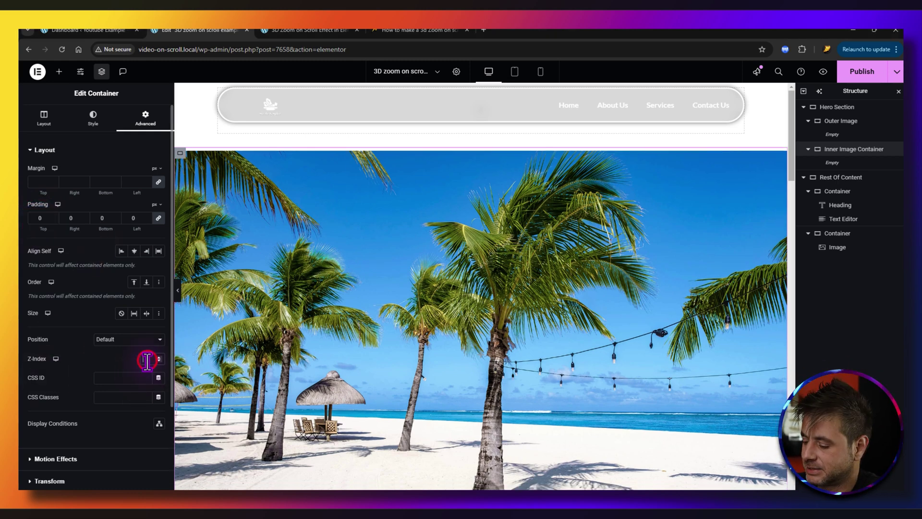
# Make the Inner Image Container sticky to the Top and enable Stay In Column.
pyautogui.click(67, 459)
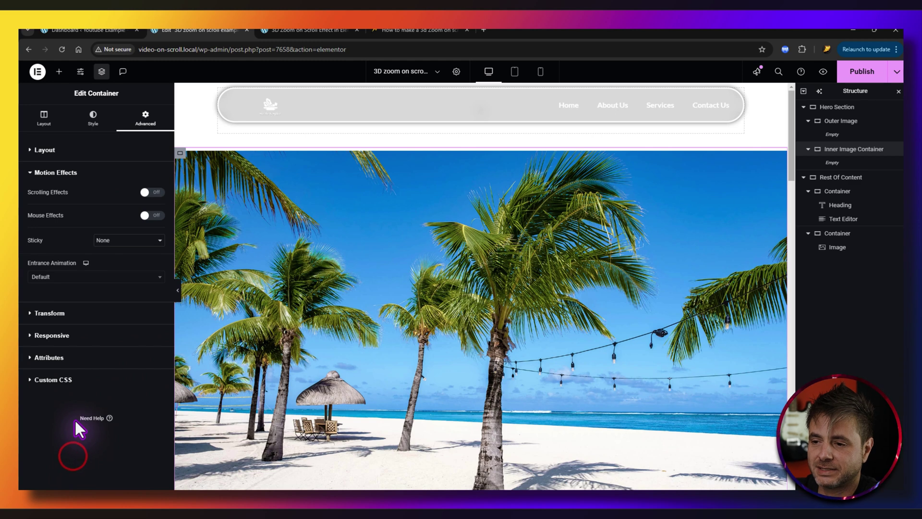
pyautogui.click(118, 240)
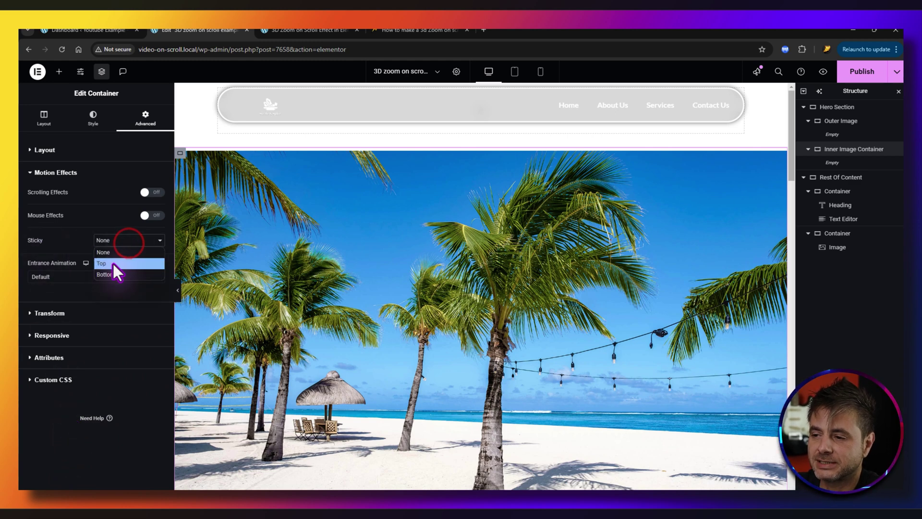
pyautogui.click(112, 262)
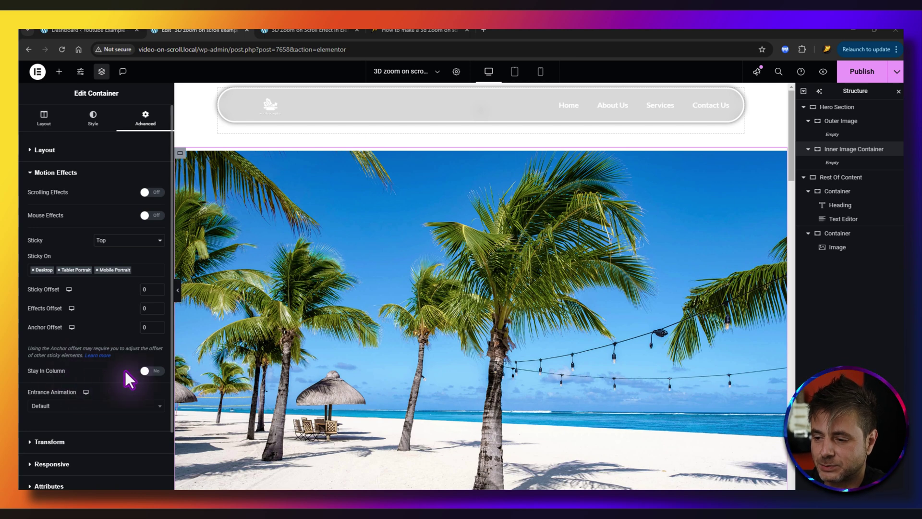
pyautogui.click(146, 371)
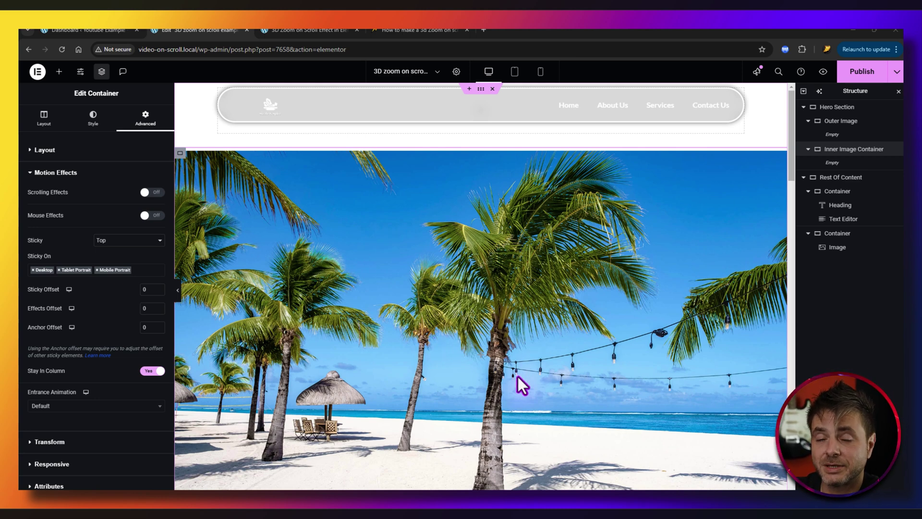
# Add a container inside the Inner Image Container and duplicate it.
pyautogui.click(59, 71)
pyautogui.moveTo(52, 195); pyautogui.dragTo(490, 360)
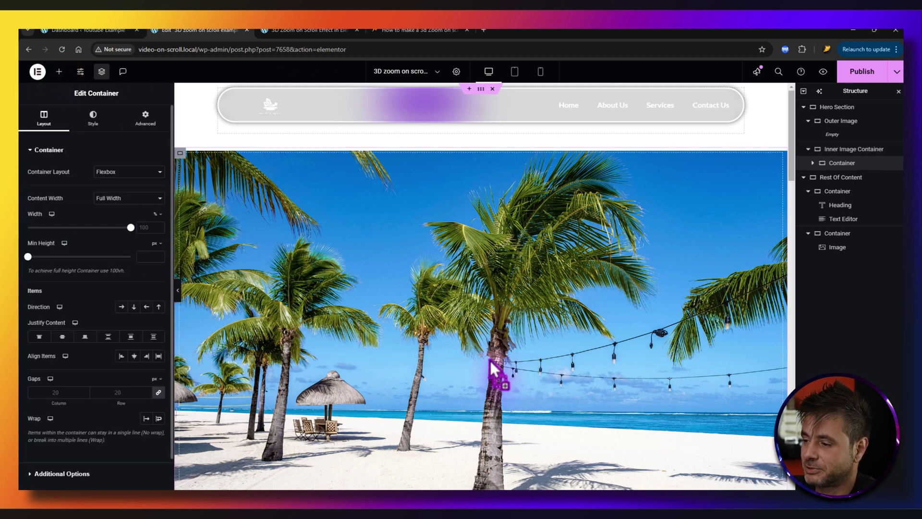
pyautogui.rightClick(840, 164)
pyautogui.click(826, 192)
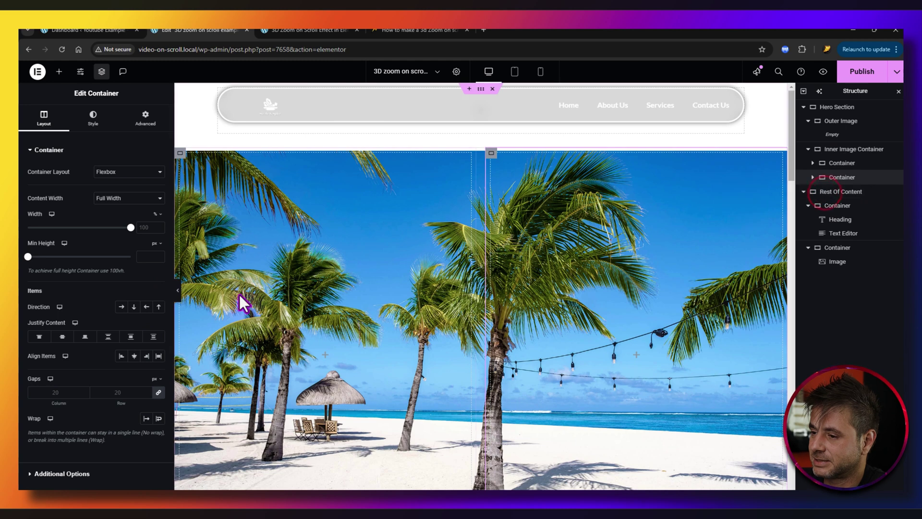
# Rename the Inner Image Container's two child containers Image Container and Content Container.
pyautogui.click(839, 163)
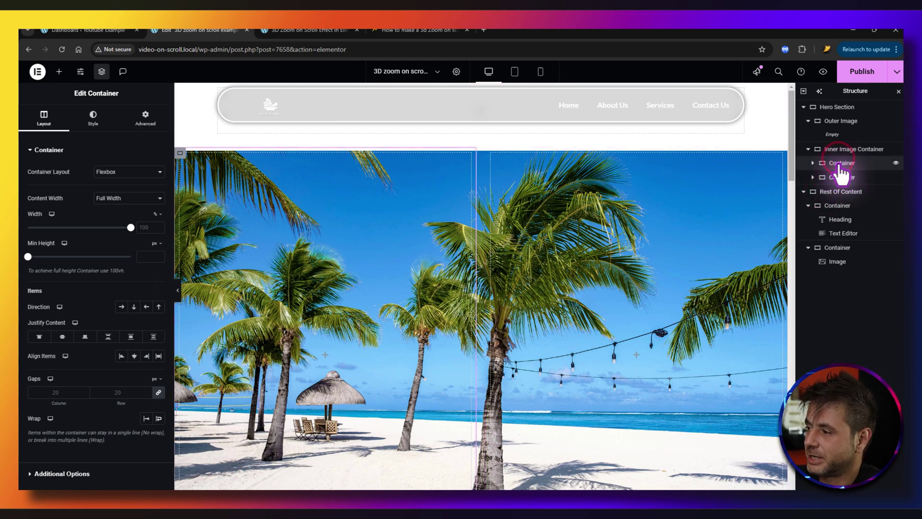
pyautogui.click(841, 191)
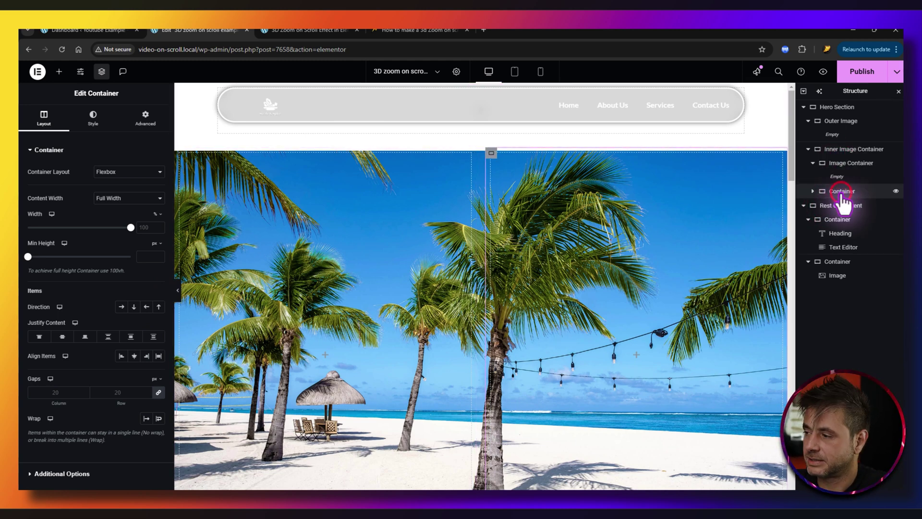
pyautogui.doubleClick(842, 190)
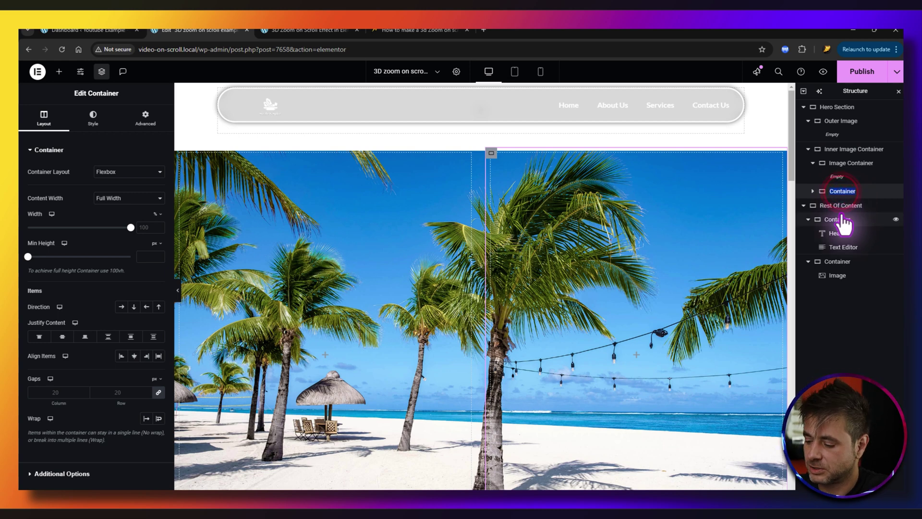
pyautogui.write('Content Container')
pyautogui.press('Return')
# Set the Image Container's minimum height to 100 vh and center its content with Justify Content.
pyautogui.click(835, 164)
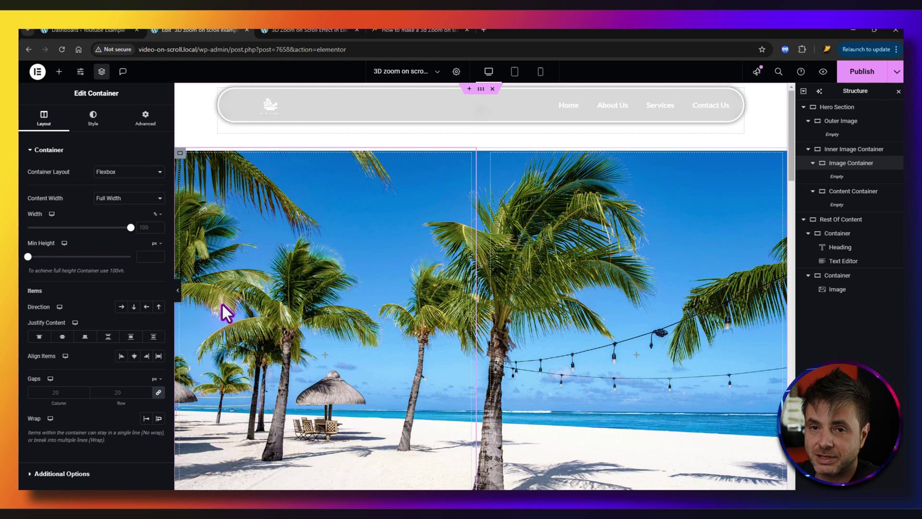
pyautogui.click(155, 242)
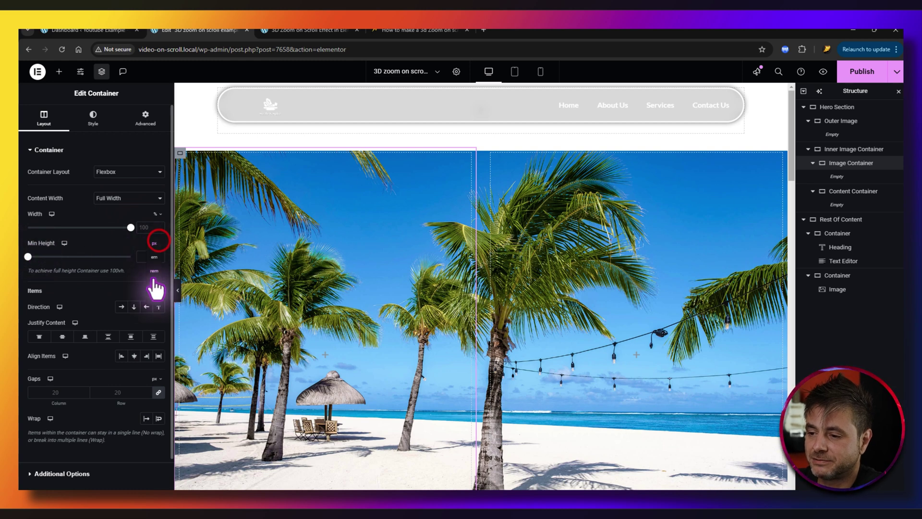
pyautogui.click(154, 286)
pyautogui.click(143, 256)
pyautogui.write('1')
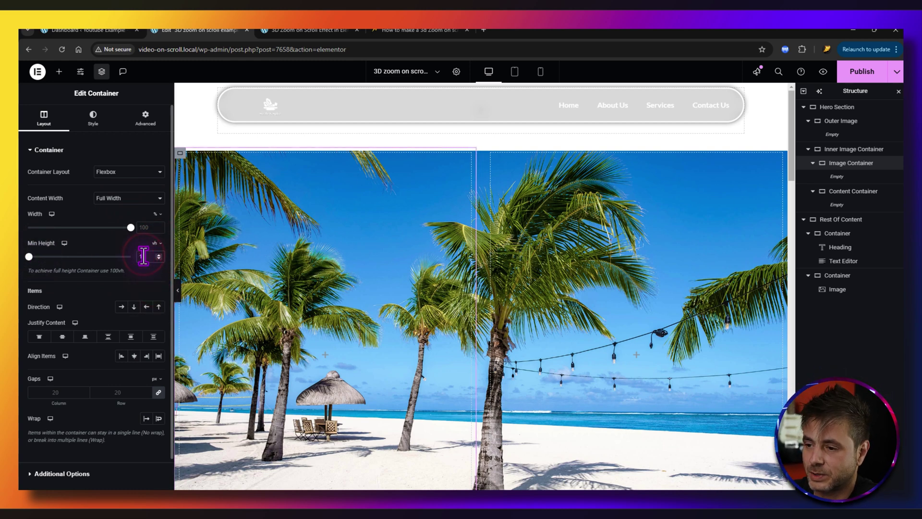
pyautogui.write('00')
pyautogui.click(62, 336)
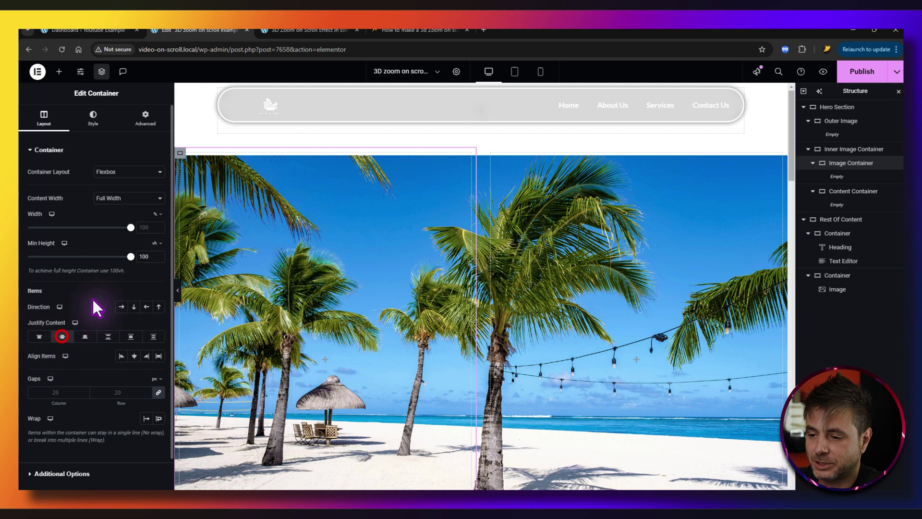
# Set the Image Container's padding to 0 on all sides and hide it on Mobile Portrait.
pyautogui.click(146, 120)
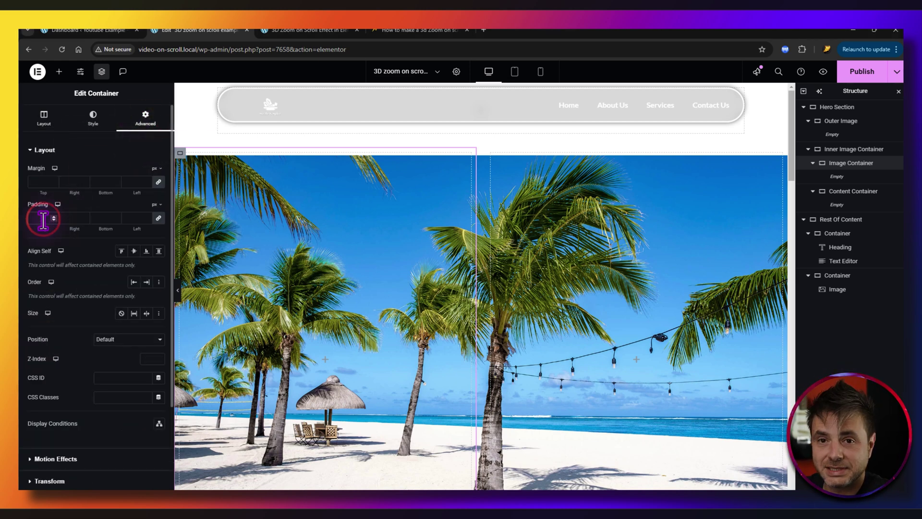
pyautogui.write('0')
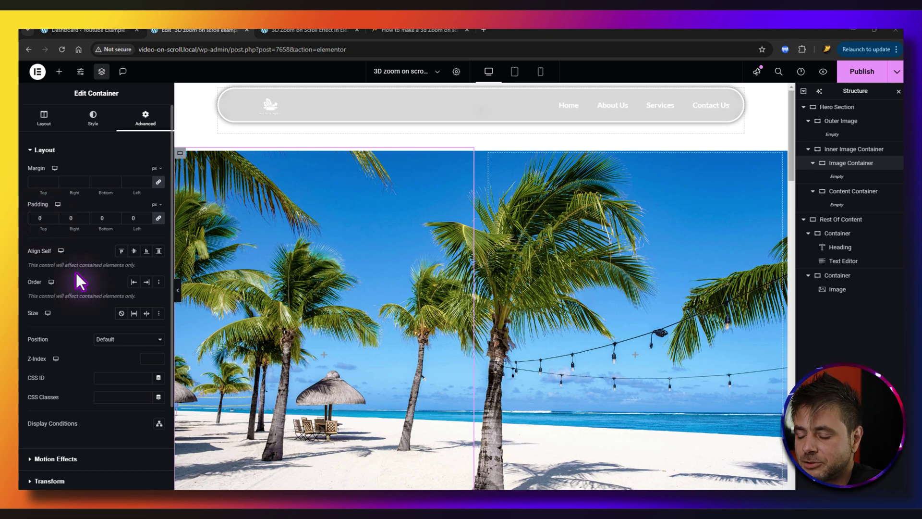
pyautogui.scroll(-3, 77, 276)
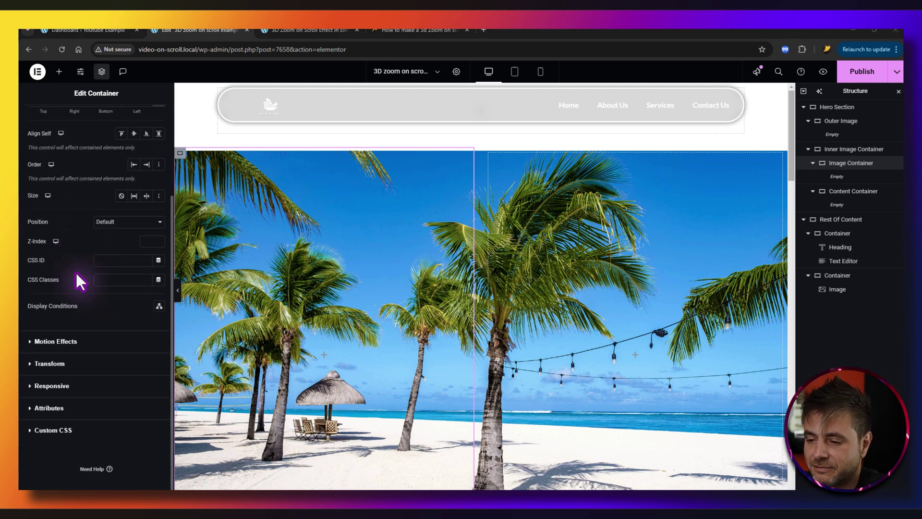
pyautogui.click(53, 386)
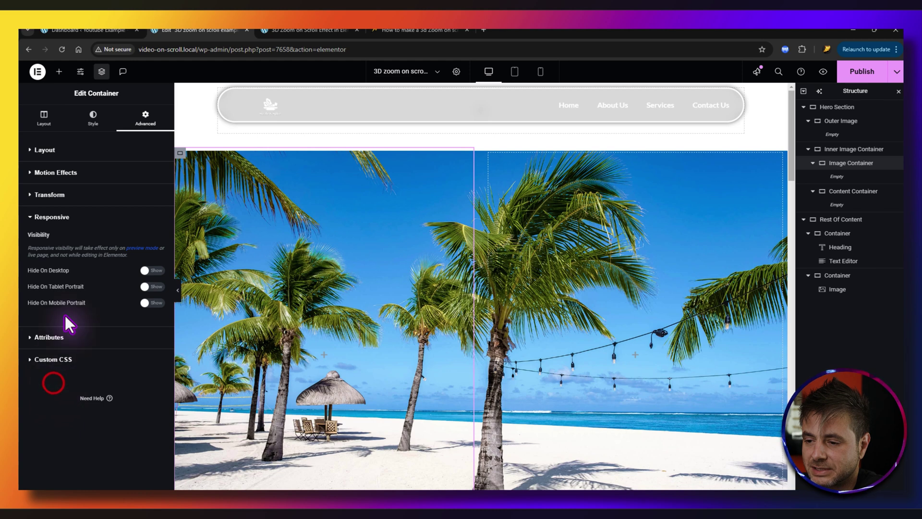
pyautogui.click(149, 303)
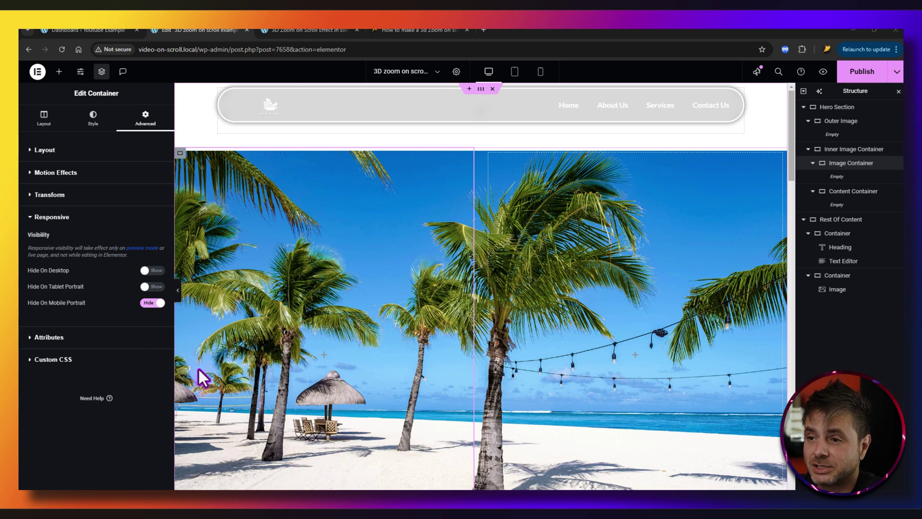
# Add an Image widget to the Image Container and insert the cut-out photo of the couple in Santa hats from the media library.
pyautogui.click(59, 72)
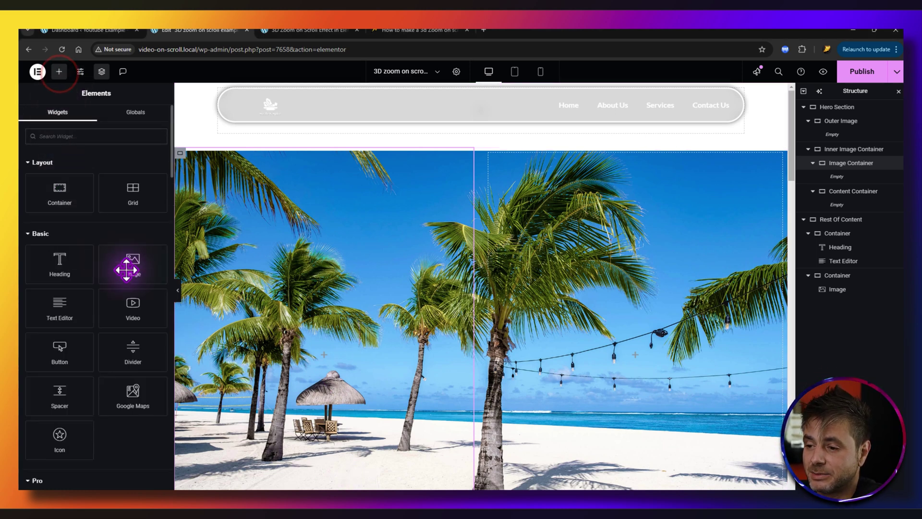
pyautogui.moveTo(125, 265); pyautogui.dragTo(292, 344)
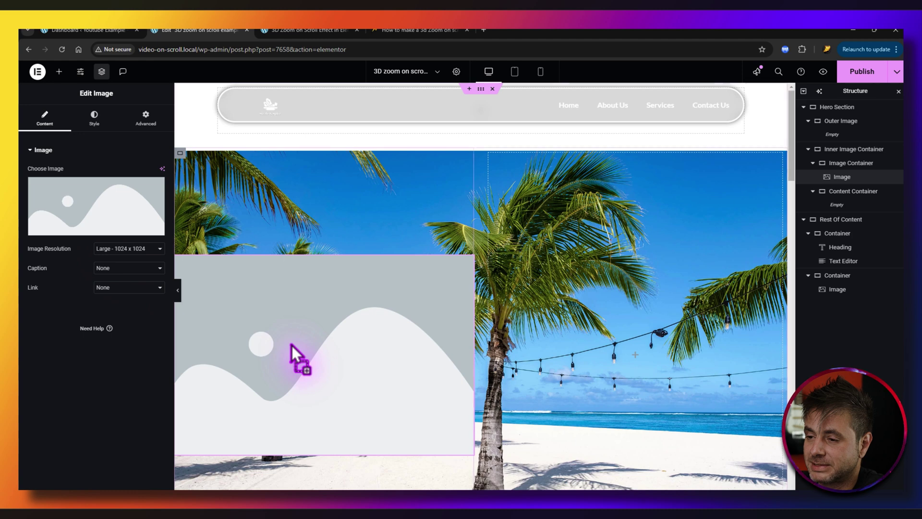
pyautogui.click(114, 215)
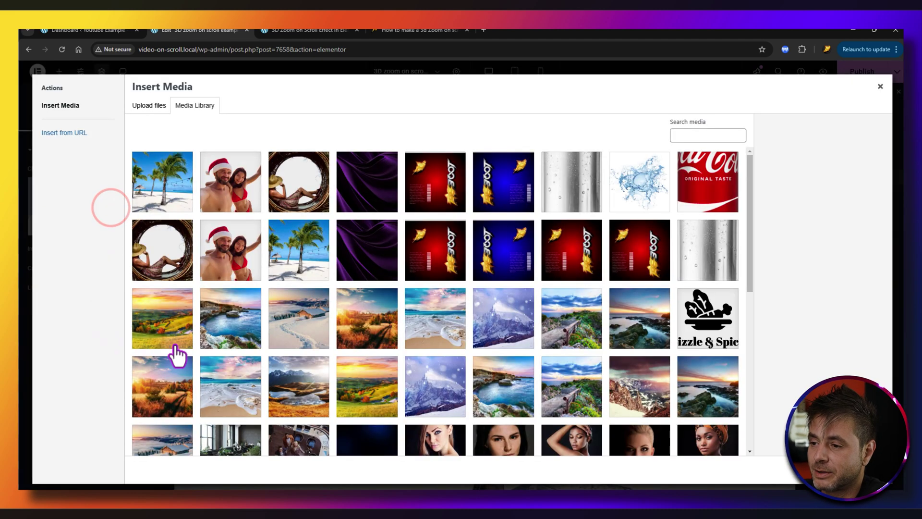
pyautogui.click(238, 170)
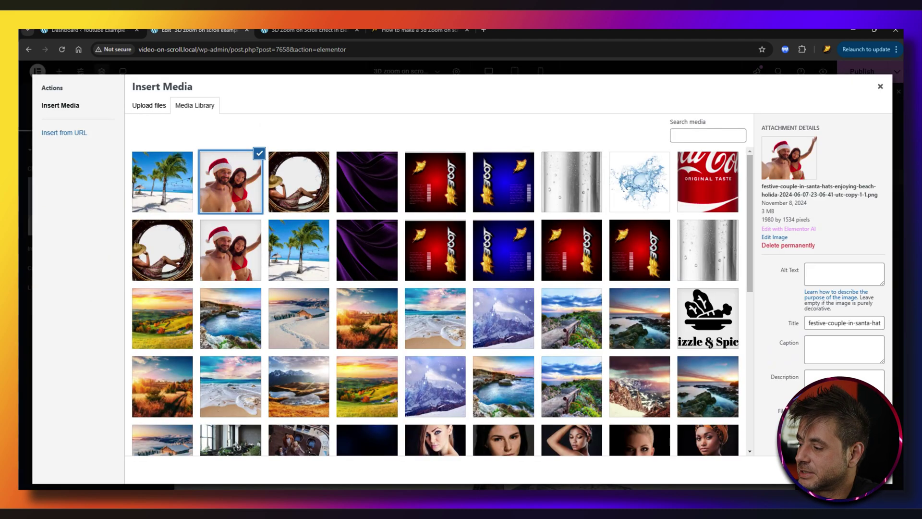
pyautogui.click(860, 468)
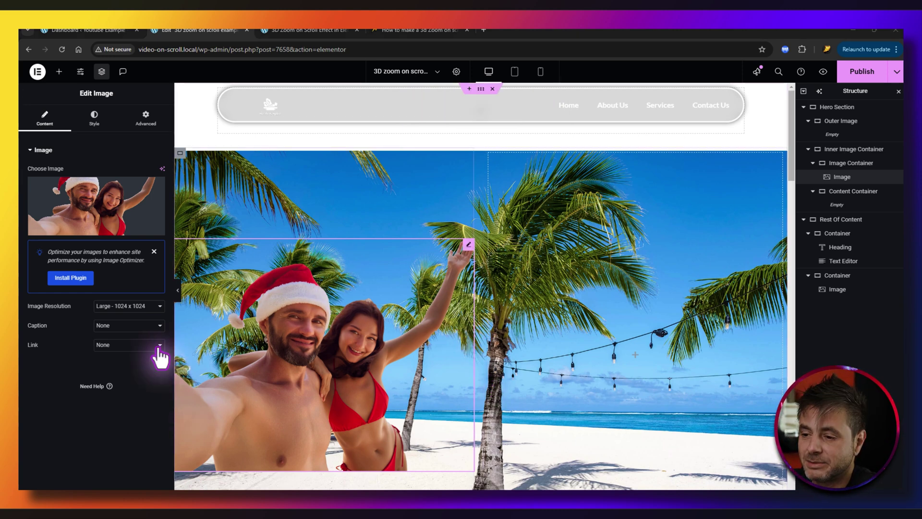
pyautogui.click(110, 310)
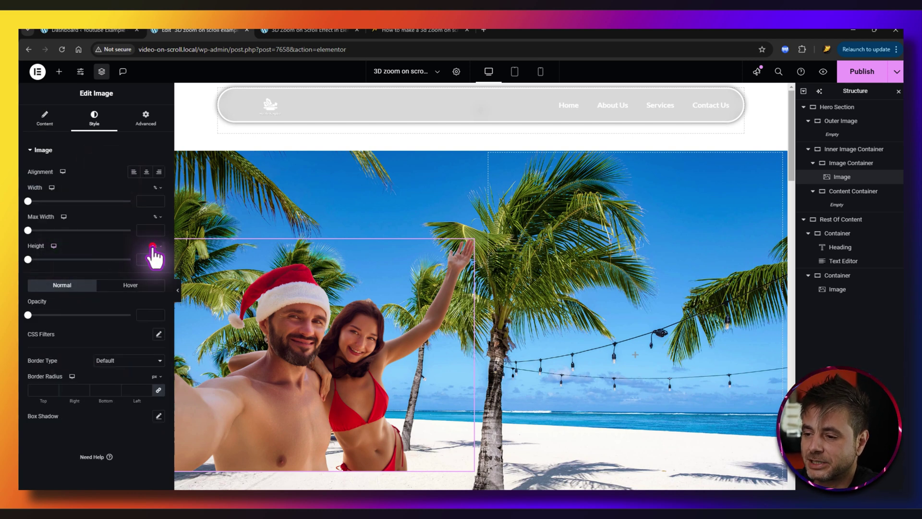
# Set the couple image's height to 100 vh and its Object Fit to Contain.
pyautogui.click(152, 245)
pyautogui.click(151, 299)
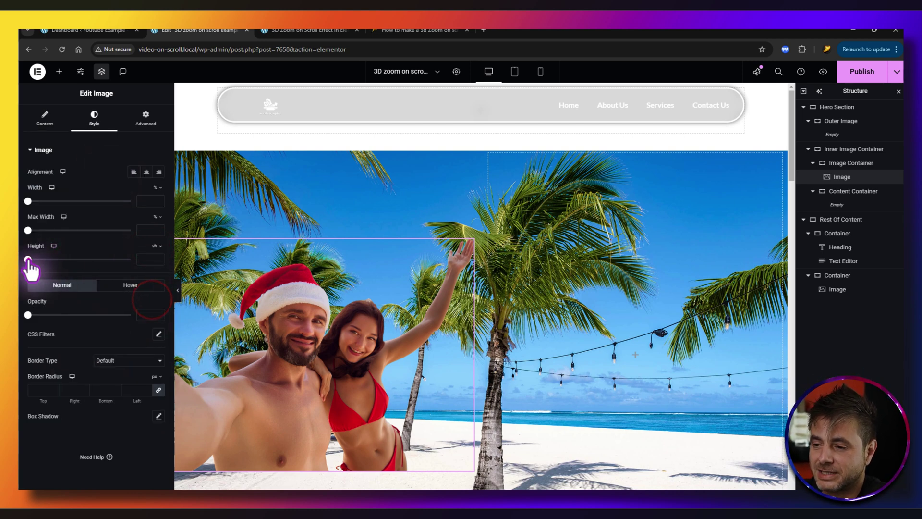
pyautogui.moveTo(29, 260); pyautogui.dragTo(138, 263)
pyautogui.click(117, 280)
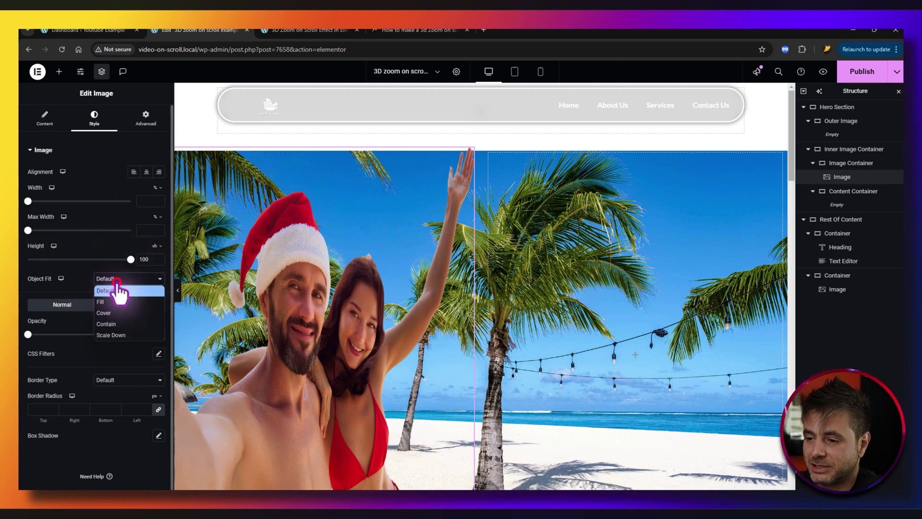
pyautogui.click(108, 323)
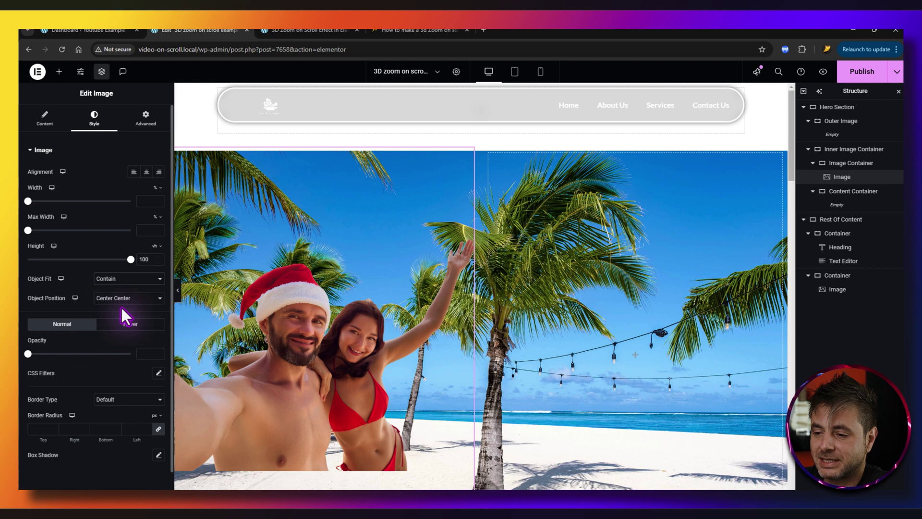
# Turn on Scrolling Effects for the image and enable Horizontal Scroll with the direction To Right.
pyautogui.click(144, 126)
pyautogui.scroll(-2, 86, 309)
pyautogui.scroll(-5, 79, 309)
pyautogui.click(58, 276)
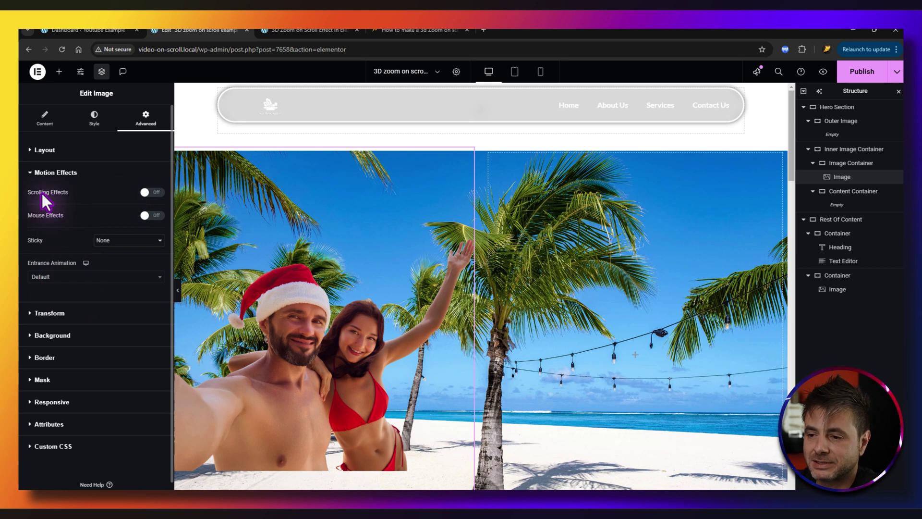
pyautogui.click(151, 192)
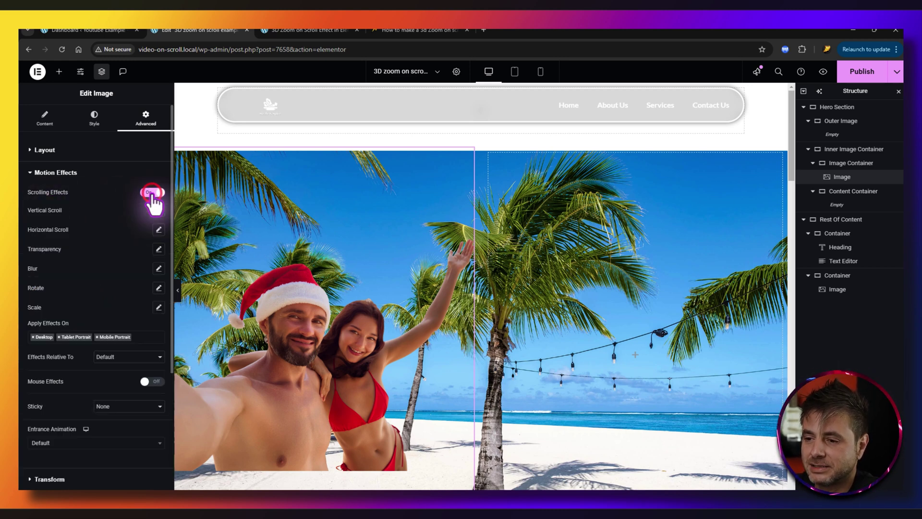
pyautogui.click(158, 229)
pyautogui.click(120, 259)
pyautogui.click(109, 275)
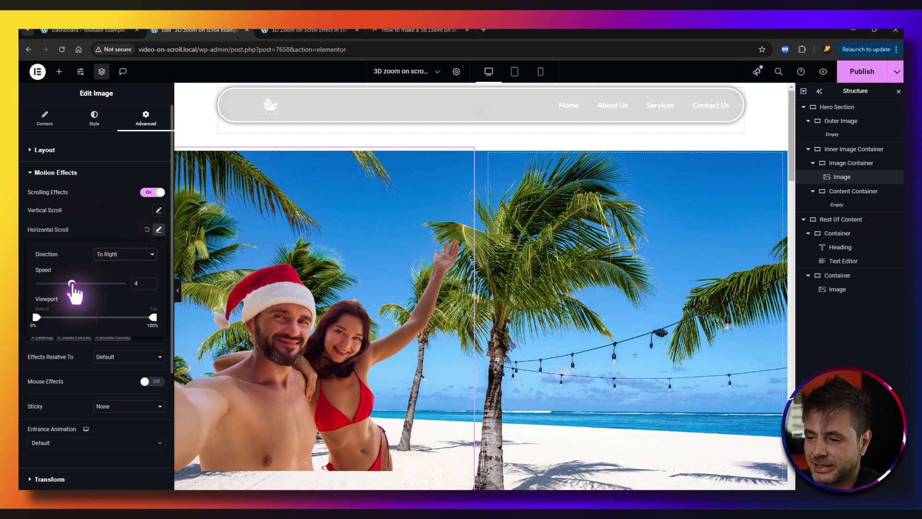
# Set the horizontal scroll speed to 10 and the viewport range to 0–50%, with effects relative to Entire Page.
pyautogui.moveTo(72, 285); pyautogui.dragTo(124, 285)
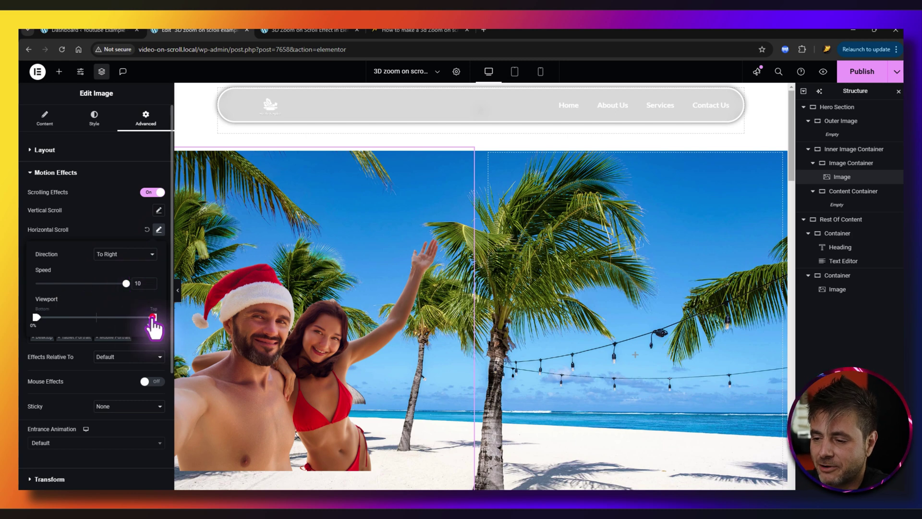
pyautogui.moveTo(153, 318); pyautogui.dragTo(93, 318)
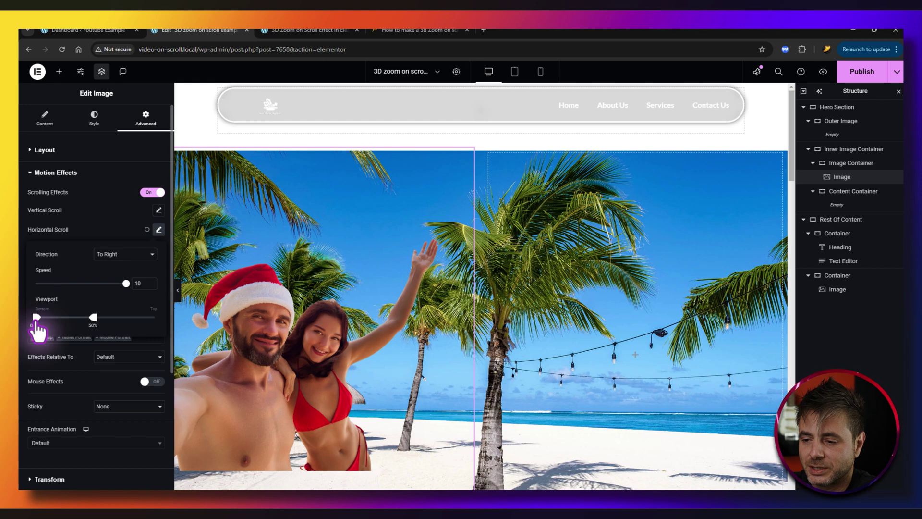
pyautogui.click(70, 338)
pyautogui.click(110, 356)
pyautogui.click(108, 390)
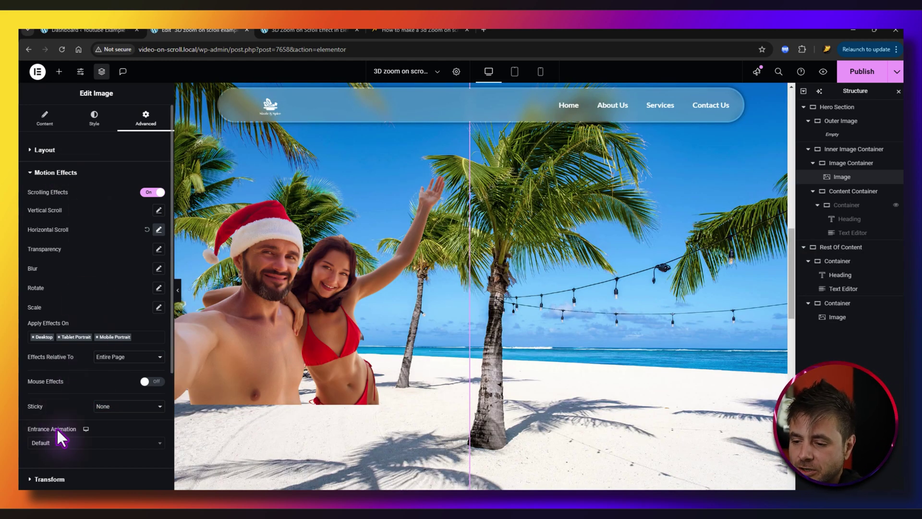
# Open the Scale settings in the image's Transform options.
pyautogui.scroll(-3, 72, 413)
pyautogui.click(53, 342)
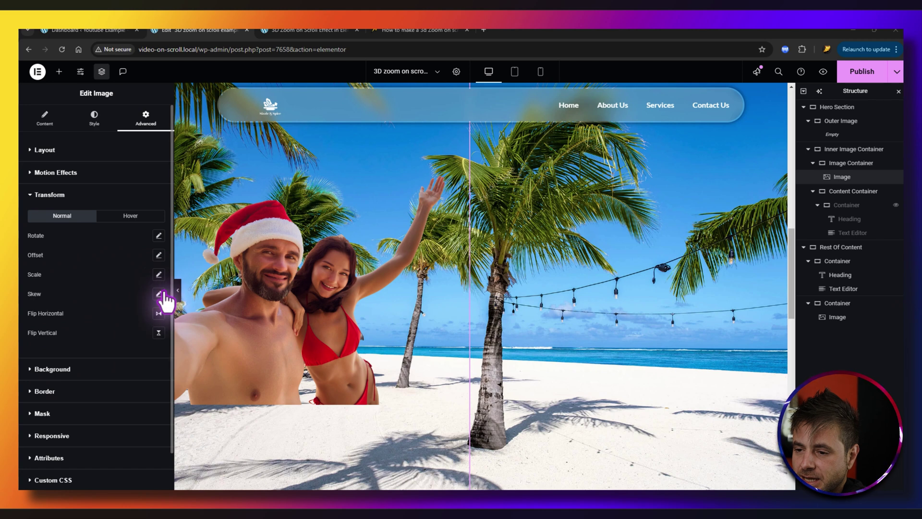
pyautogui.click(159, 274)
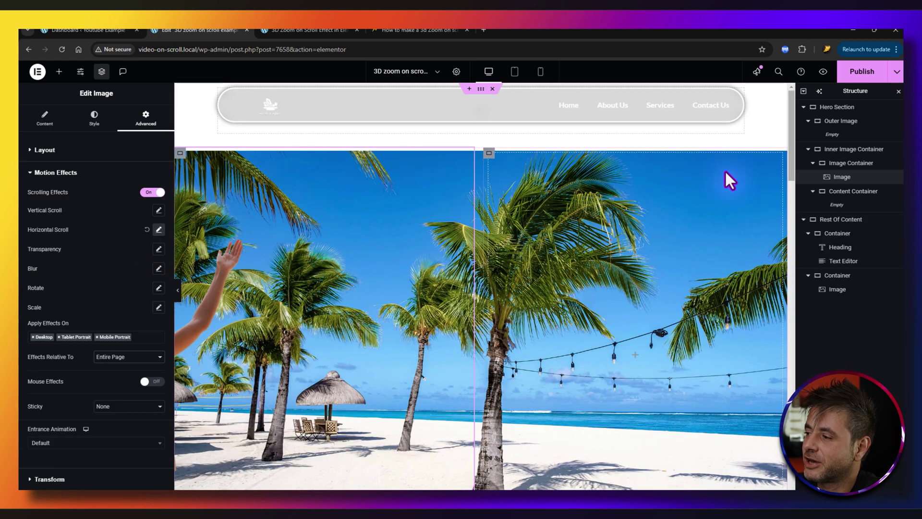
# Center the Content Container's items with Justify Content and set its margin to 10 px on all sides.
pyautogui.click(850, 192)
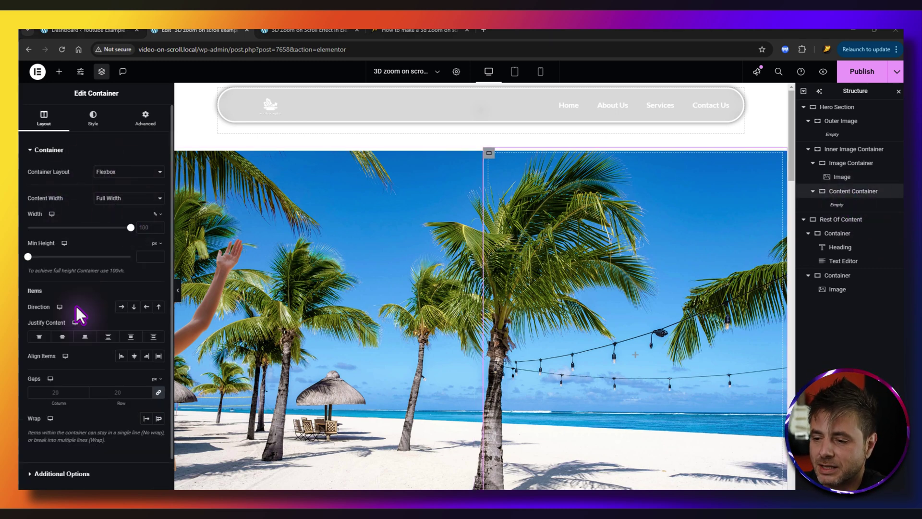
pyautogui.click(62, 336)
pyautogui.click(145, 116)
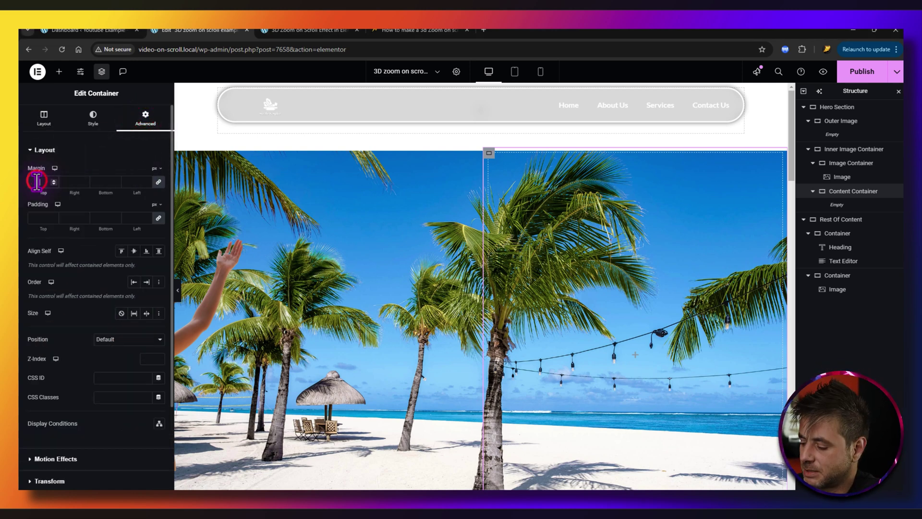
pyautogui.write('10')
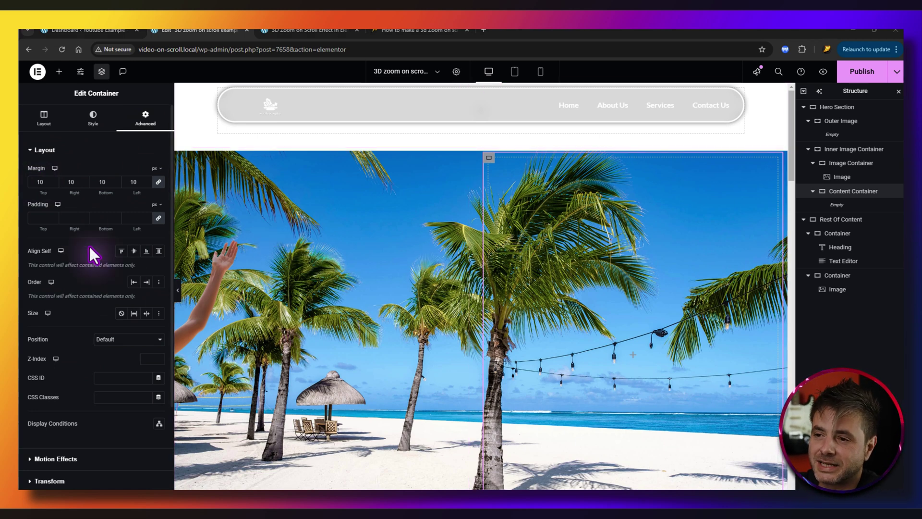
# Add a container inside the Content Container and give it a semi-transparent black background color.
pyautogui.click(58, 72)
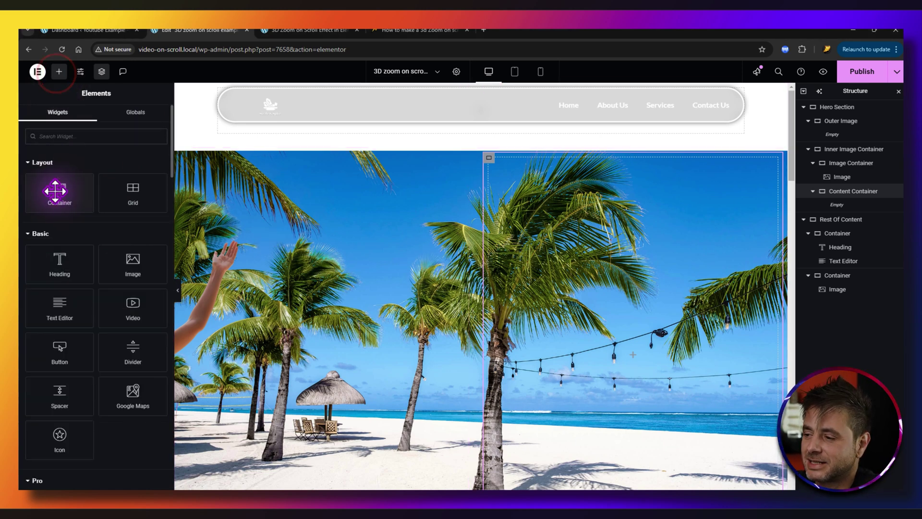
pyautogui.moveTo(54, 191); pyautogui.dragTo(612, 339)
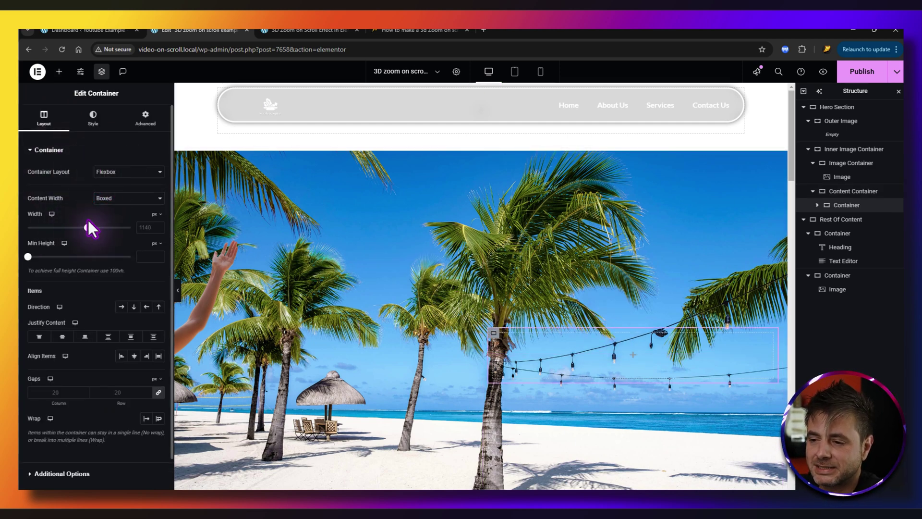
pyautogui.click(93, 117)
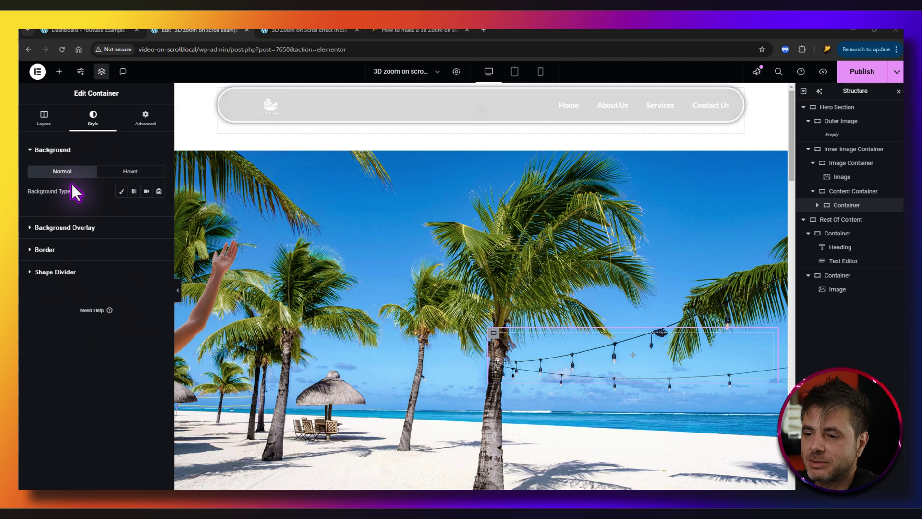
pyautogui.click(122, 191)
pyautogui.click(159, 210)
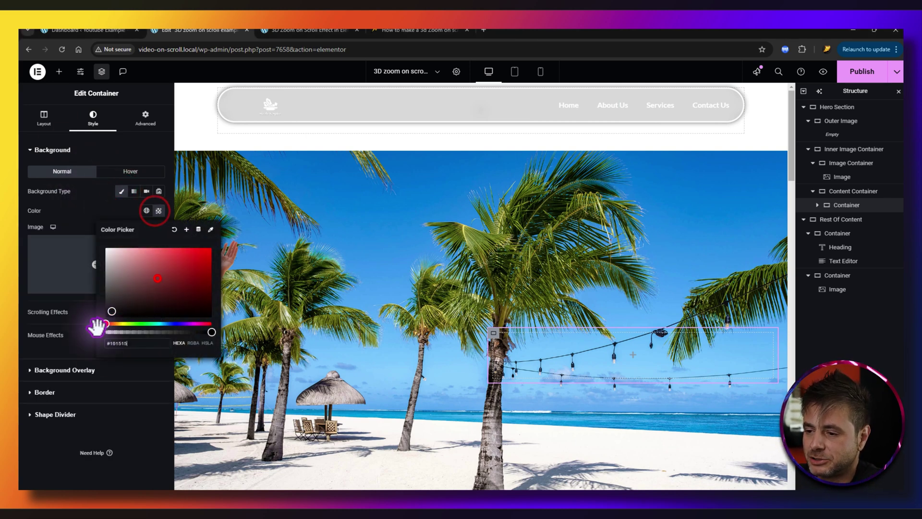
pyautogui.click(210, 332)
pyautogui.moveTo(213, 330); pyautogui.dragTo(139, 336)
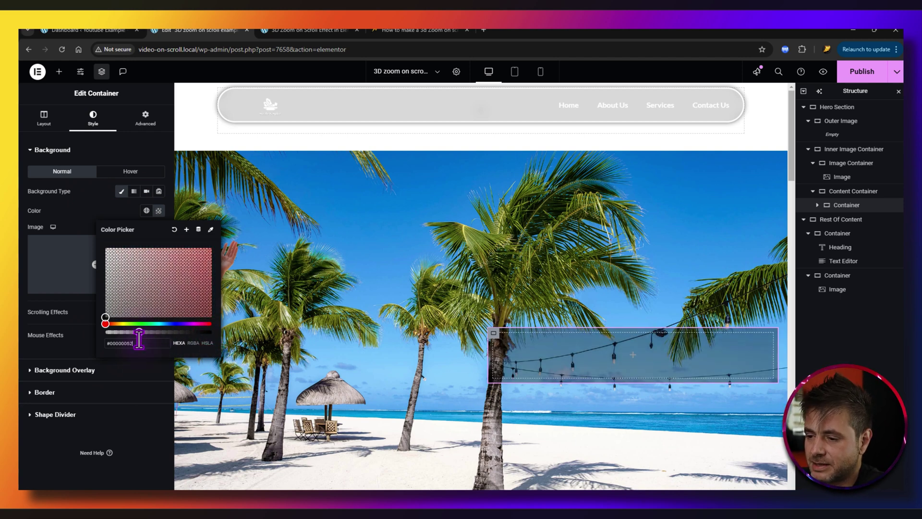
pyautogui.click(193, 343)
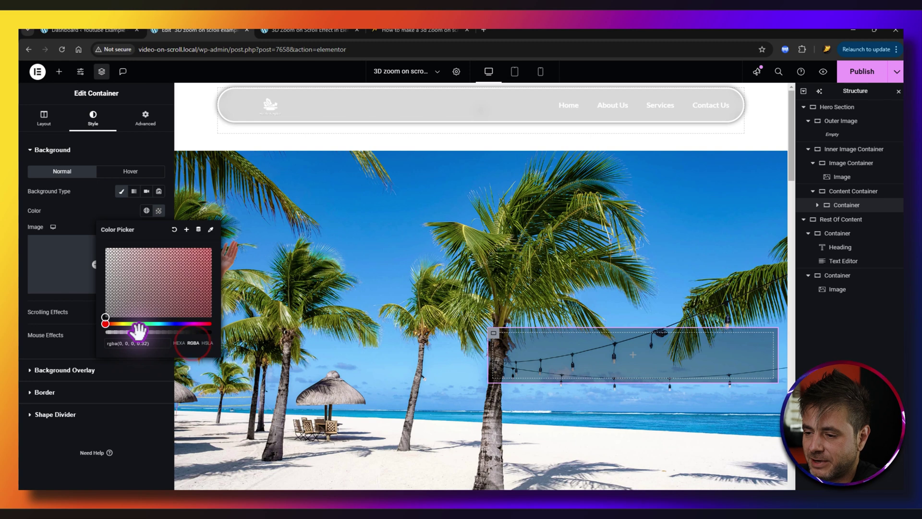
pyautogui.moveTo(139, 331); pyautogui.dragTo(148, 335)
pyautogui.click(68, 478)
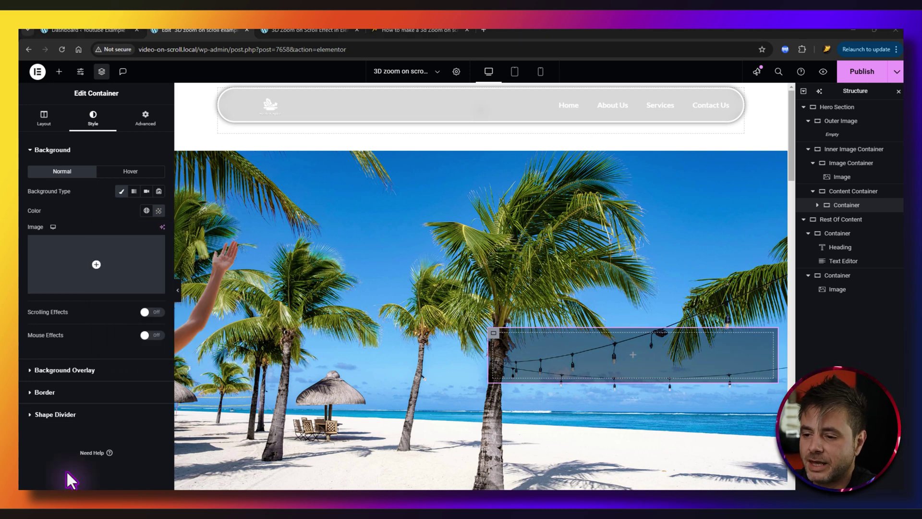
# Add a black background overlay at 0.5 opacity with a blur filter of 10, and open the container's Border settings.
pyautogui.click(57, 369)
pyautogui.click(147, 213)
pyautogui.click(159, 233)
pyautogui.moveTo(118, 320); pyautogui.dragTo(51, 372)
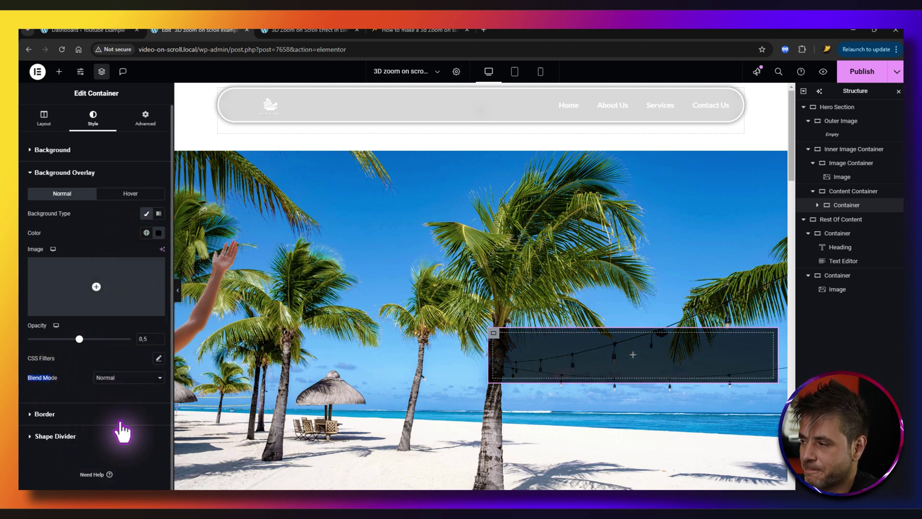
pyautogui.click(158, 358)
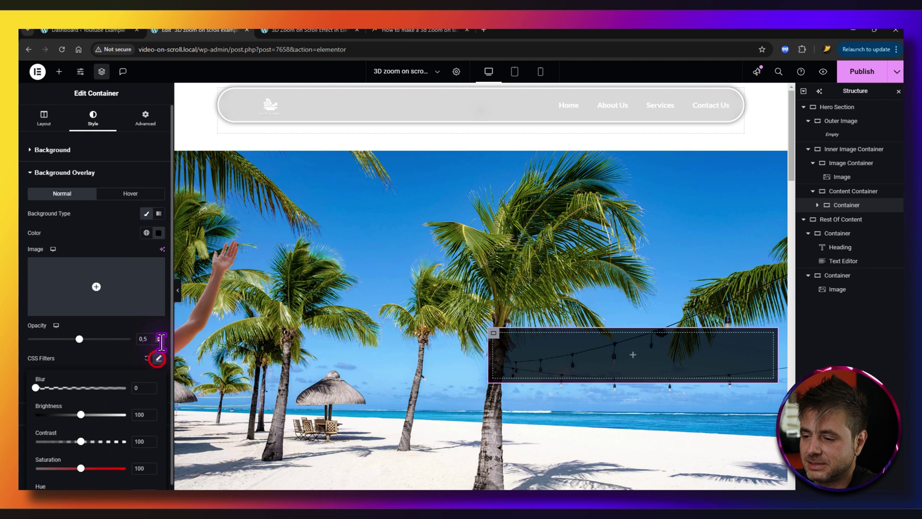
pyautogui.moveTo(36, 388); pyautogui.dragTo(138, 389)
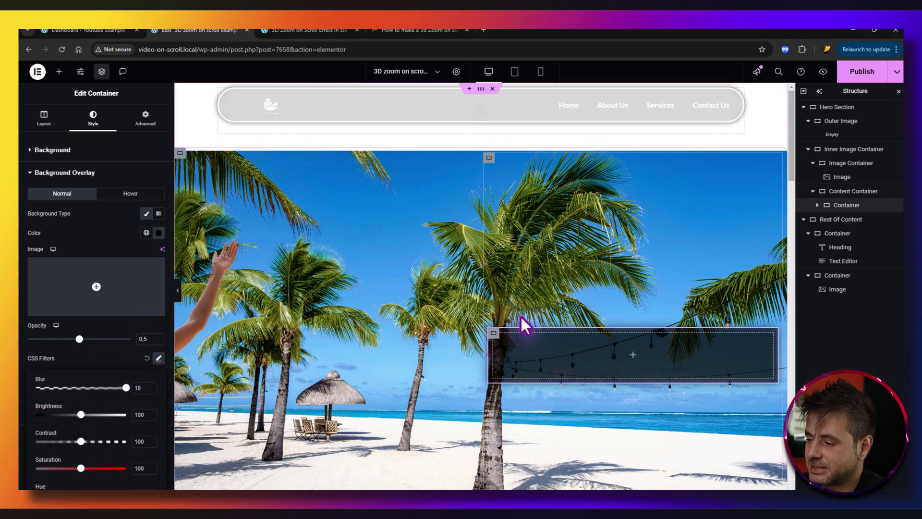
pyautogui.click(111, 362)
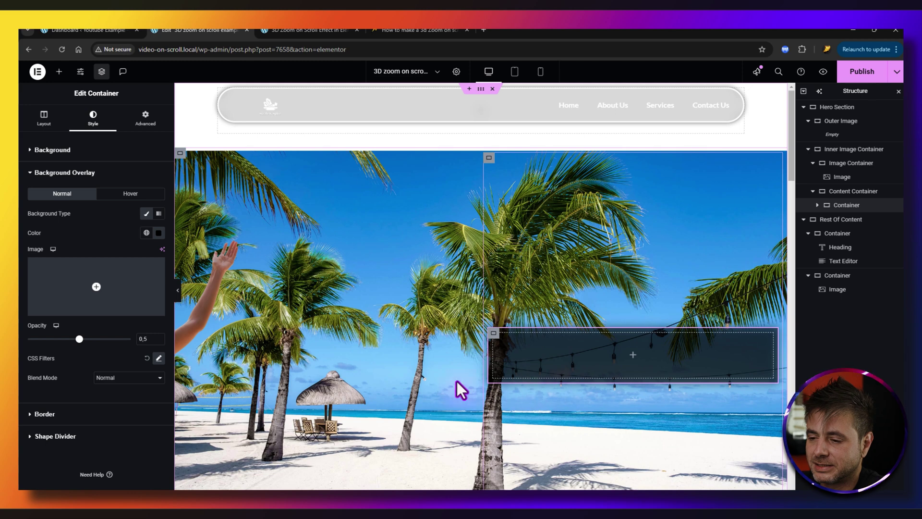
pyautogui.click(70, 414)
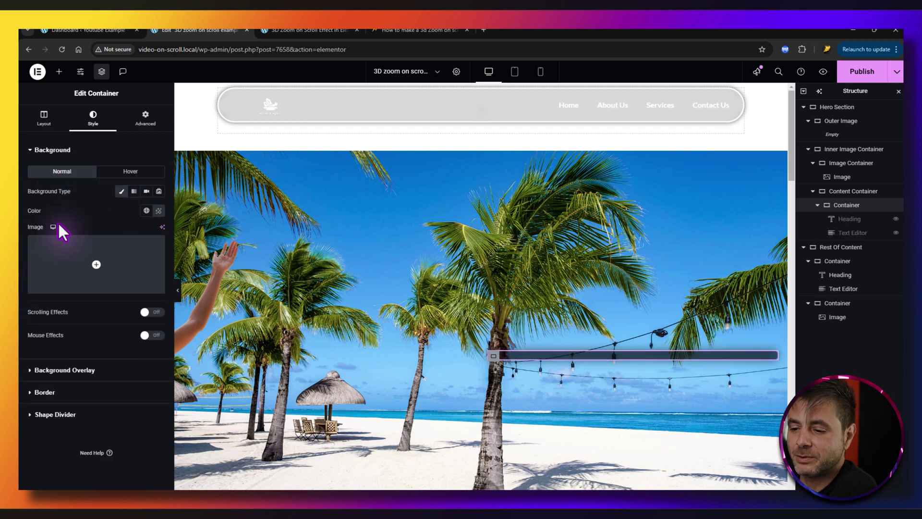
# Set the nested container's margin to 10 px and its padding to 50 px on all sides.
pyautogui.click(146, 116)
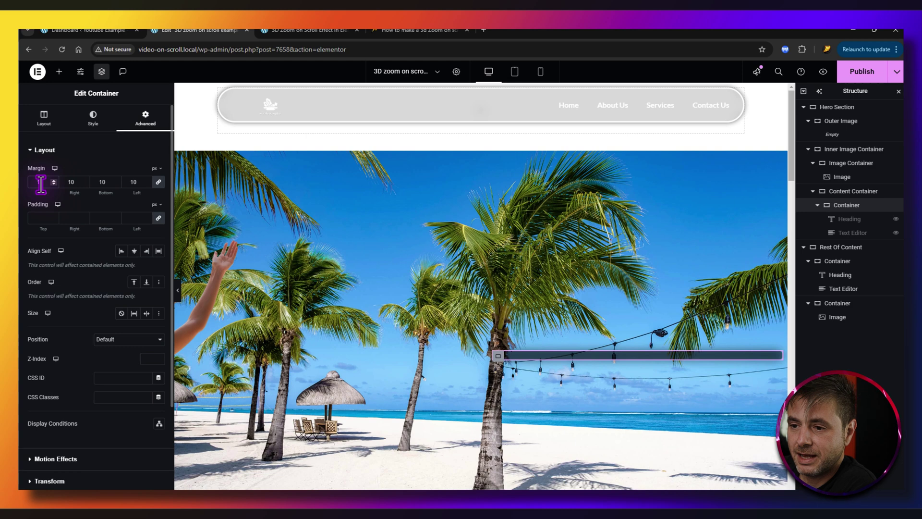
pyautogui.write('50')
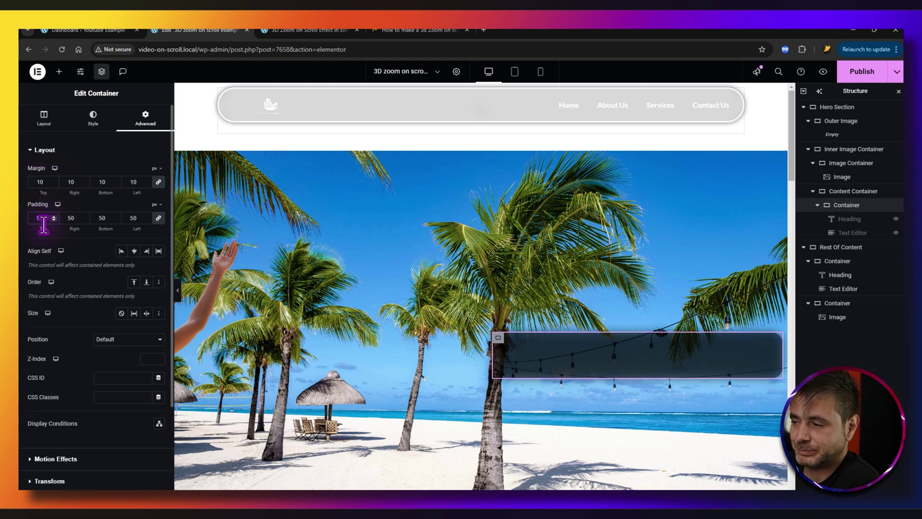
# Enable Scrolling Effects on the nested container, adding a Horizontal Scroll to the left with speed 10 and a viewport range of 0% to 50%.
pyautogui.scroll(-3, 63, 268)
pyautogui.click(56, 340)
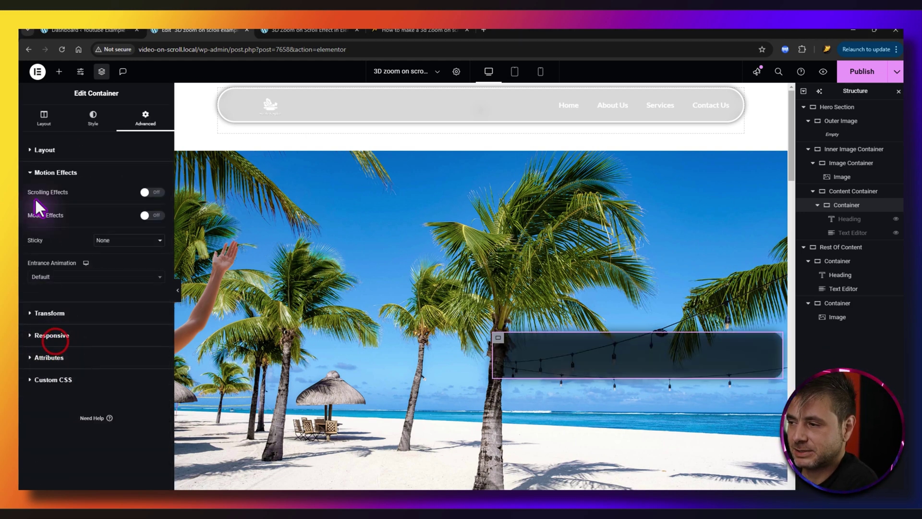
pyautogui.click(151, 192)
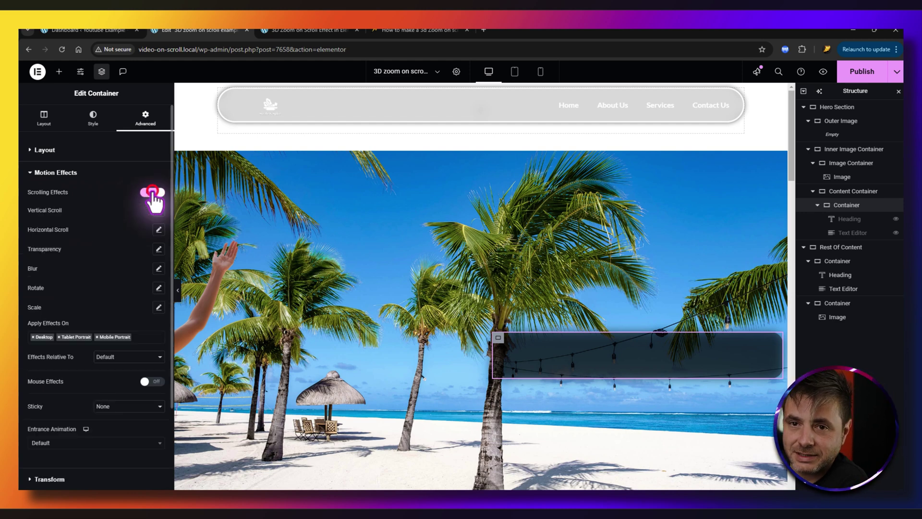
pyautogui.click(158, 230)
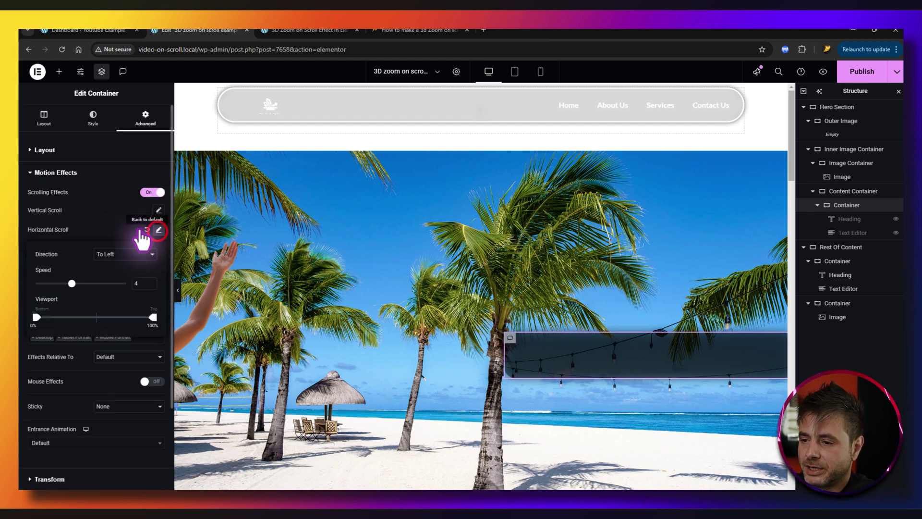
pyautogui.moveTo(67, 283); pyautogui.dragTo(126, 283)
pyautogui.moveTo(153, 318); pyautogui.dragTo(93, 318)
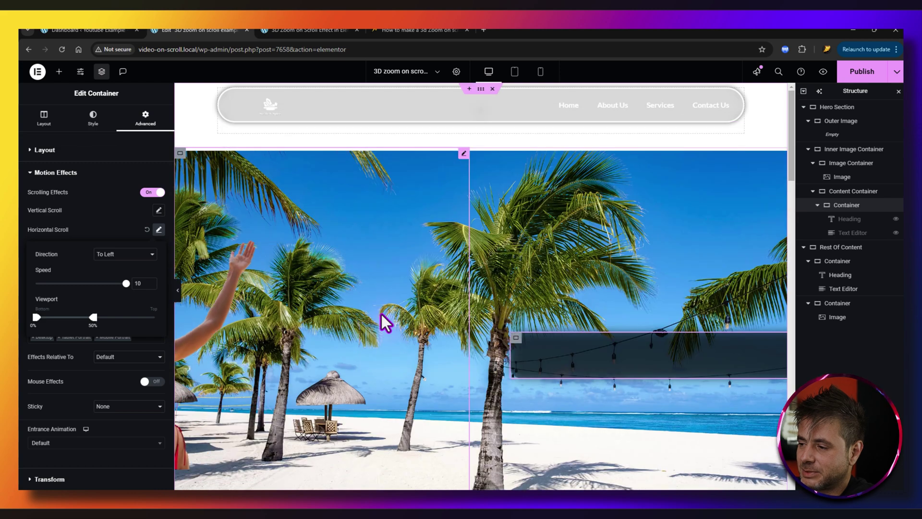
# Make the nested container's scrolling effects relative to the Entire Page.
pyautogui.click(56, 356)
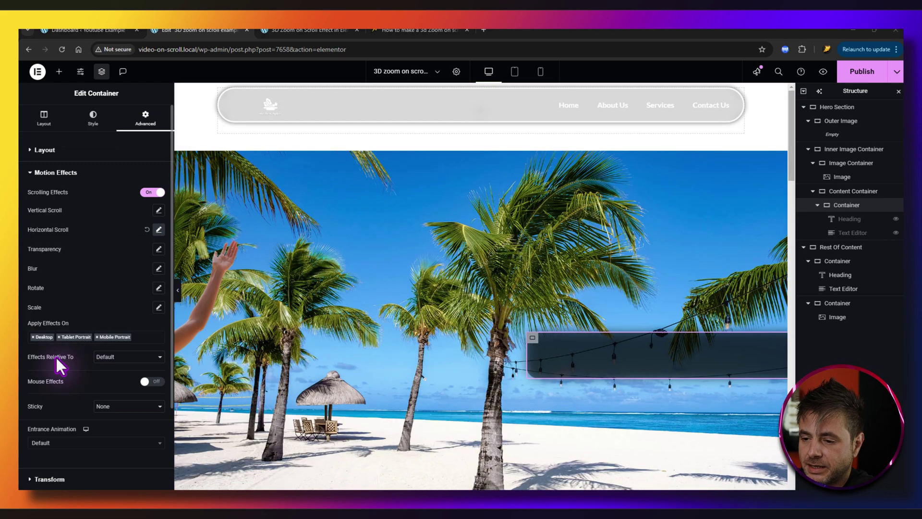
pyautogui.click(111, 356)
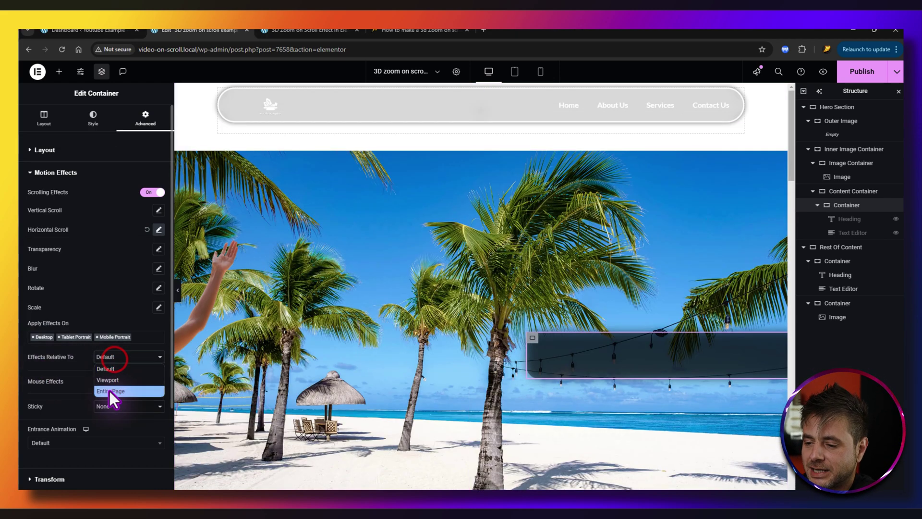
pyautogui.click(109, 390)
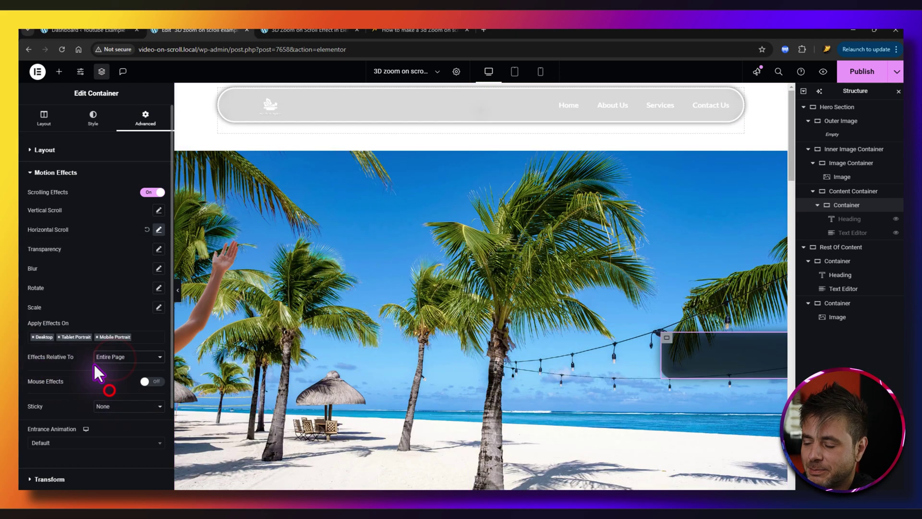
pyautogui.click(309, 214)
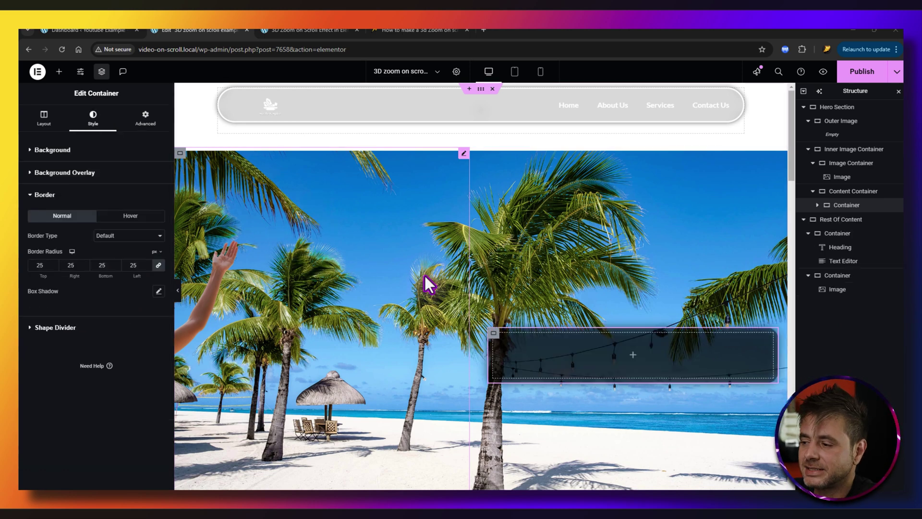
# Add a Heading widget to the dark nested container and place a Text Editor widget below it.
pyautogui.click(58, 72)
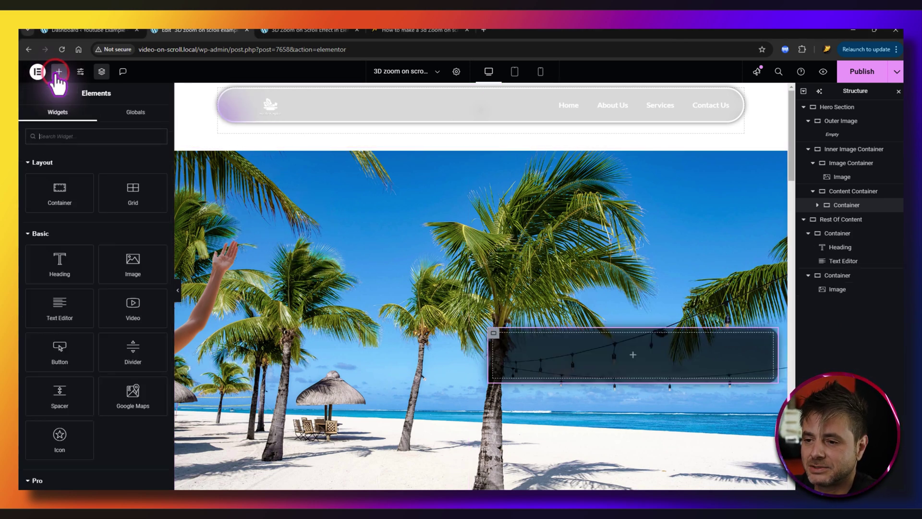
pyautogui.moveTo(60, 270); pyautogui.dragTo(613, 374)
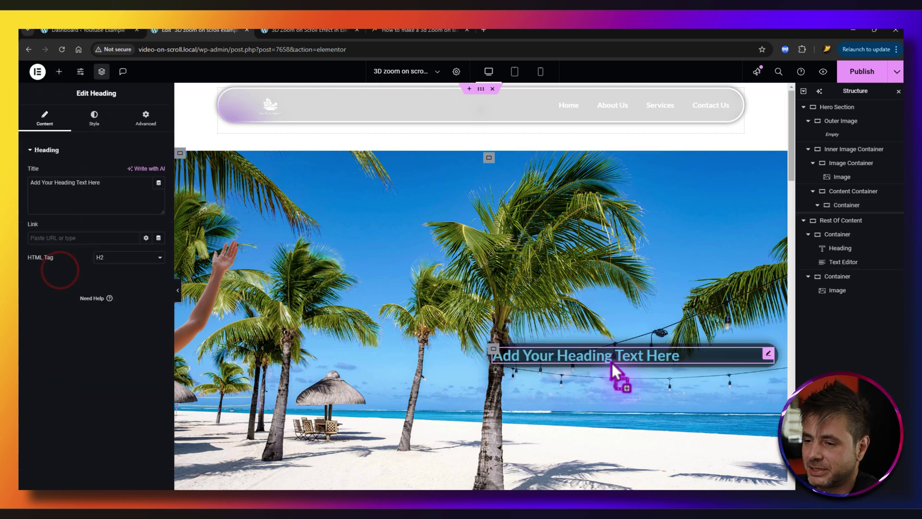
pyautogui.click(60, 72)
pyautogui.moveTo(56, 303); pyautogui.dragTo(537, 360)
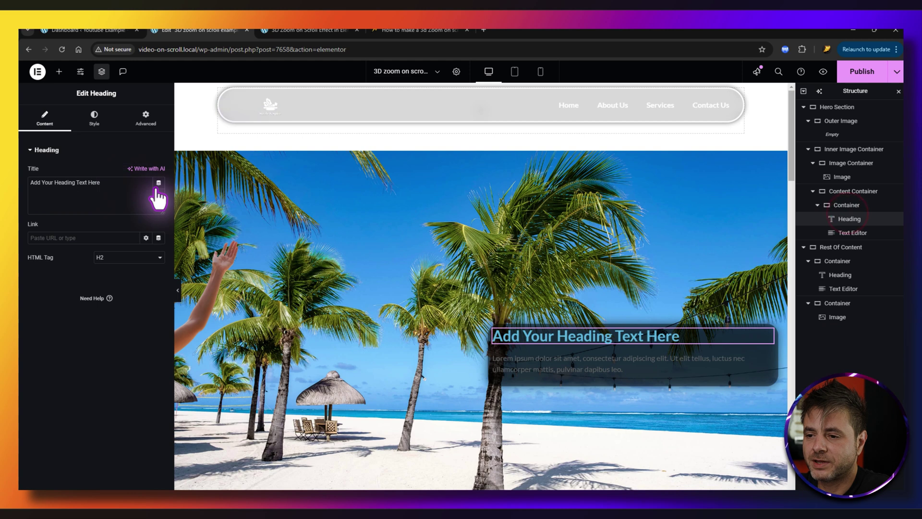
# Change the new heading's title to "Dream Holiday" and set its HTML tag to H1.
pyautogui.hotkey('ctrl', 'a')
pyautogui.write('Dream Holiday')
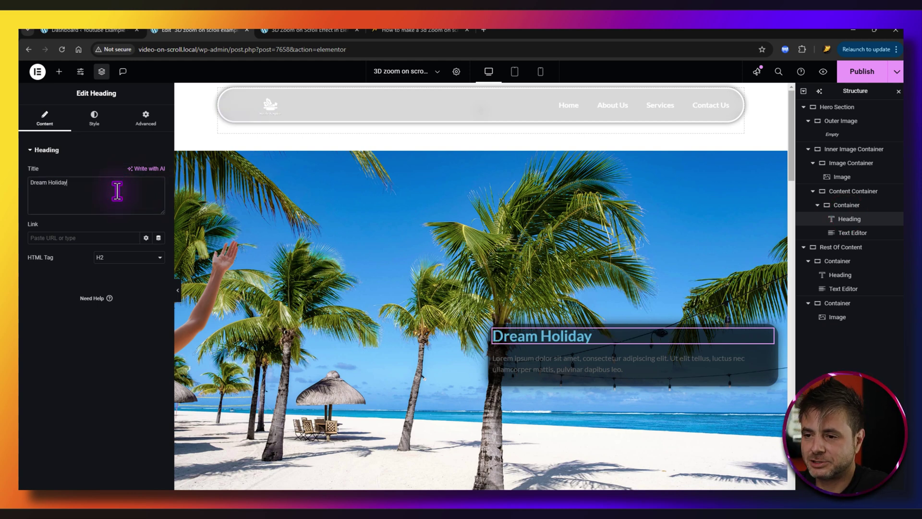
pyautogui.click(123, 257)
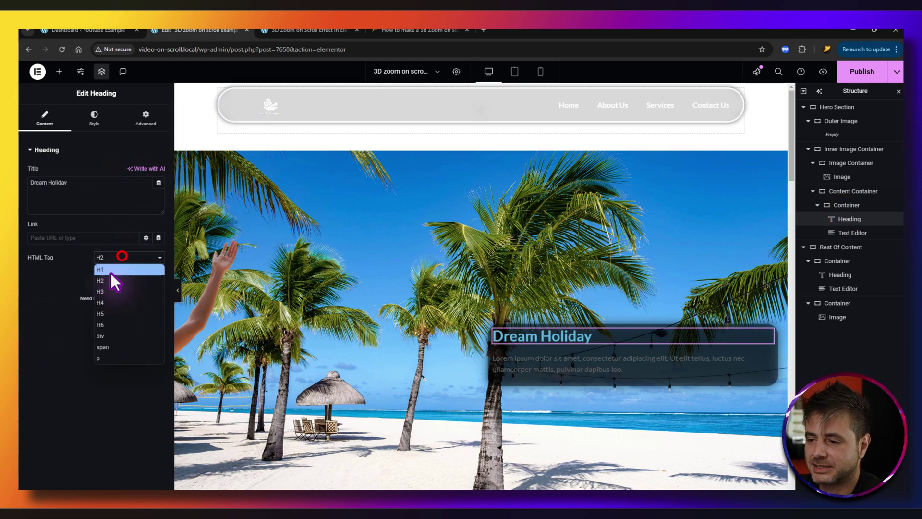
pyautogui.click(108, 269)
# Set the Dream Holiday heading's text color to white.
pyautogui.click(94, 118)
pyautogui.click(158, 191)
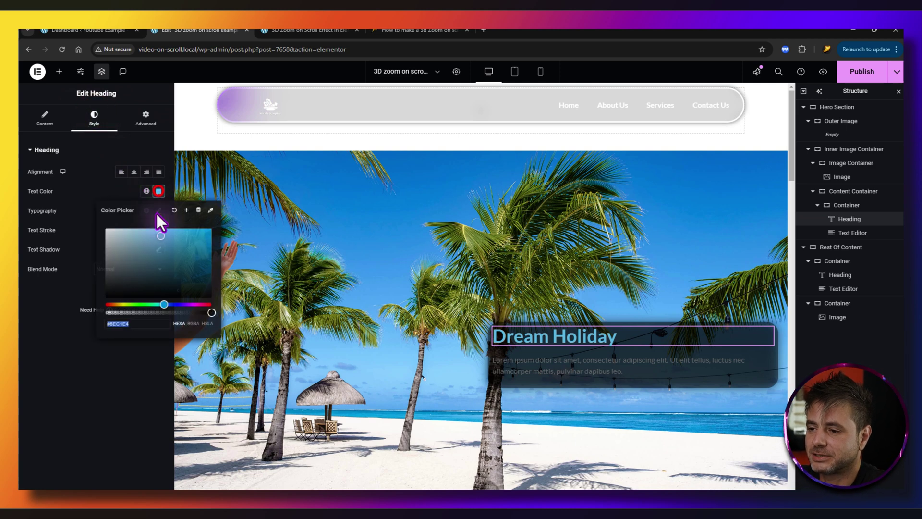
pyautogui.click(69, 185)
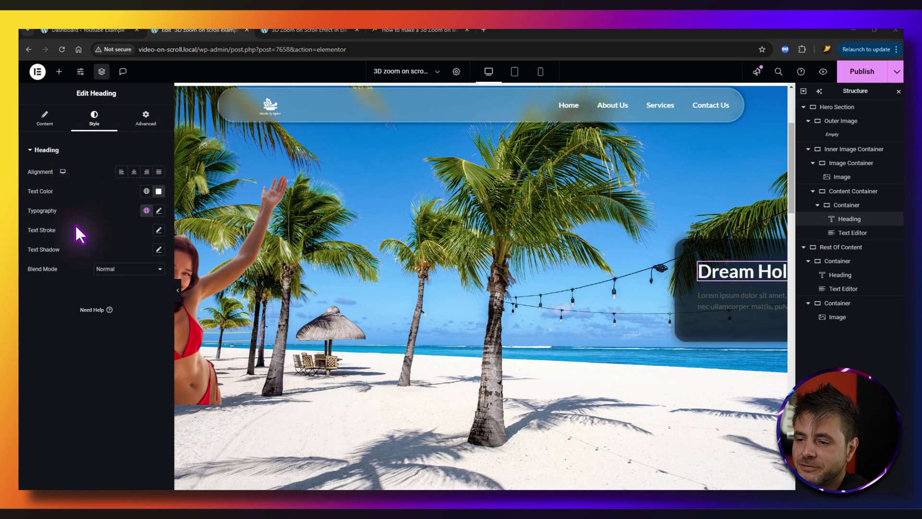
# Set the heading's typography size to 110 px and its text transform to uppercase.
pyautogui.click(158, 210)
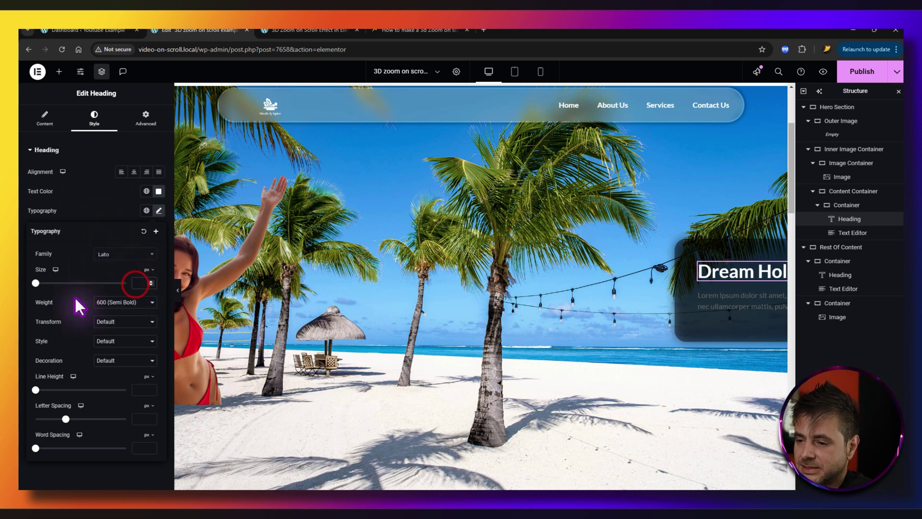
pyautogui.write('110')
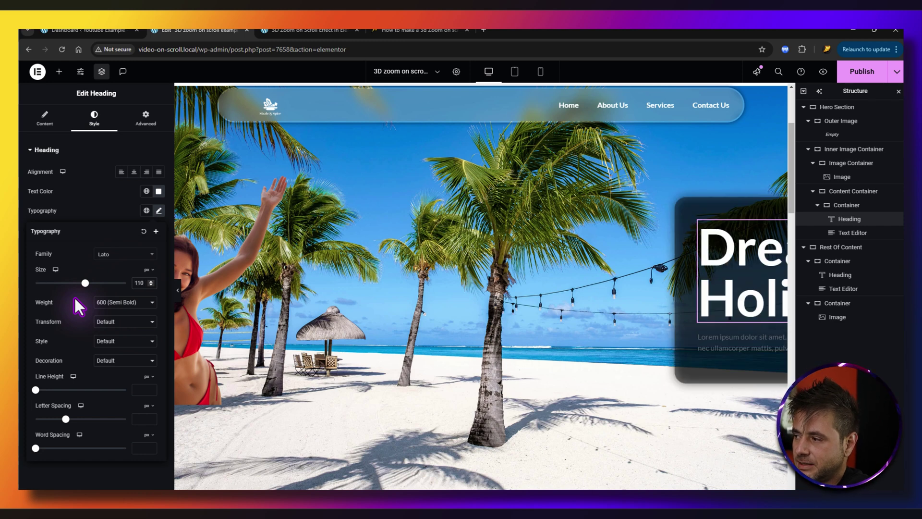
pyautogui.click(107, 321)
pyautogui.click(109, 344)
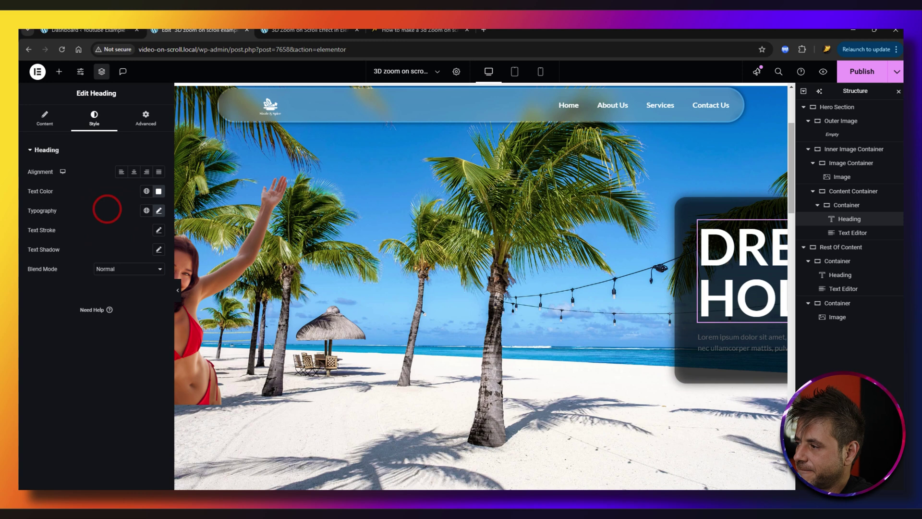
# Add a text shadow to the heading in yellow, rgba(248, 255, 0, 0.75).
pyautogui.click(158, 254)
pyautogui.click(151, 274)
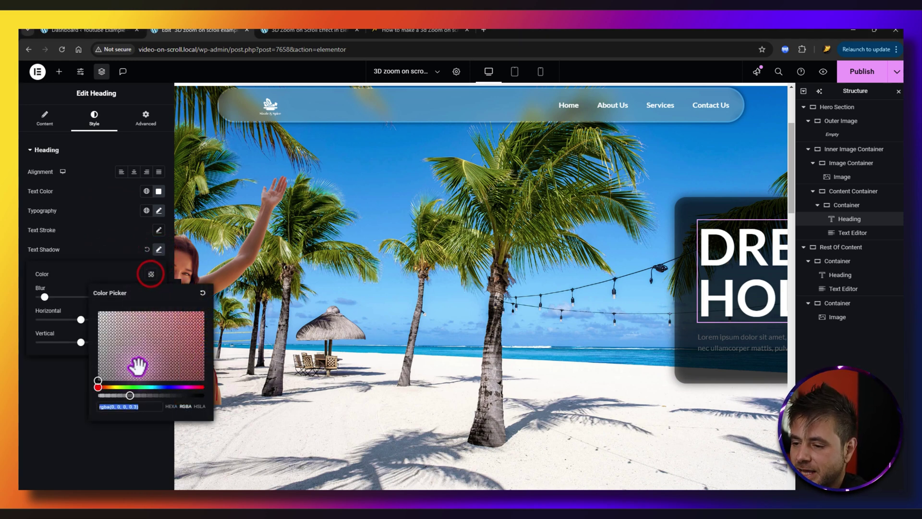
pyautogui.moveTo(130, 394); pyautogui.dragTo(204, 395)
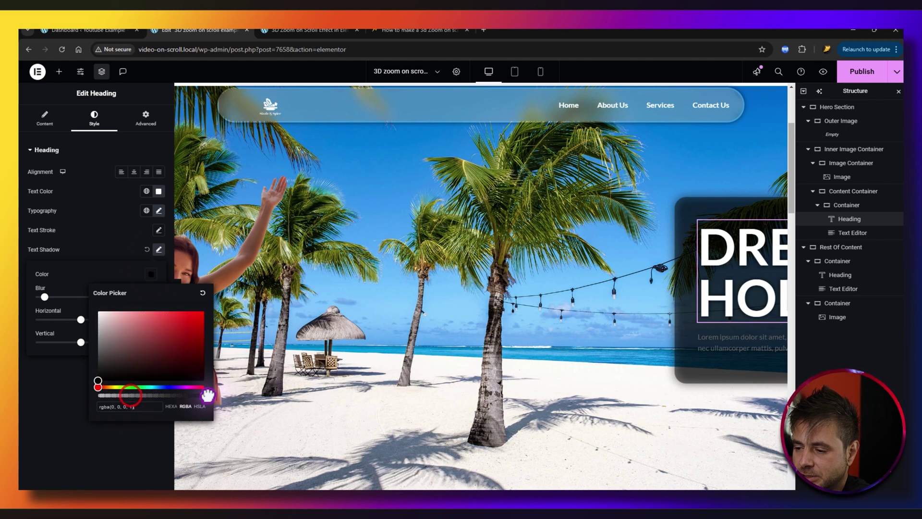
pyautogui.click(117, 387)
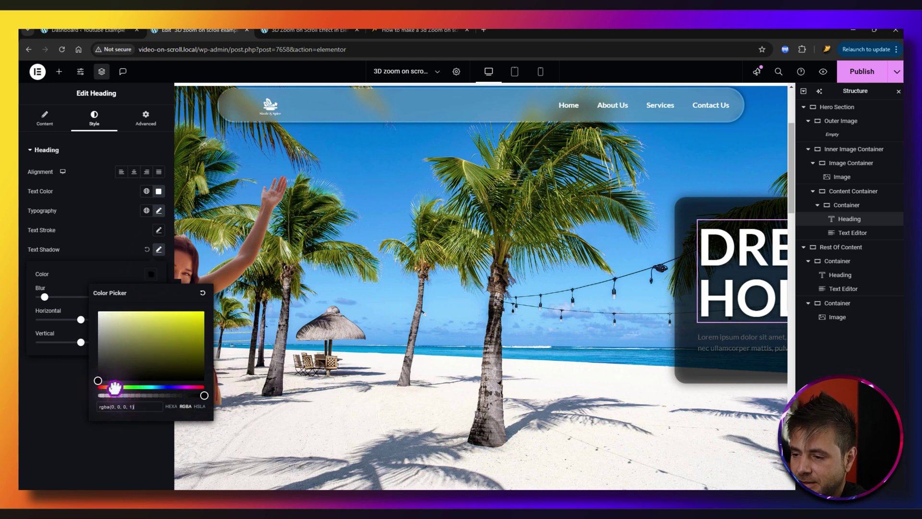
pyautogui.moveTo(168, 346); pyautogui.dragTo(206, 297)
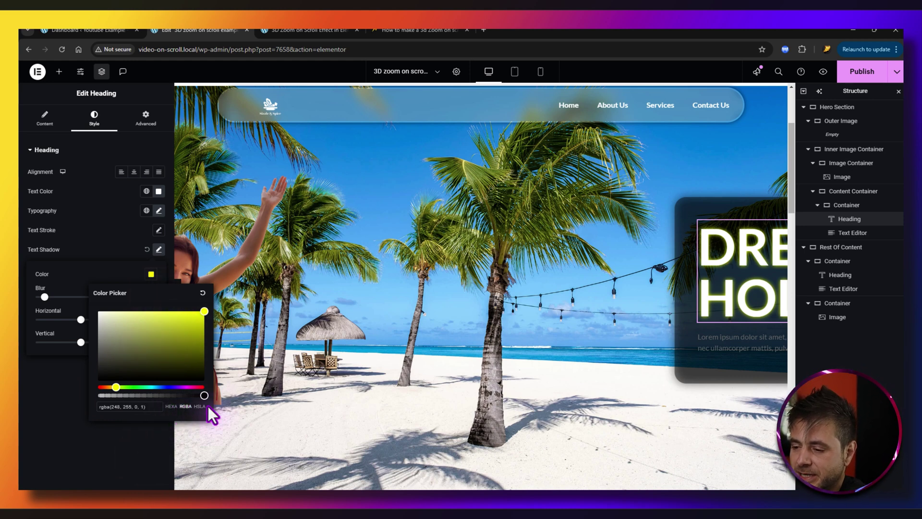
pyautogui.moveTo(201, 395); pyautogui.dragTo(192, 393)
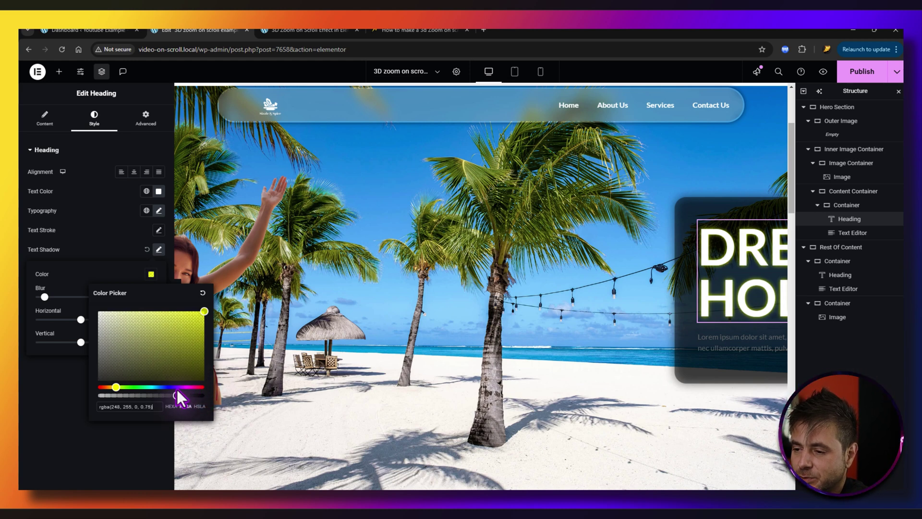
pyautogui.click(110, 272)
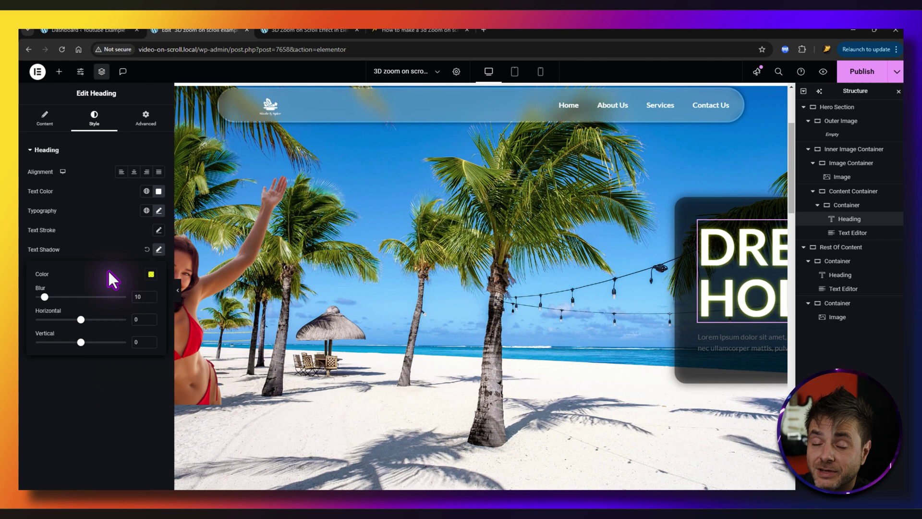
# Raise the heading's text shadow blur to 15 and slightly reduce the shadow color's opacity.
pyautogui.click(138, 296)
pyautogui.scroll(5, 138, 297)
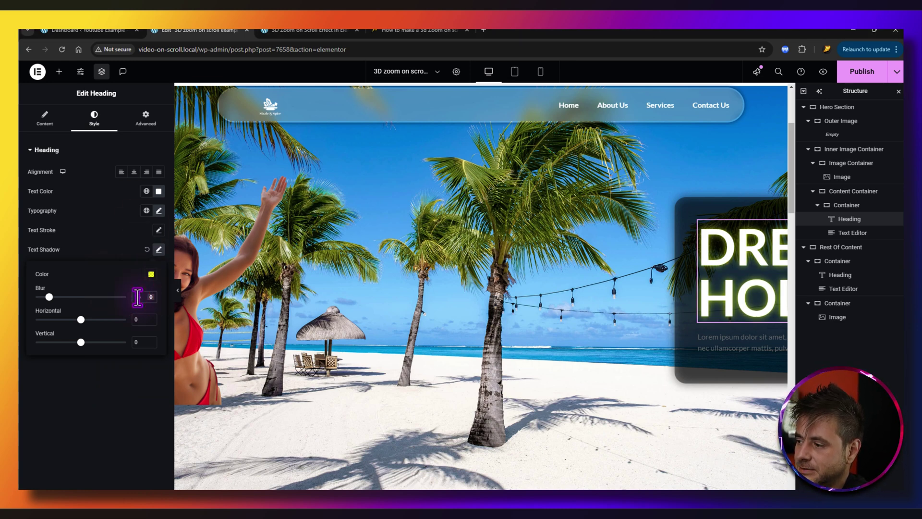
pyautogui.scroll(-5, 647, 319)
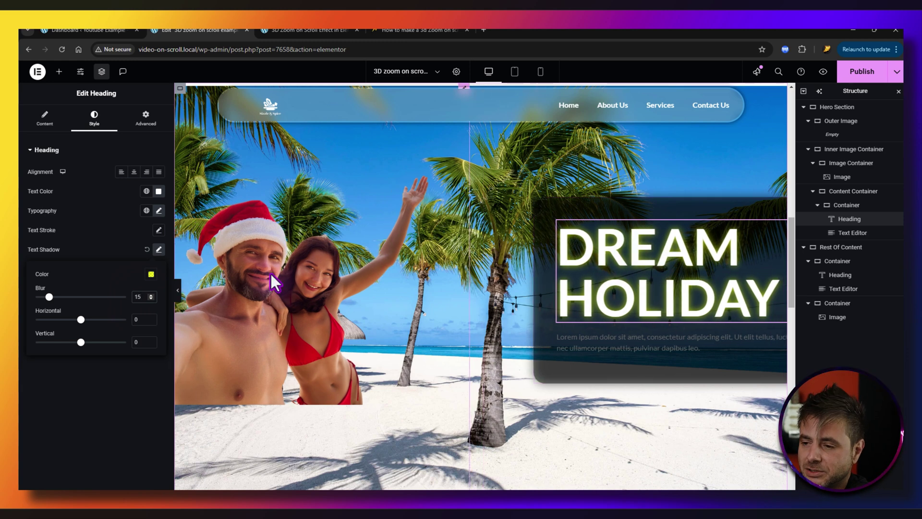
pyautogui.click(152, 273)
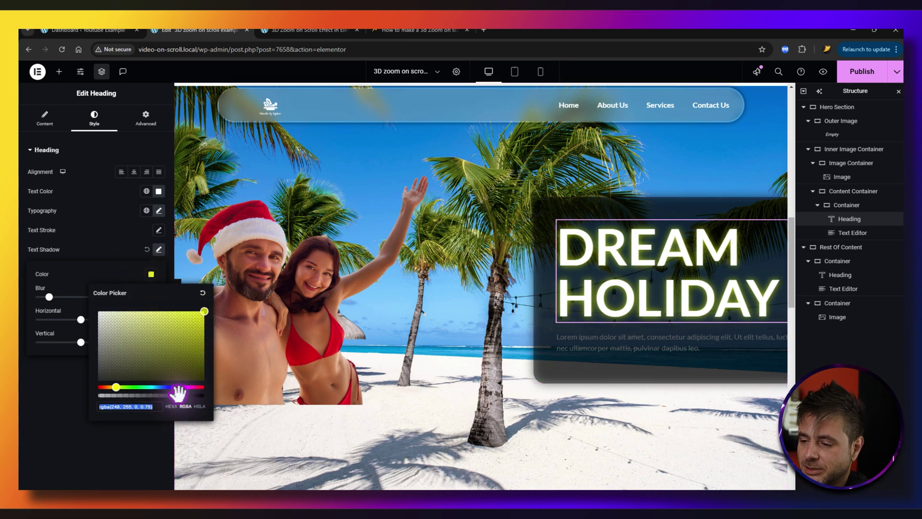
pyautogui.click(116, 271)
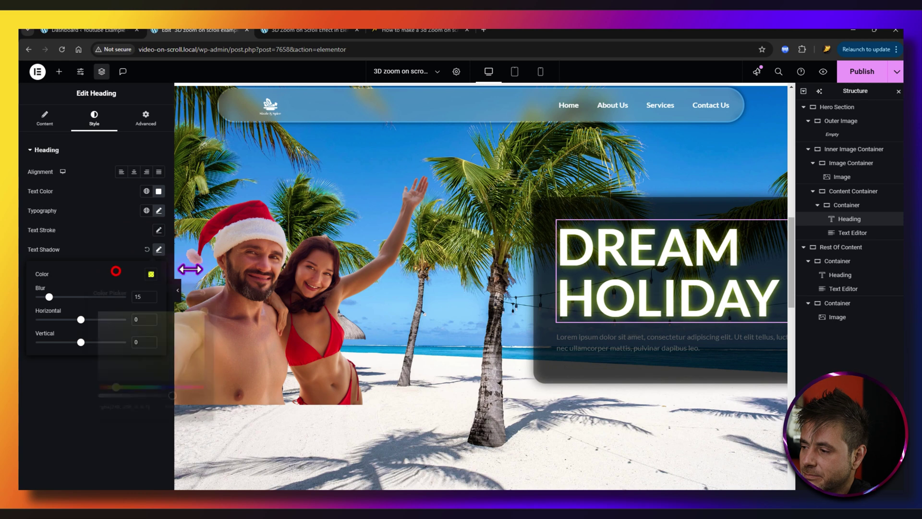
pyautogui.click(119, 237)
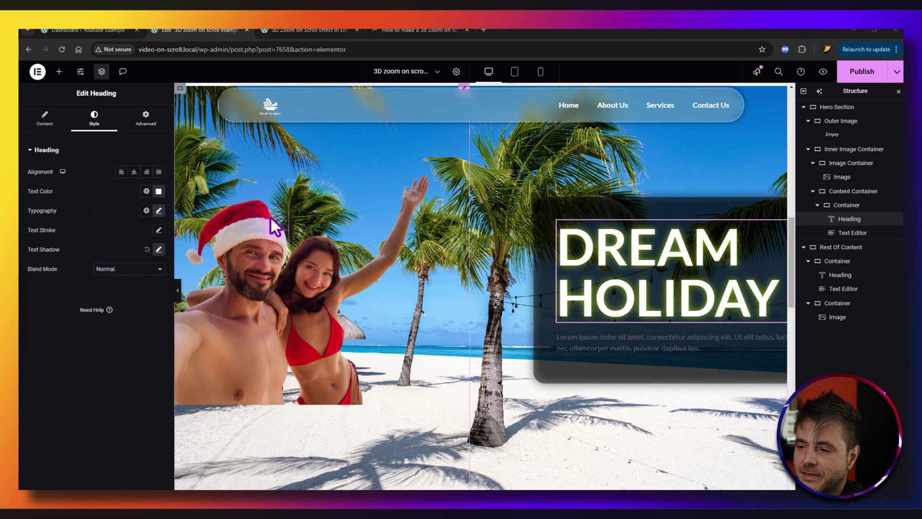
# Set the text color of the Text Editor paragraph below the heading to white.
pyautogui.click(665, 358)
pyautogui.click(96, 119)
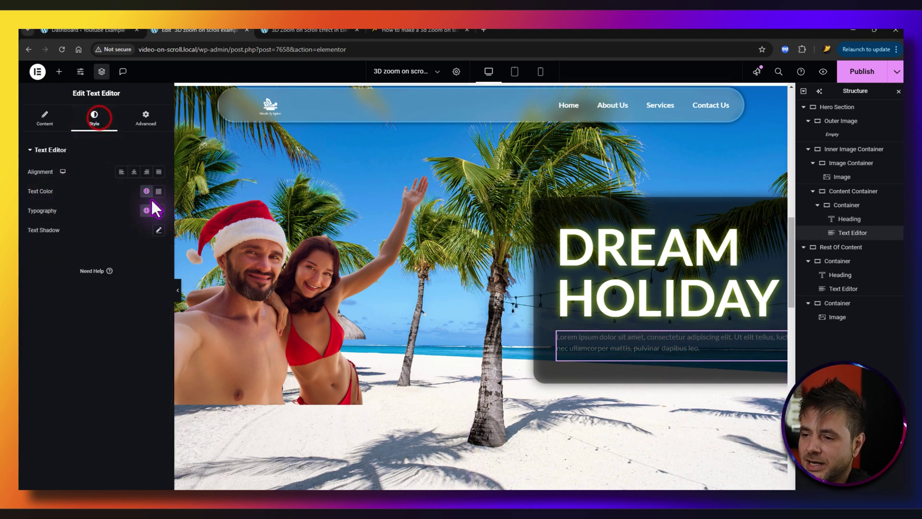
pyautogui.click(159, 191)
pyautogui.moveTo(144, 264); pyautogui.dragTo(72, 216)
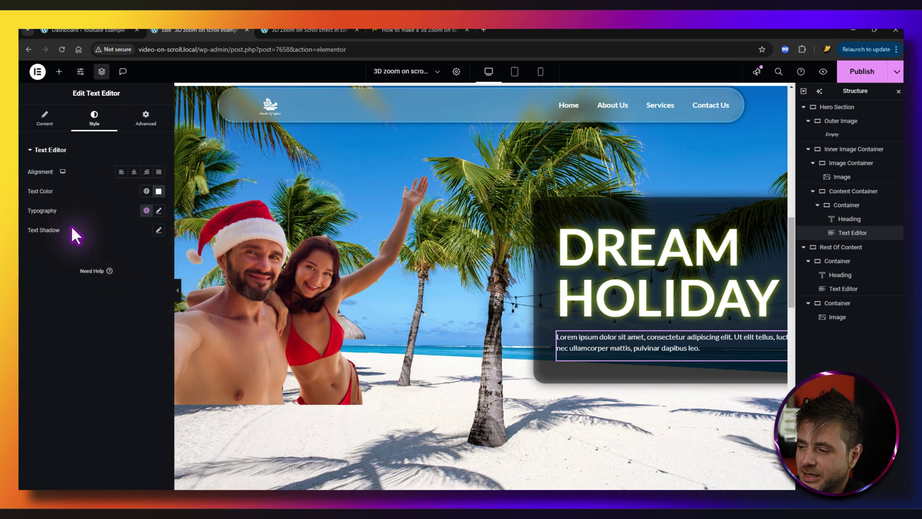
pyautogui.click(159, 211)
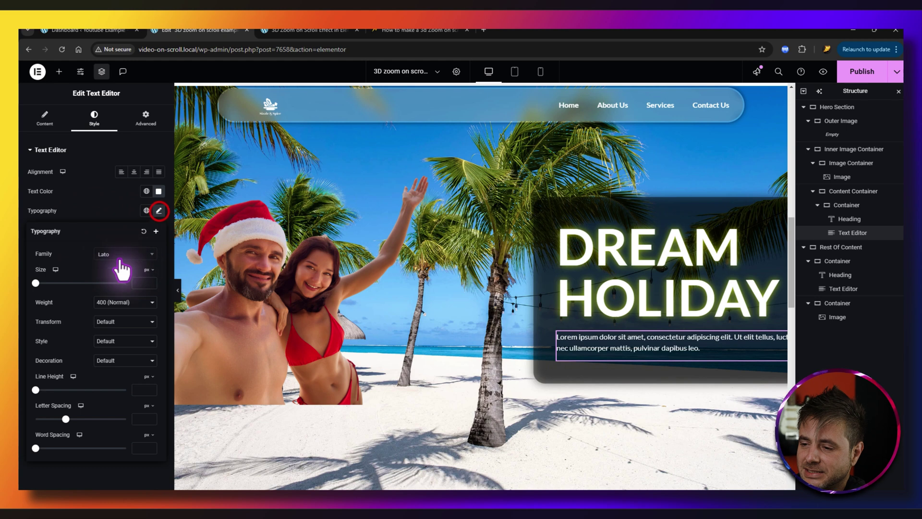
pyautogui.click(93, 195)
pyautogui.click(641, 382)
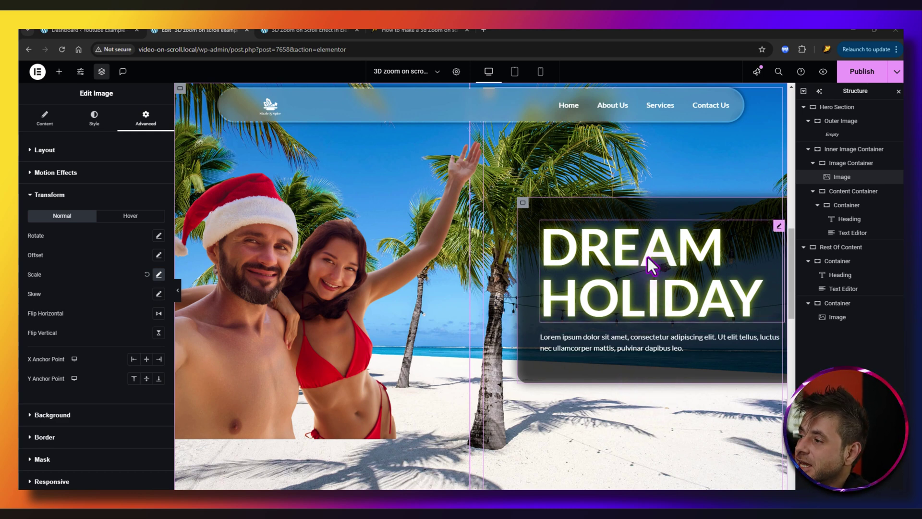
# Set the Outer Image container's content width to Full Width.
pyautogui.click(841, 121)
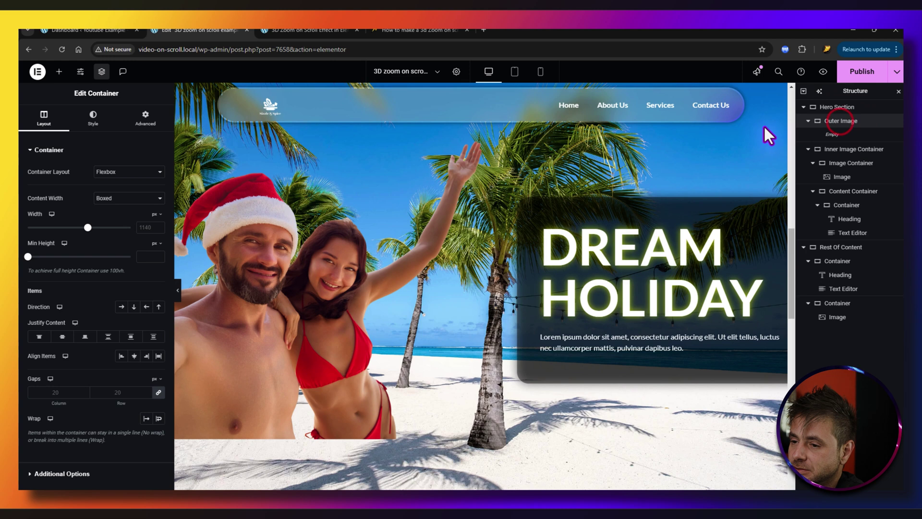
pyautogui.click(115, 198)
pyautogui.click(105, 219)
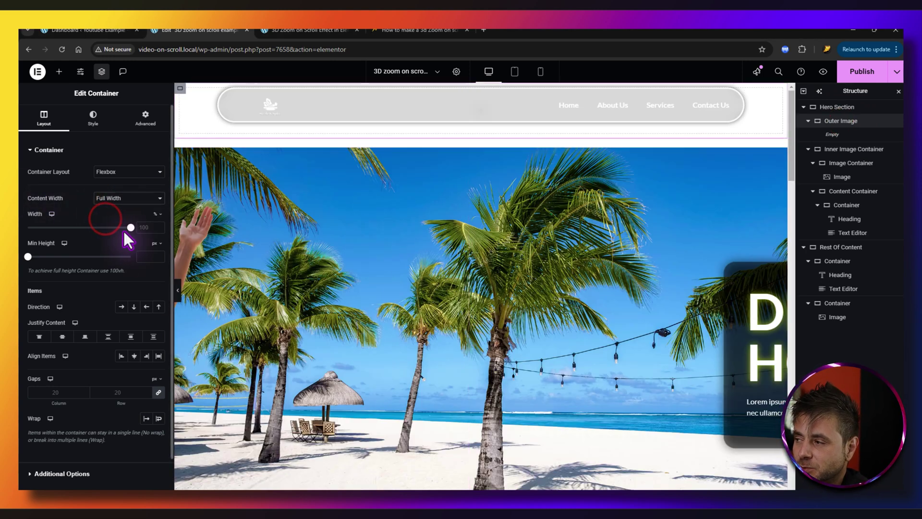
# Set the Outer Image container's minimum height to 100 vh and center its content with Justify Content.
pyautogui.click(155, 243)
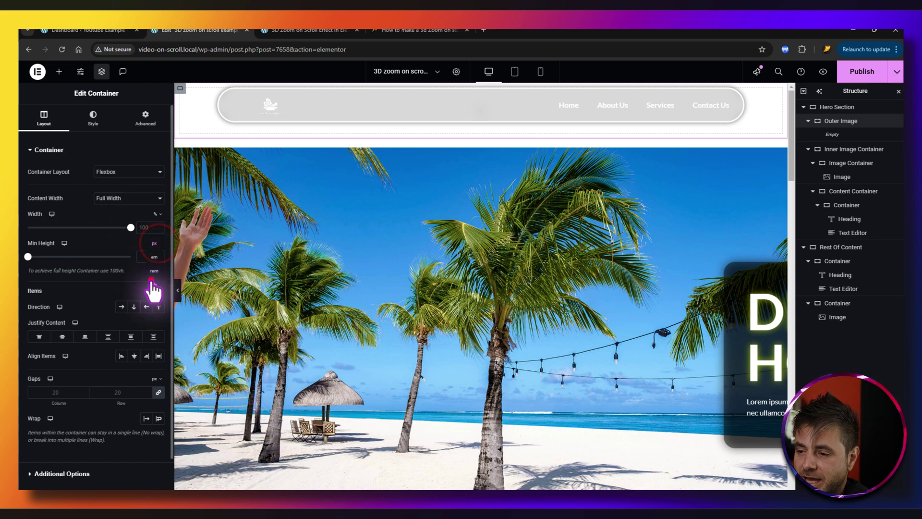
pyautogui.click(152, 284)
pyautogui.click(145, 257)
pyautogui.write('100')
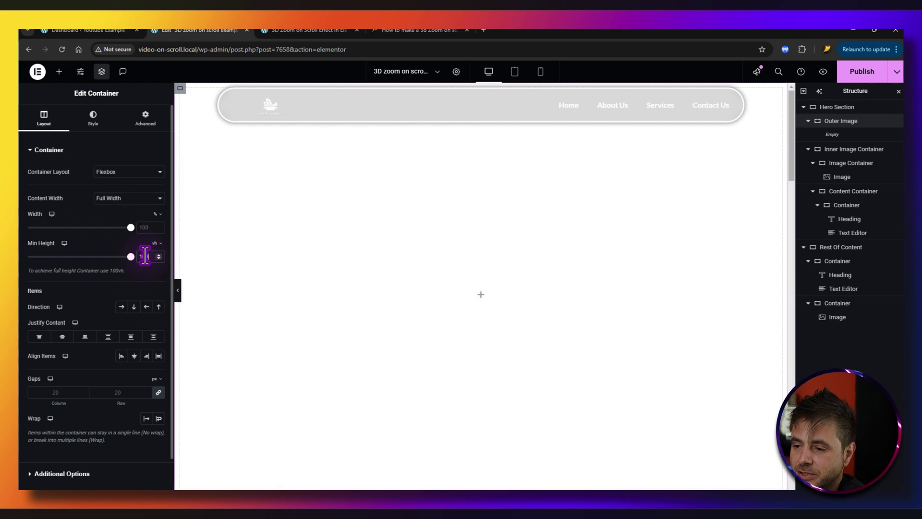
pyautogui.click(62, 336)
# Give the Outer Image container a classic background using the media library picture of the woman in the round wicker nest.
pyautogui.click(93, 118)
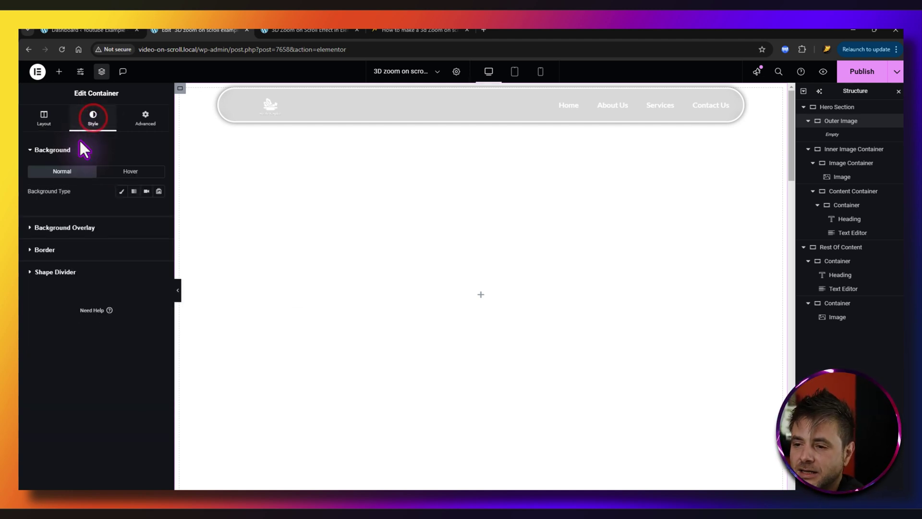
pyautogui.click(121, 191)
pyautogui.click(81, 257)
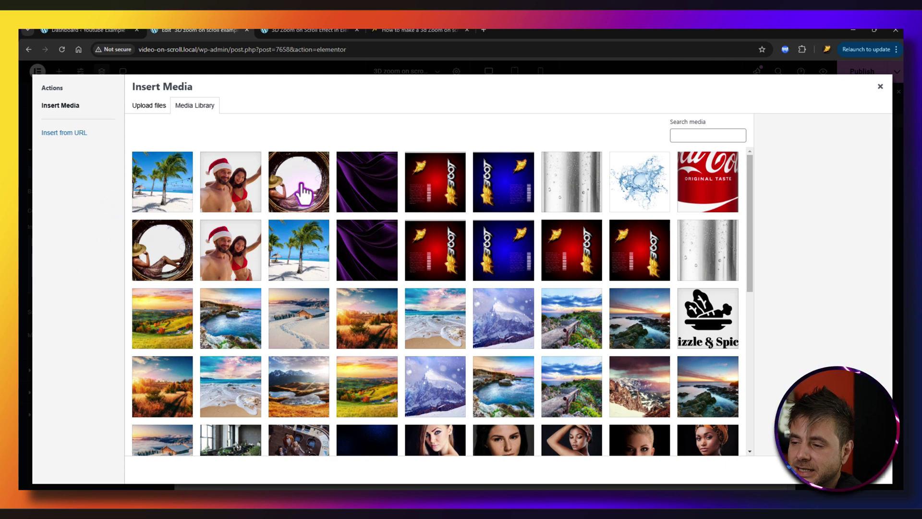
pyautogui.click(301, 189)
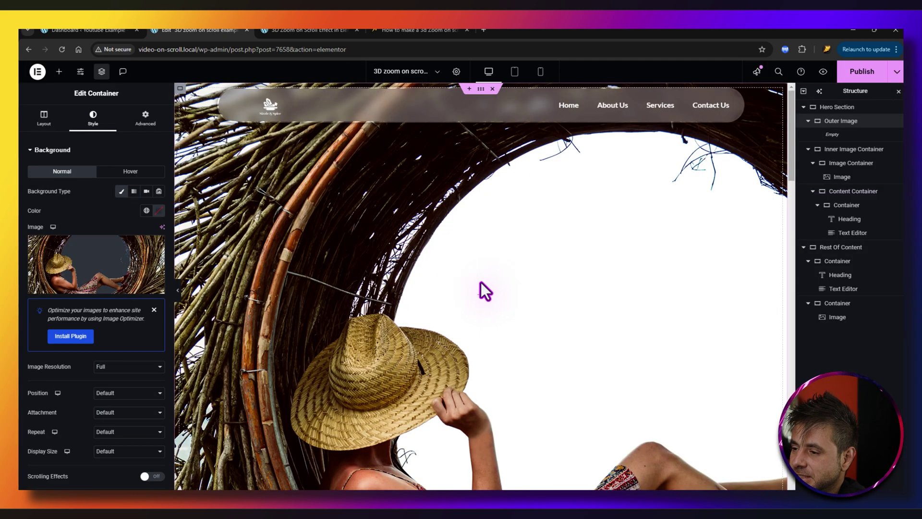
# Set the background image's position to Center Center, repeat to No-repeat and display size to Cover.
pyautogui.scroll(-1, 96, 379)
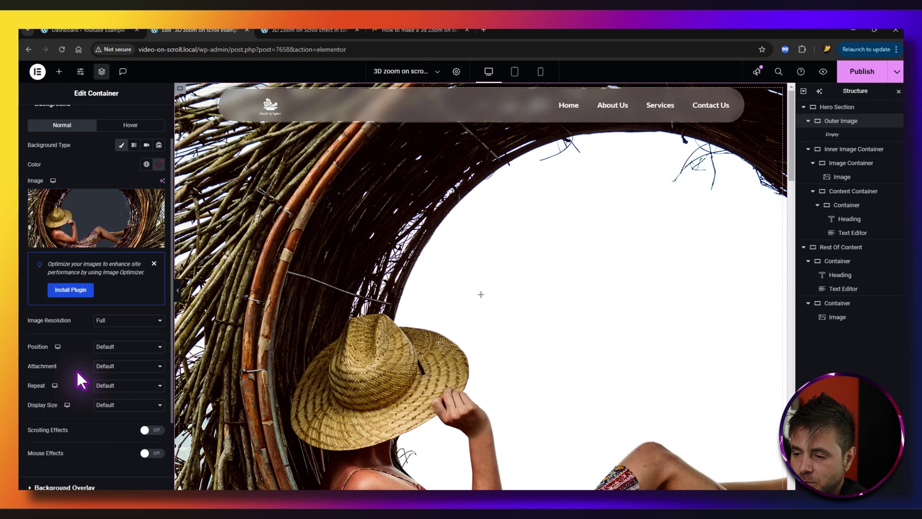
pyautogui.click(116, 369)
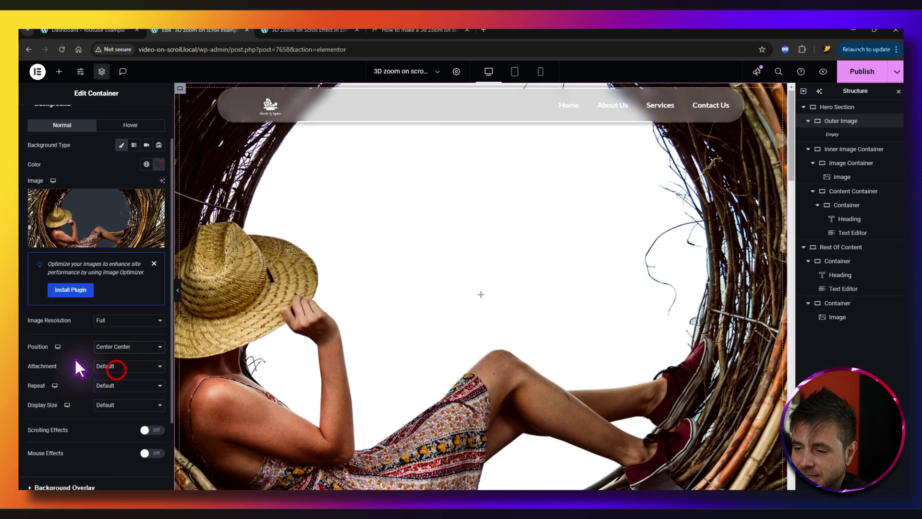
pyautogui.click(113, 387)
pyautogui.click(108, 409)
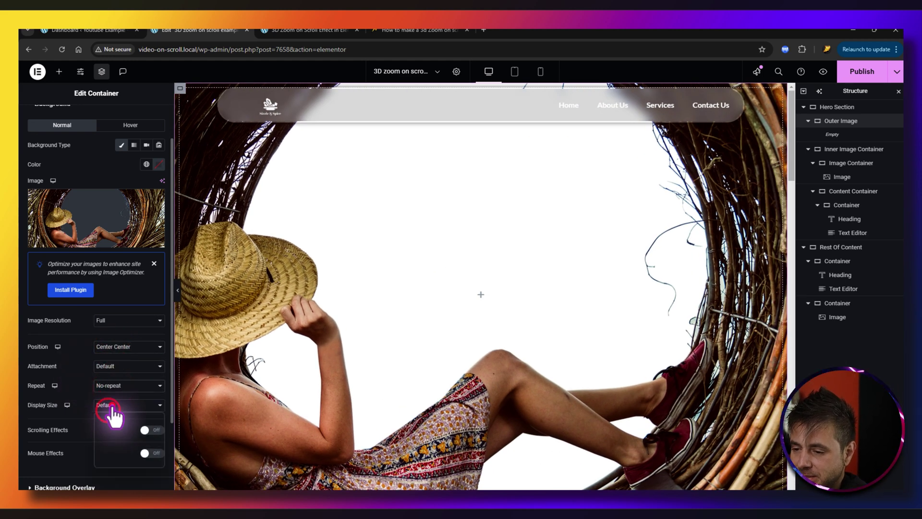
pyautogui.click(112, 405)
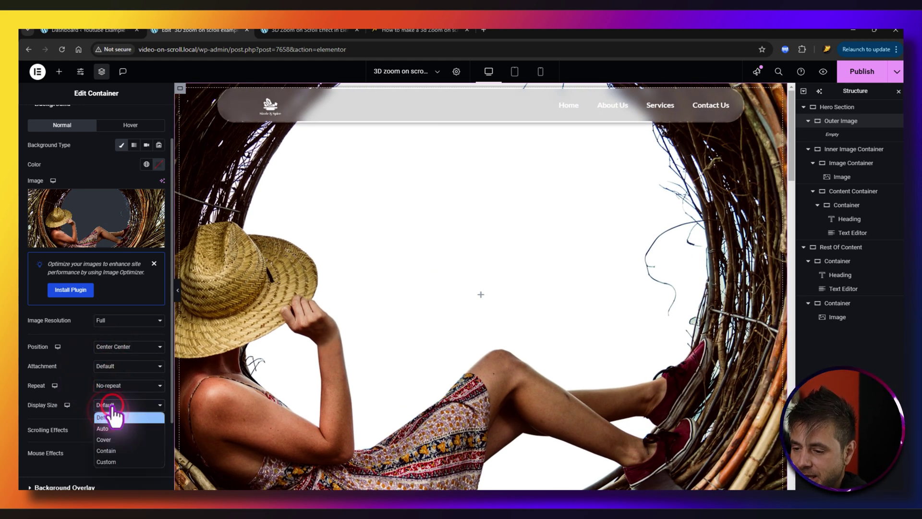
pyautogui.click(108, 438)
pyautogui.scroll(1, 87, 306)
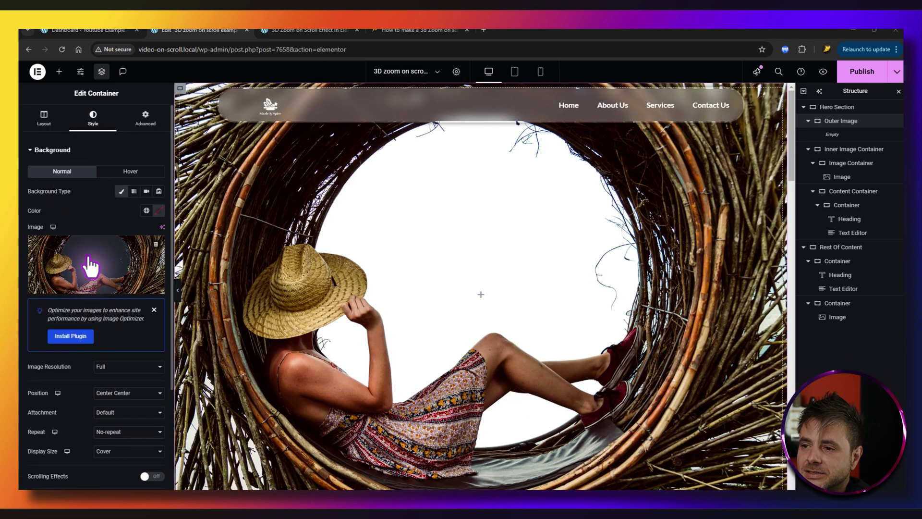
# Set the Outer Image container's position to Fixed and its z-index to 2.
pyautogui.click(147, 118)
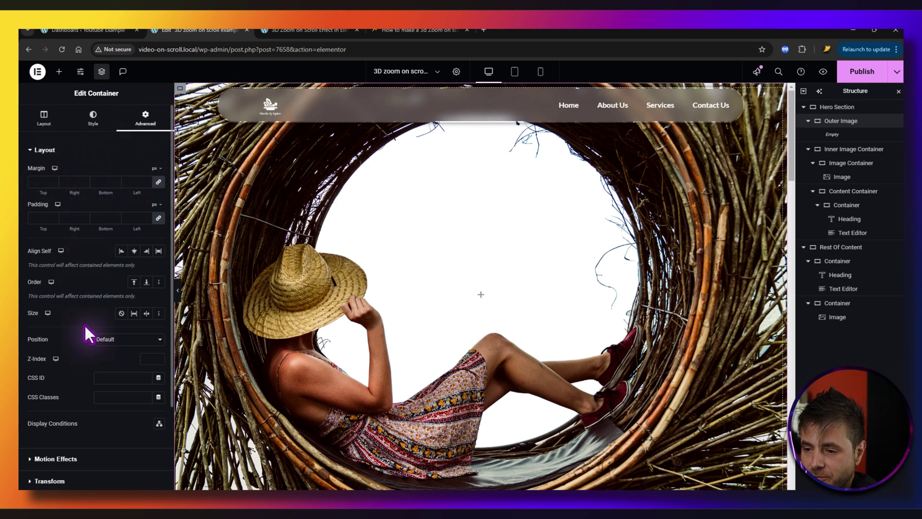
pyautogui.click(113, 342)
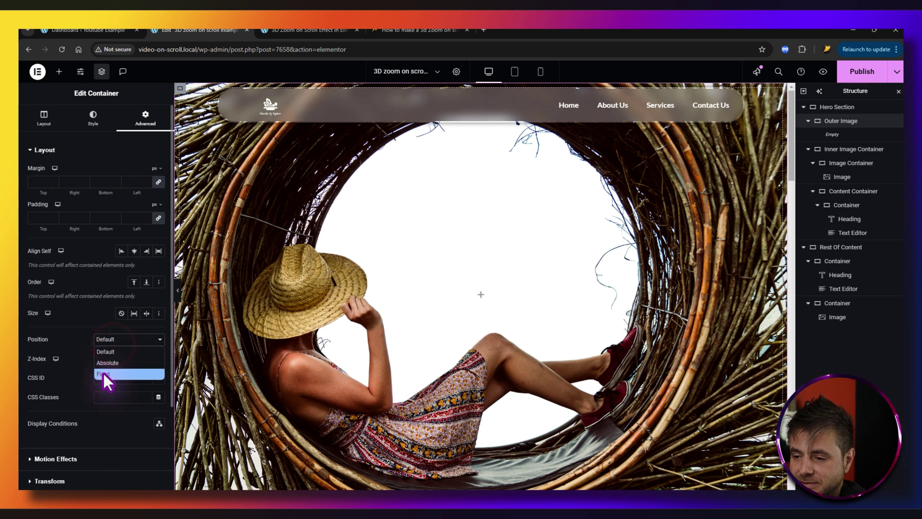
pyautogui.click(103, 372)
pyautogui.scroll(-3, 160, 312)
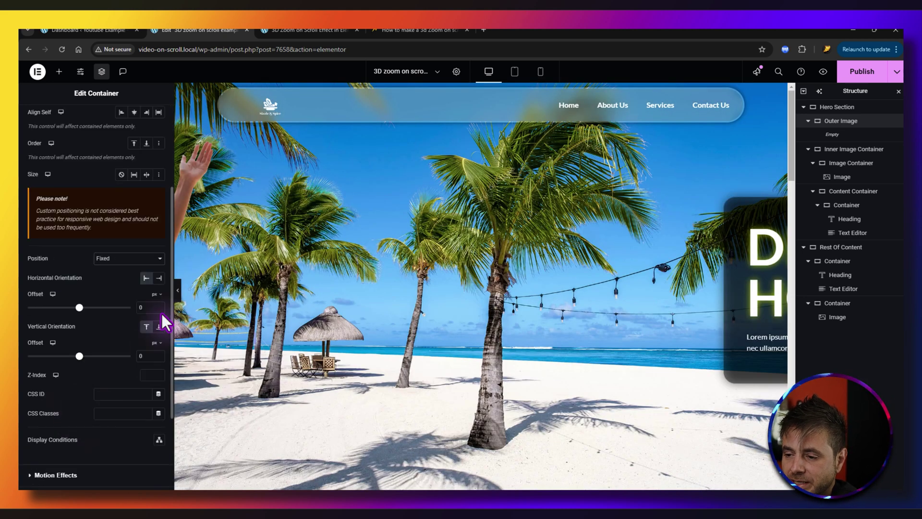
pyautogui.click(149, 372)
pyautogui.write('2')
pyautogui.scroll(-2, 87, 354)
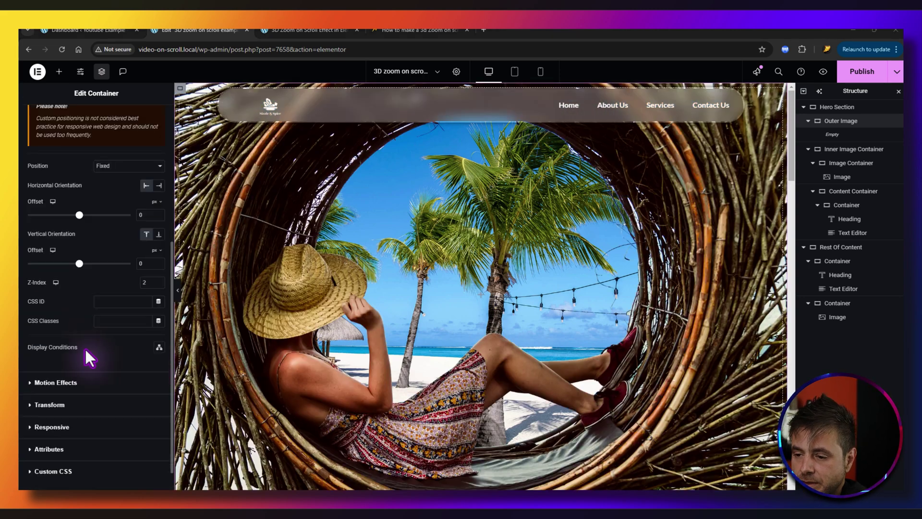
# Enable scrolling effects on the Outer Image container with a Scale Up effect at speed 120 and a viewport range of 0% to 100%.
pyautogui.click(55, 386)
pyautogui.click(155, 192)
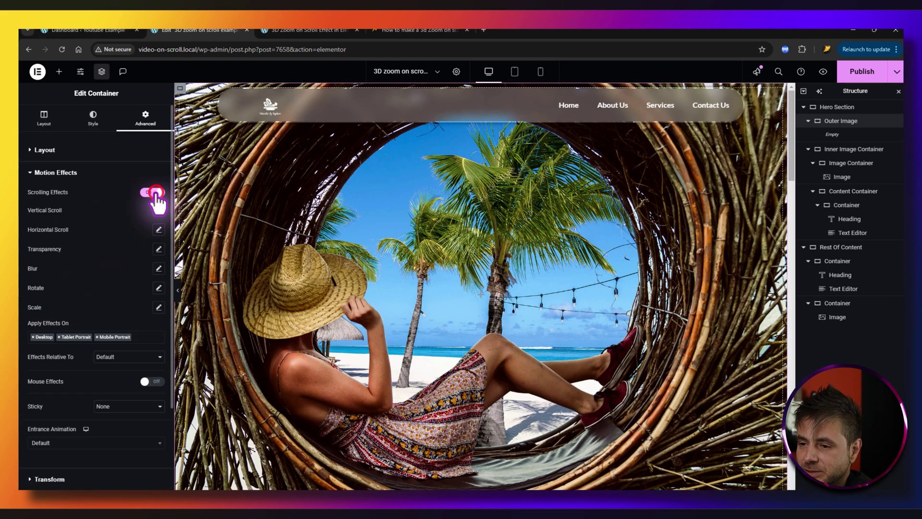
pyautogui.click(157, 307)
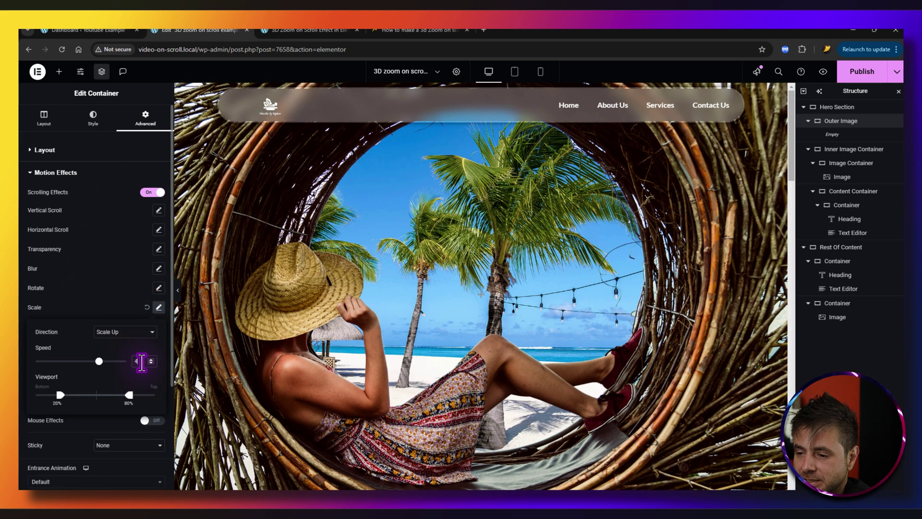
pyautogui.doubleClick(141, 362)
pyautogui.write('120')
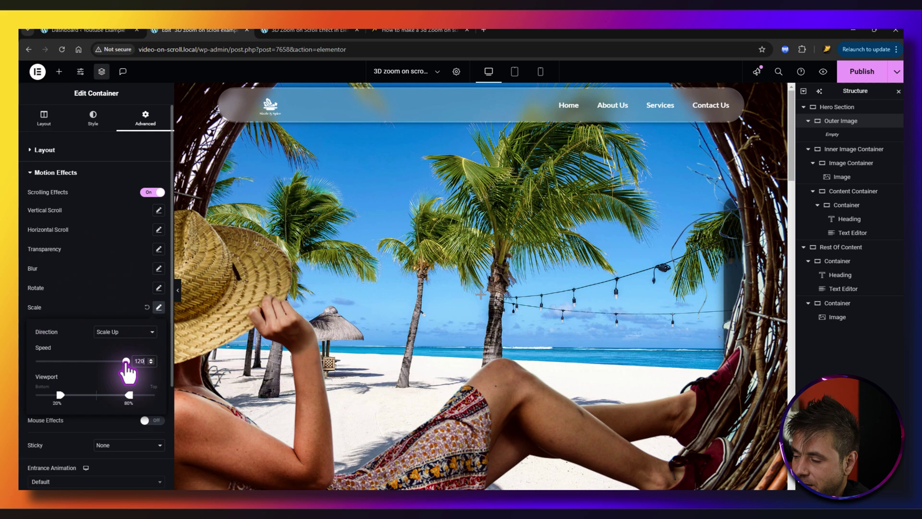
pyautogui.moveTo(62, 395); pyautogui.dragTo(36, 396)
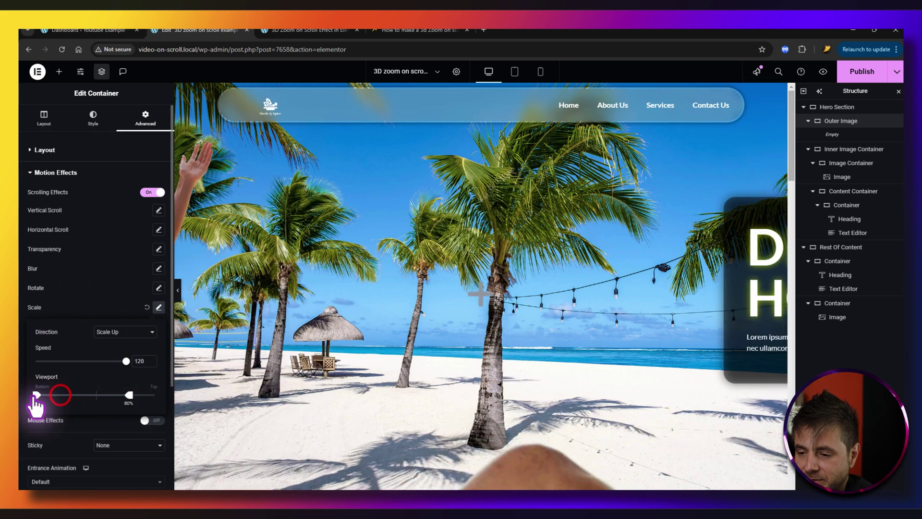
pyautogui.moveTo(127, 395); pyautogui.dragTo(154, 395)
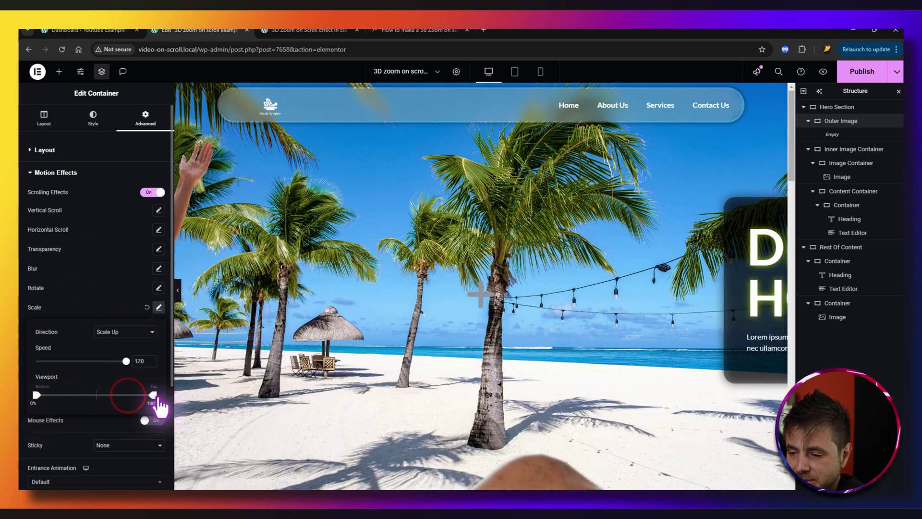
# Make the Outer Image container's scrolling effects relative to the Entire Page.
pyautogui.click(128, 291)
pyautogui.click(106, 396)
pyautogui.click(106, 430)
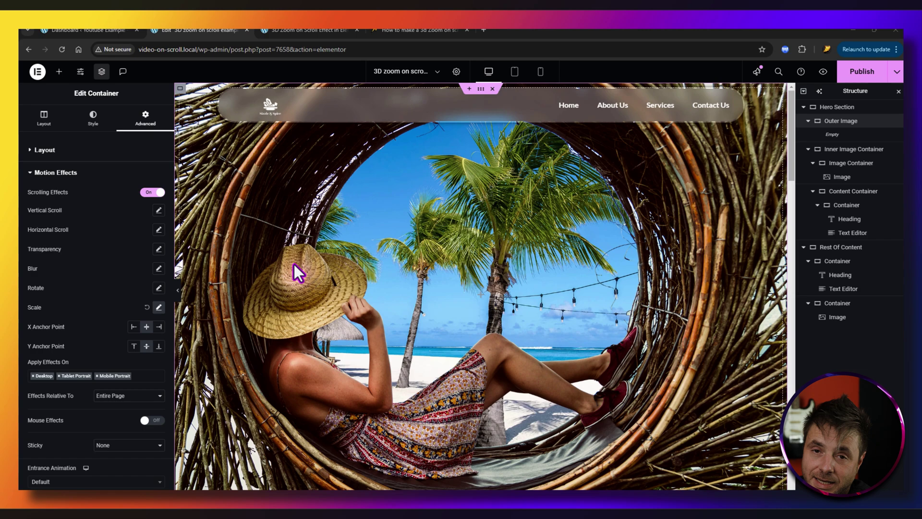
# Preview the hero section at full width and check the zoom effect while scrolling through it in both directions.
pyautogui.click(179, 291)
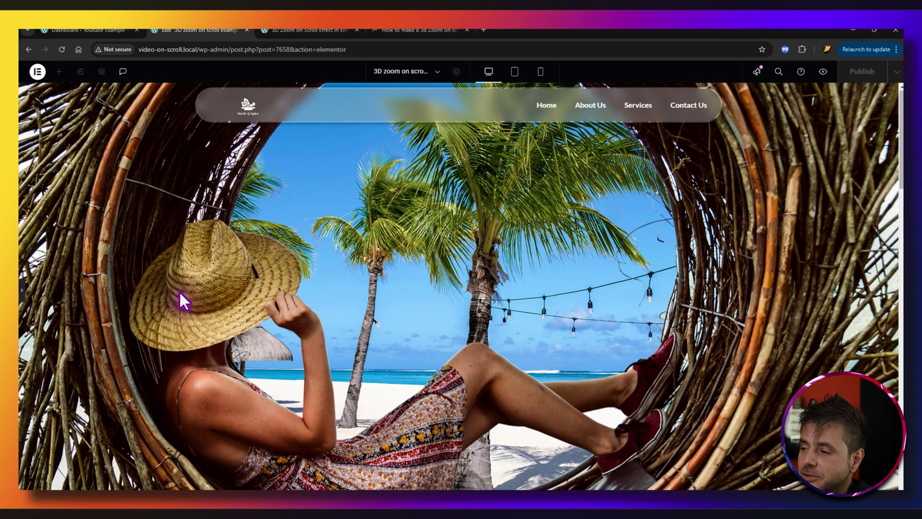
pyautogui.scroll(-5, 180, 291)
pyautogui.scroll(-5, 180, 291)
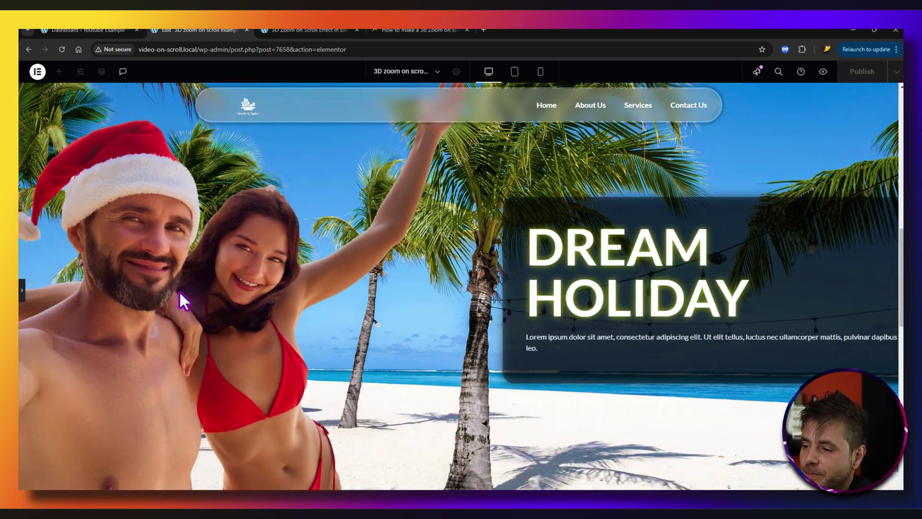
pyautogui.scroll(5, 178, 292)
pyautogui.scroll(3, 182, 301)
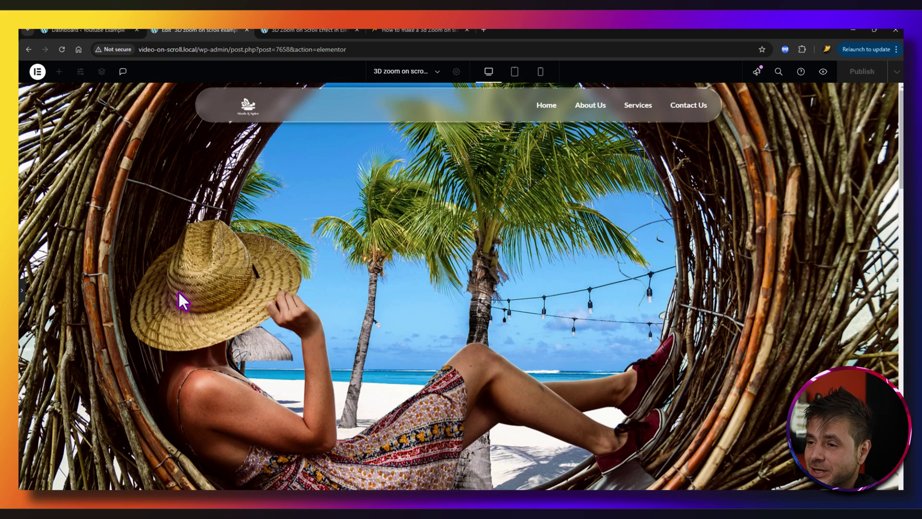
pyautogui.scroll(-3, 178, 293)
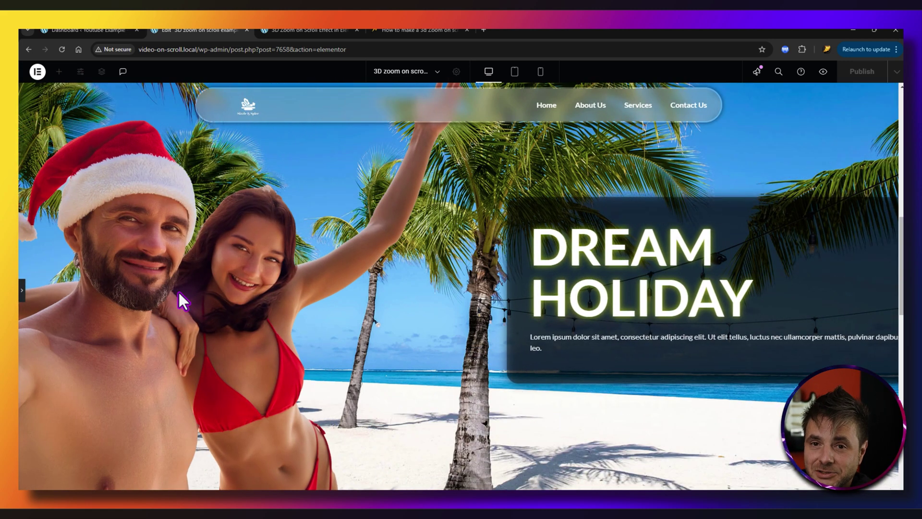
pyautogui.hotkey('ctrl', 'p')
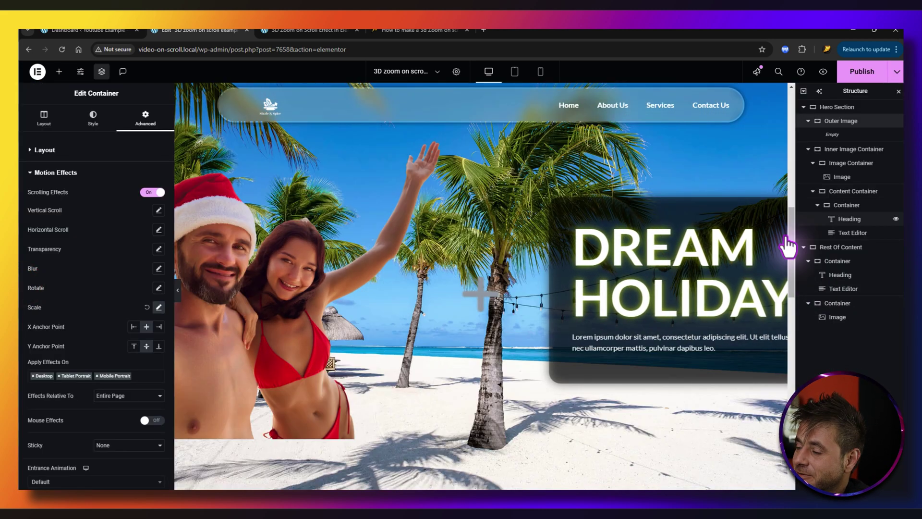
# Set the Rest Of Content container's z-index to 4 and publish the page.
pyautogui.click(829, 248)
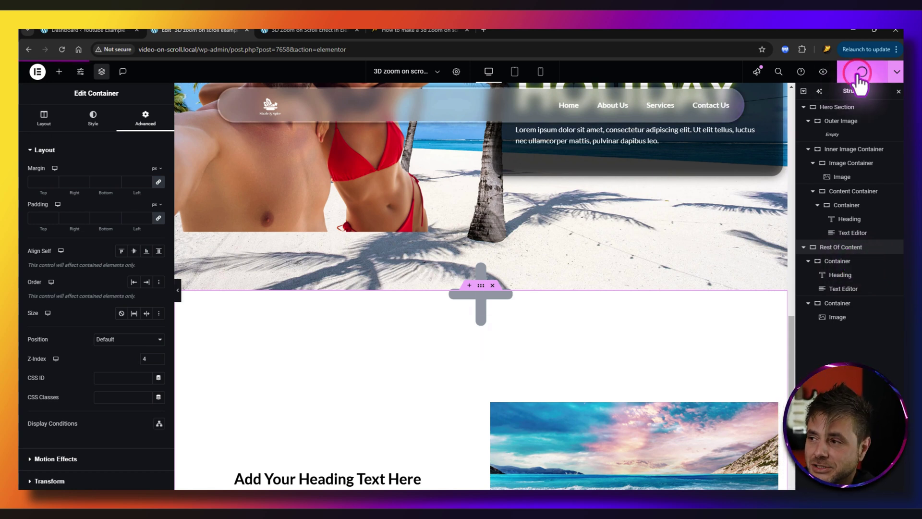
pyautogui.scroll(5, 422, 332)
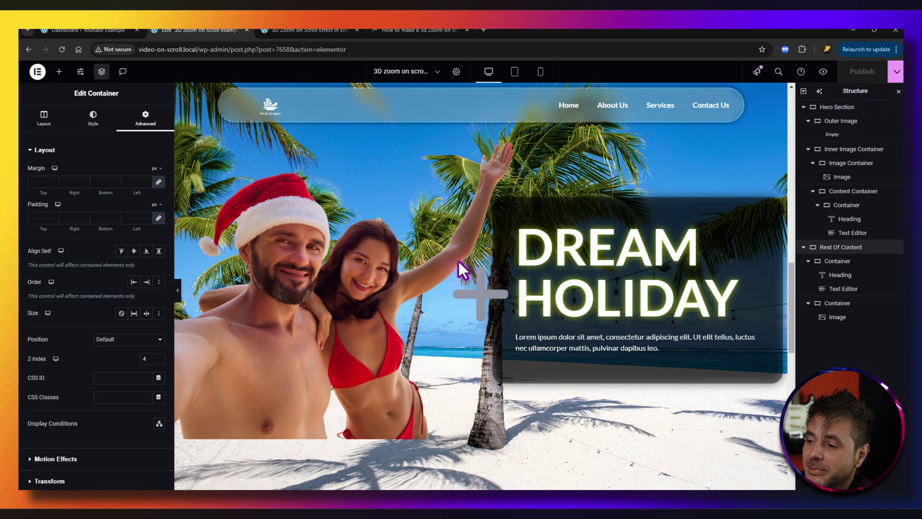